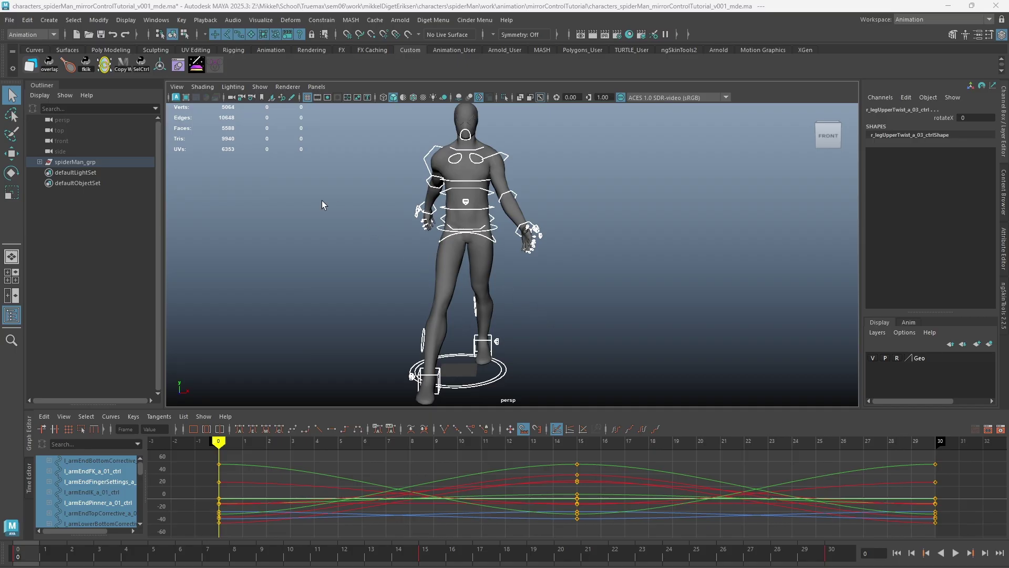
# Open the digetMirrorControl tool and inspect the left and right upper arm FK controls of the character
pyautogui.click(108, 71)
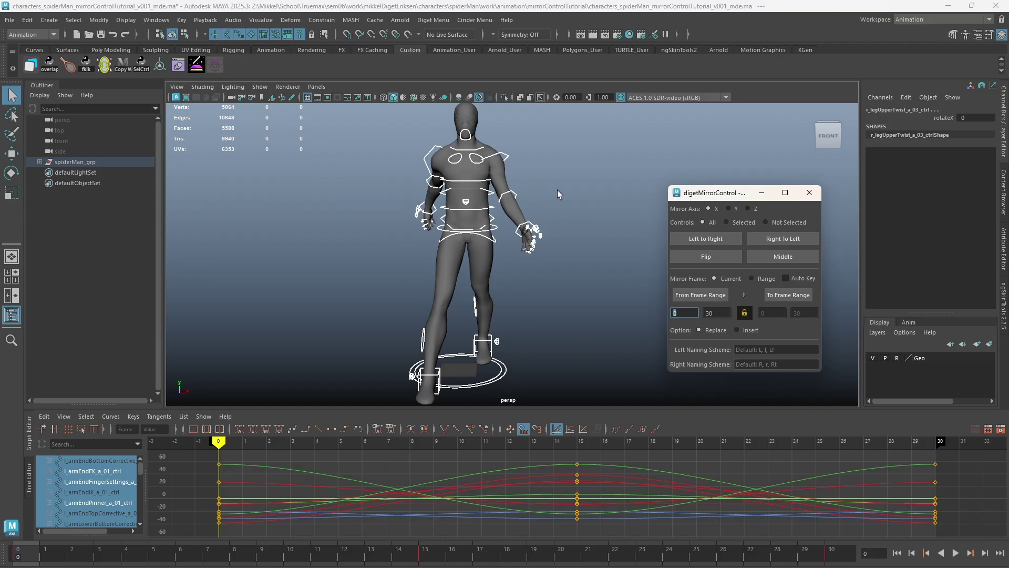
pyautogui.click(505, 159)
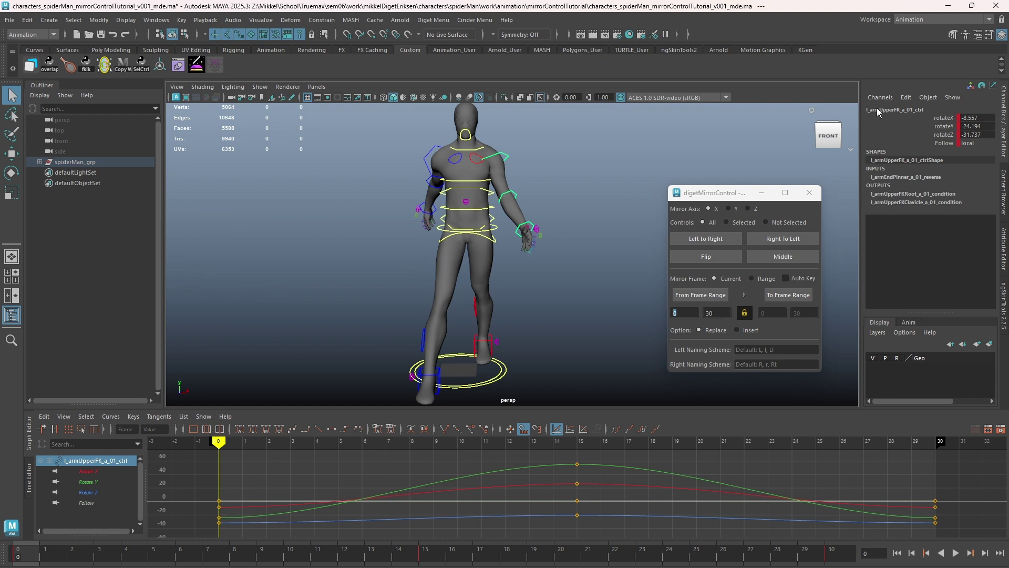
pyautogui.click(429, 151)
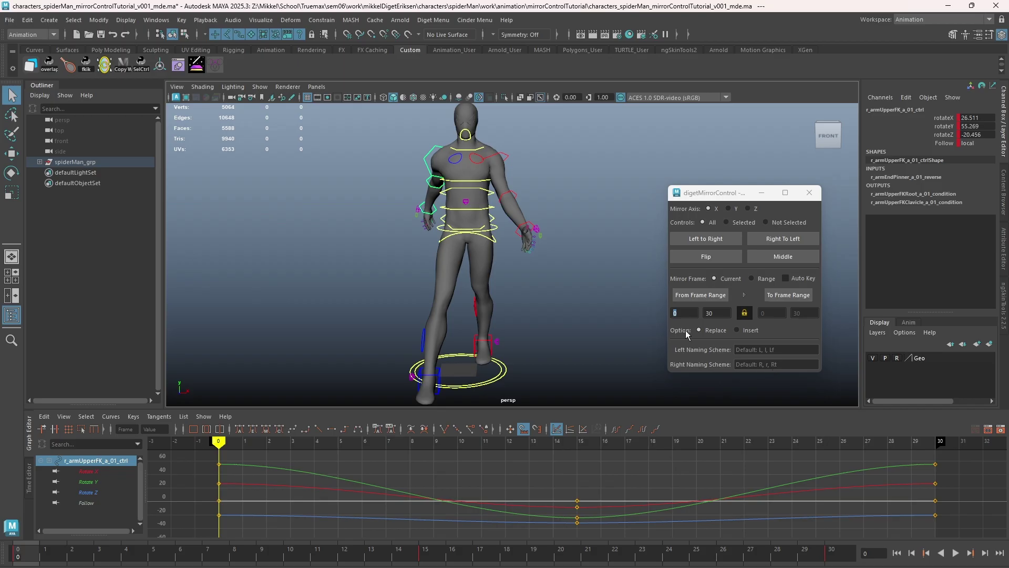
# Flip the animation of all controls across the frame range 0 to 30, playing it back before and after
pyautogui.click(751, 277)
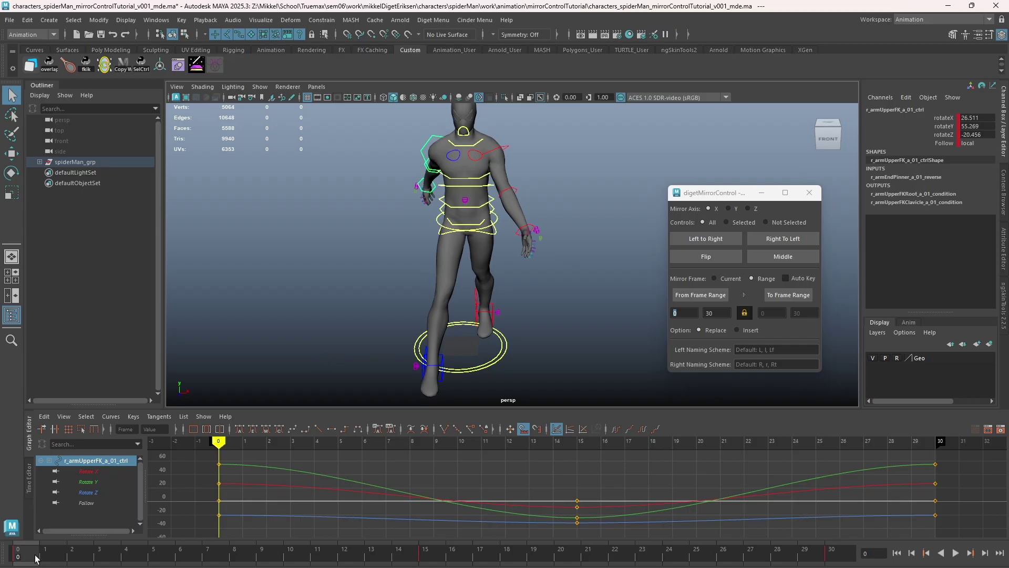
pyautogui.hotkey('alt', 'v')
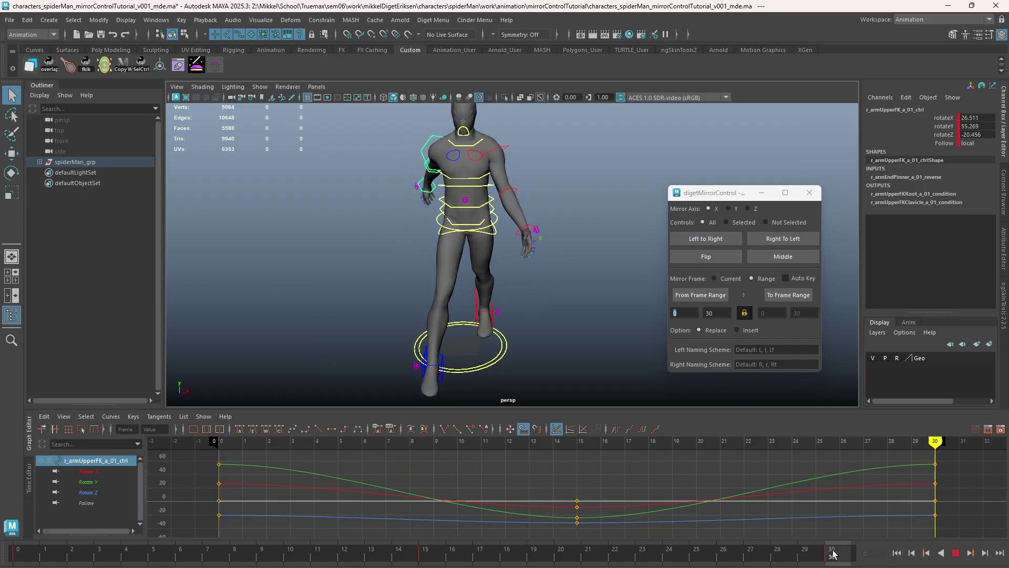
pyautogui.hotkey('alt', 'shift', 'v')
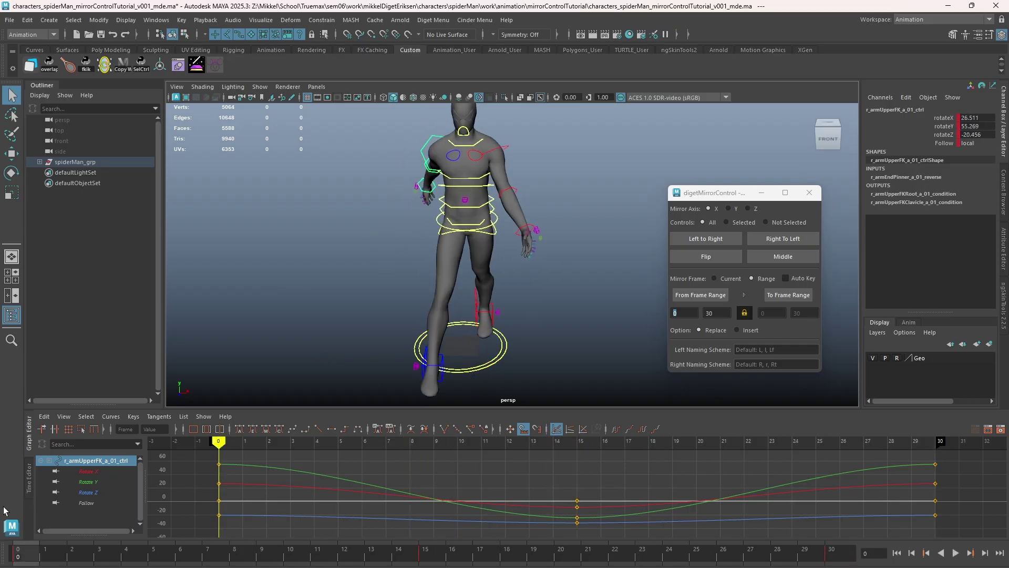
pyautogui.click(708, 256)
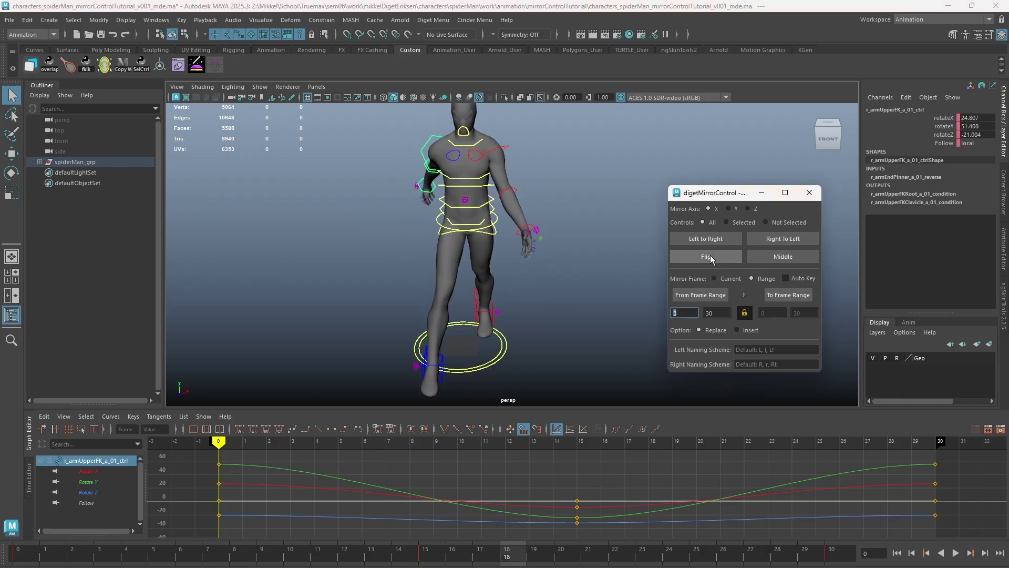
pyautogui.hotkey('alt', 'v')
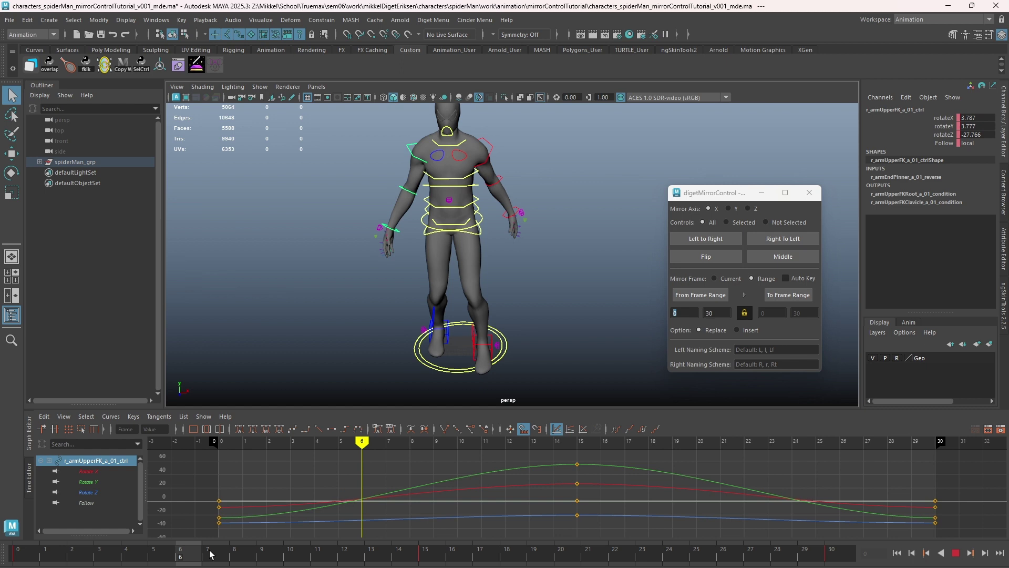
pyautogui.press('Escape')
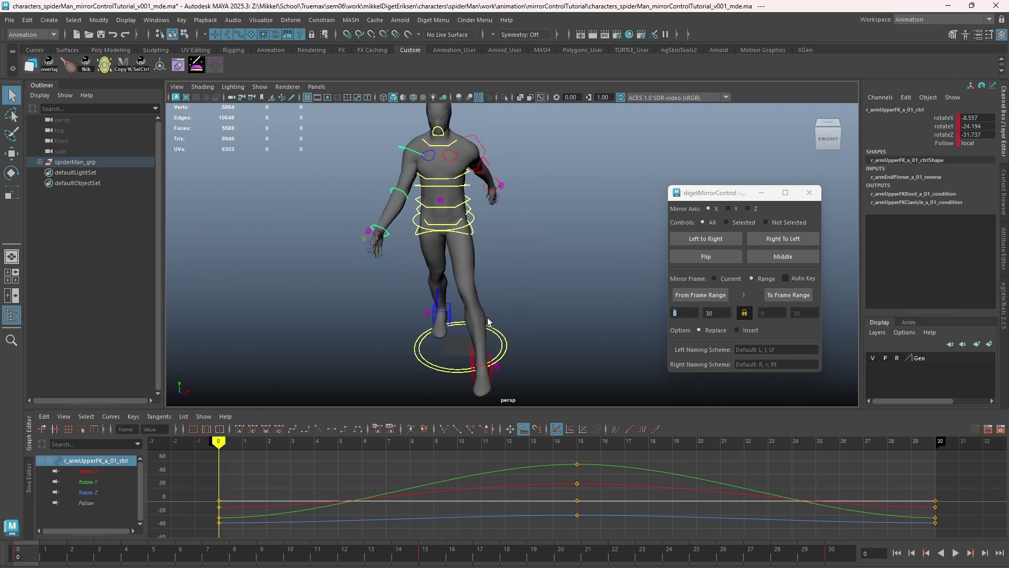
# Set the mirror frame to Current, select all rig controls and delete every key after frame 0
pyautogui.click(713, 279)
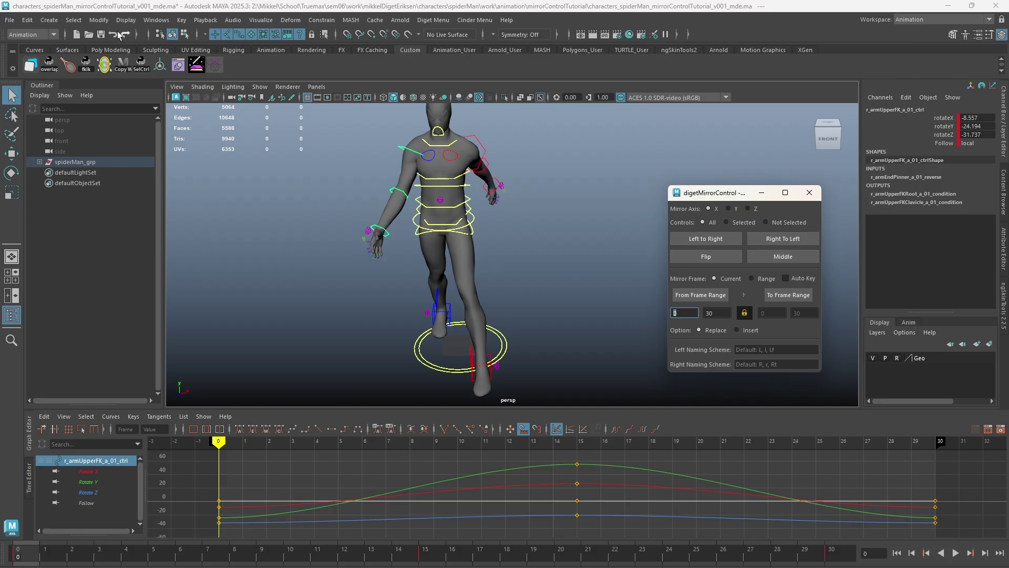
pyautogui.click(141, 64)
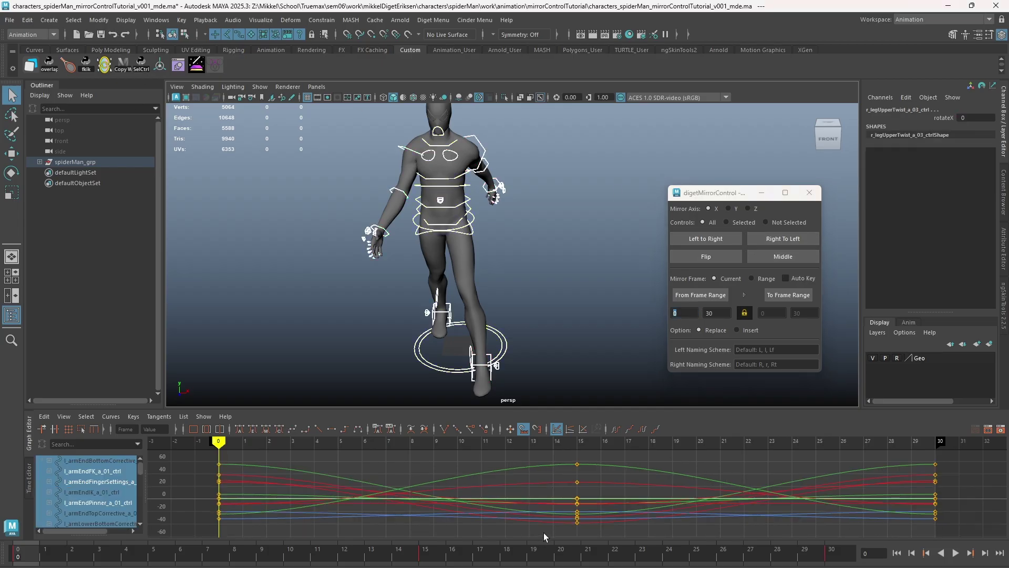
pyautogui.moveTo(544, 532); pyautogui.dragTo(998, 425)
pyautogui.press('Delete')
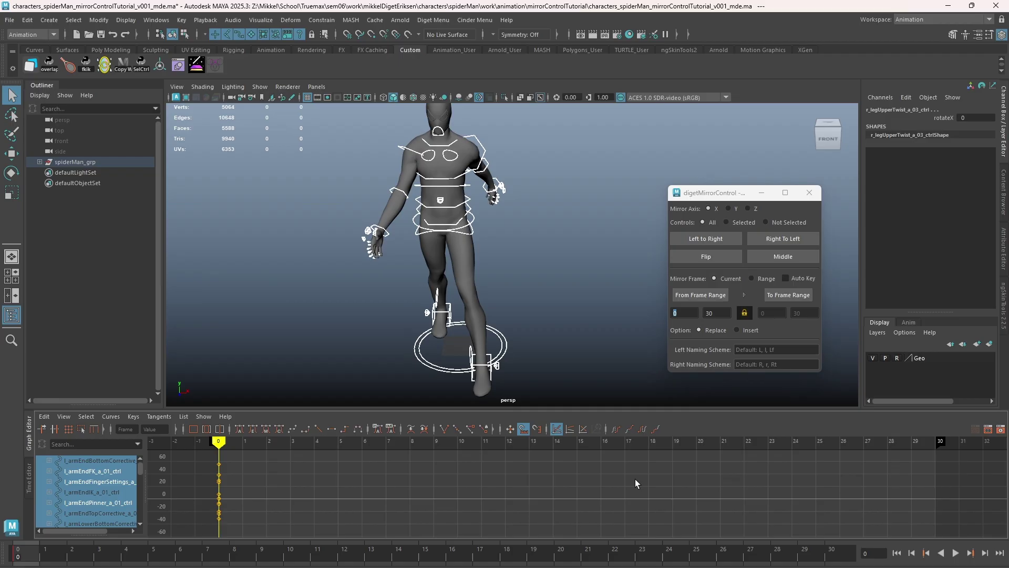
pyautogui.moveTo(231, 446)
pyautogui.mouseDown()
pyautogui.moveTo(920, 445)
pyautogui.moveTo(241, 438)
pyautogui.mouseUp()
pyautogui.keyDown('alt'); pyautogui.moveTo(341, 278); pyautogui.dragTo(334, 252); pyautogui.keyUp('alt')
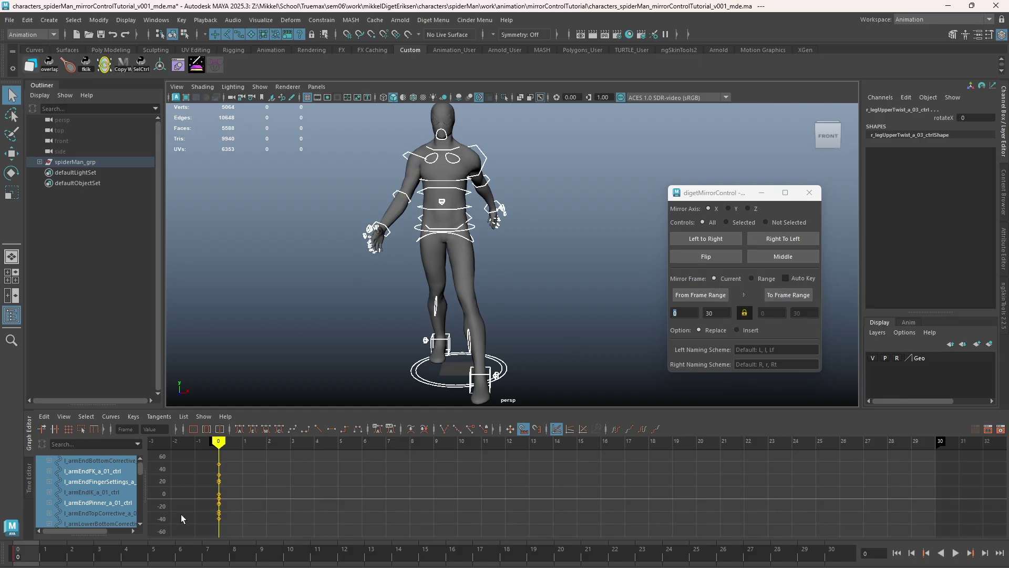
# Flip the whole character's pose on the current frame back and forth twice
pyautogui.click(724, 257)
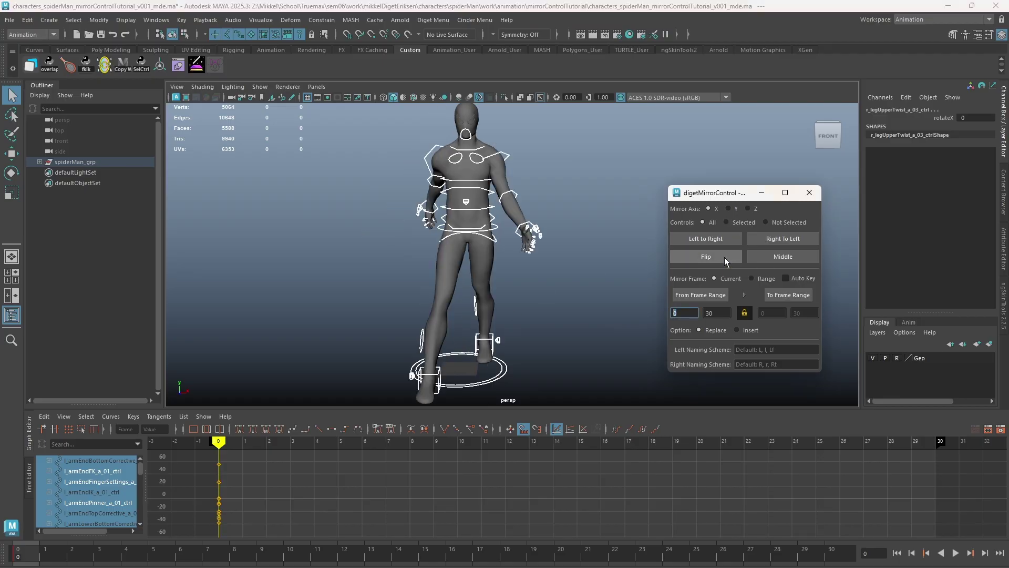
pyautogui.click(724, 257)
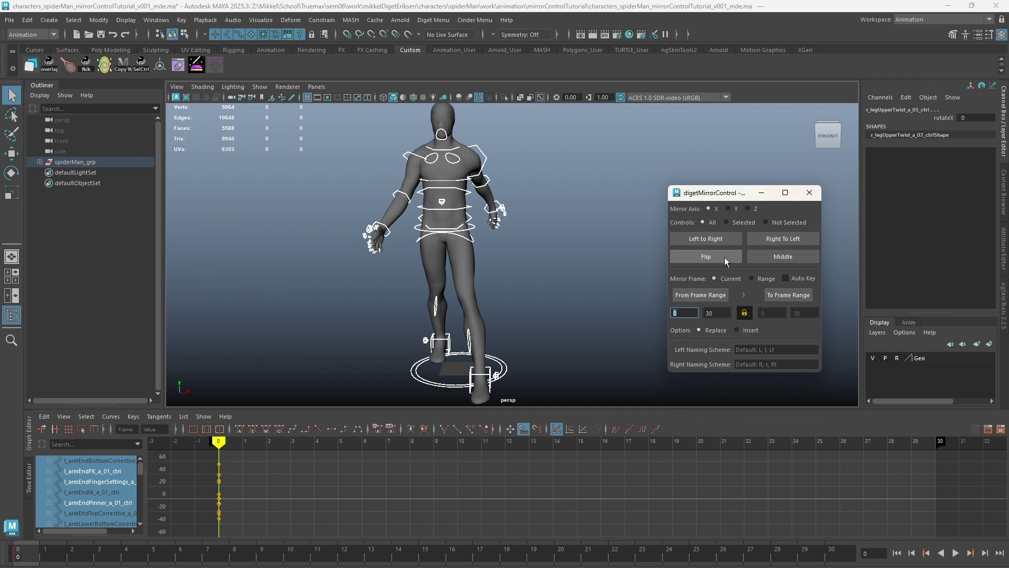
pyautogui.click(724, 257)
pyautogui.click(724, 257)
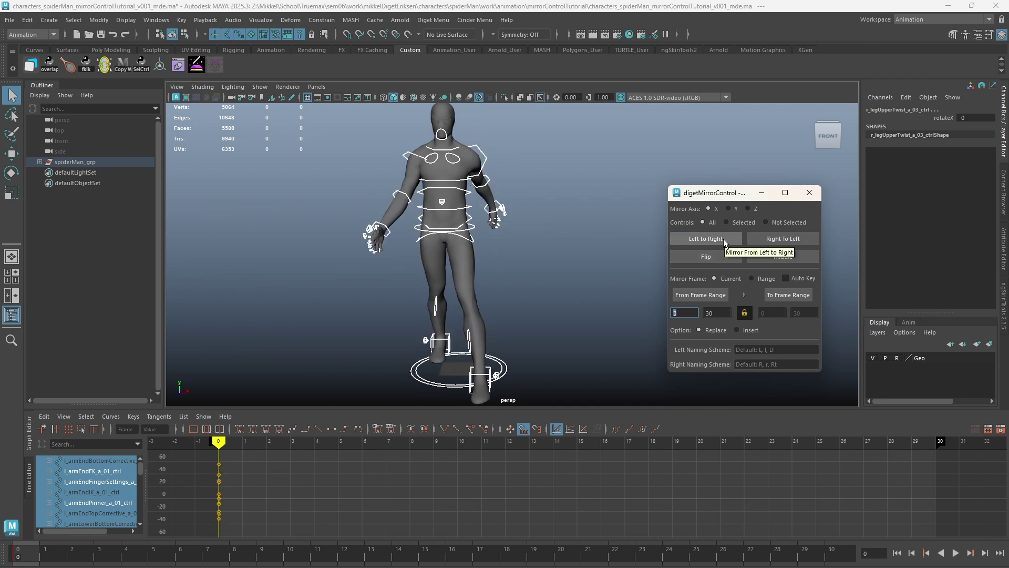
# Try mirroring the whole pose from left to right and from right to left, undoing each attempt
pyautogui.click(723, 239)
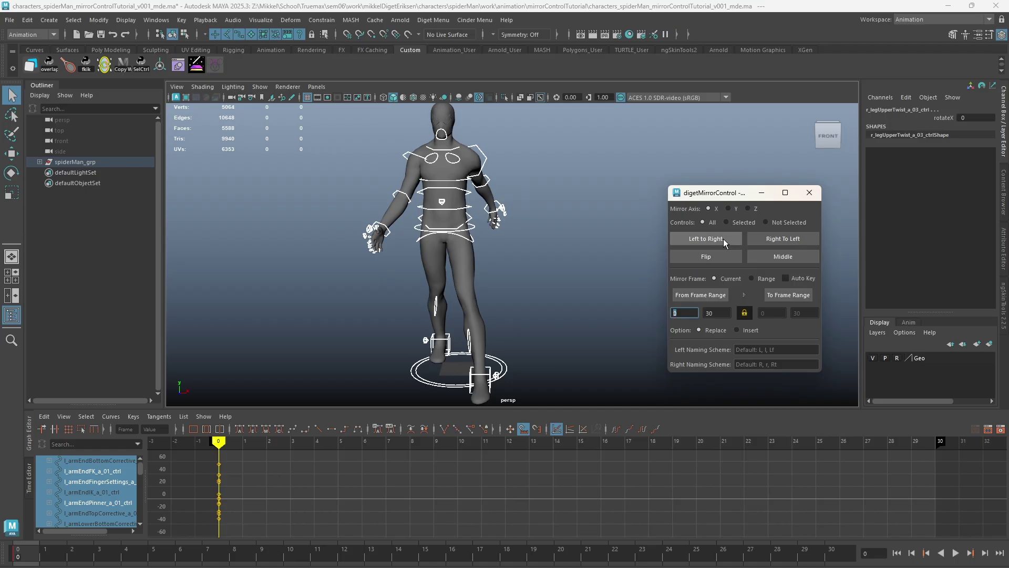
pyautogui.keyDown('alt'); pyautogui.moveTo(398, 238); pyautogui.dragTo(531, 185); pyautogui.keyUp('alt')
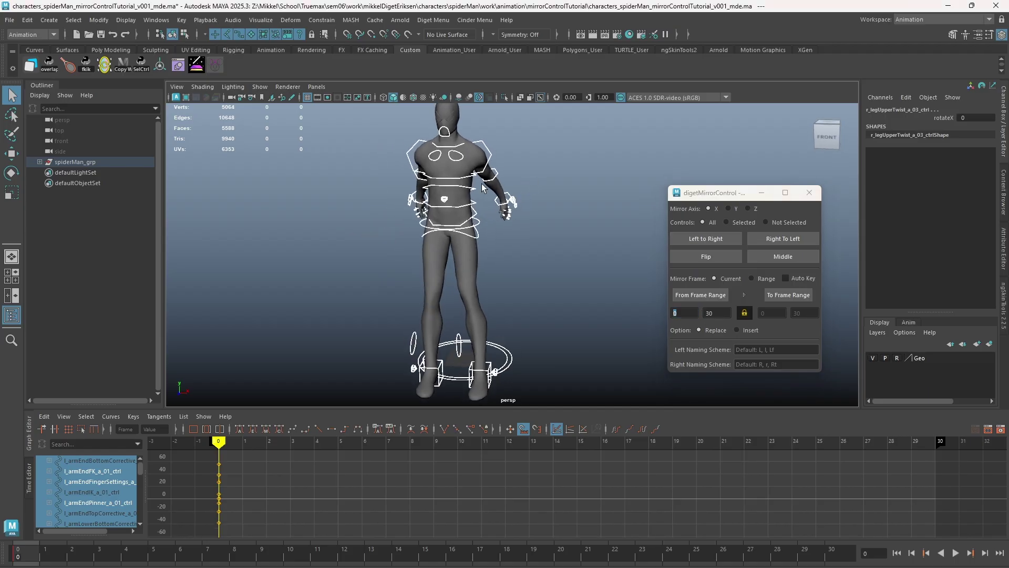
pyautogui.hotkey('ctrl', 'z')
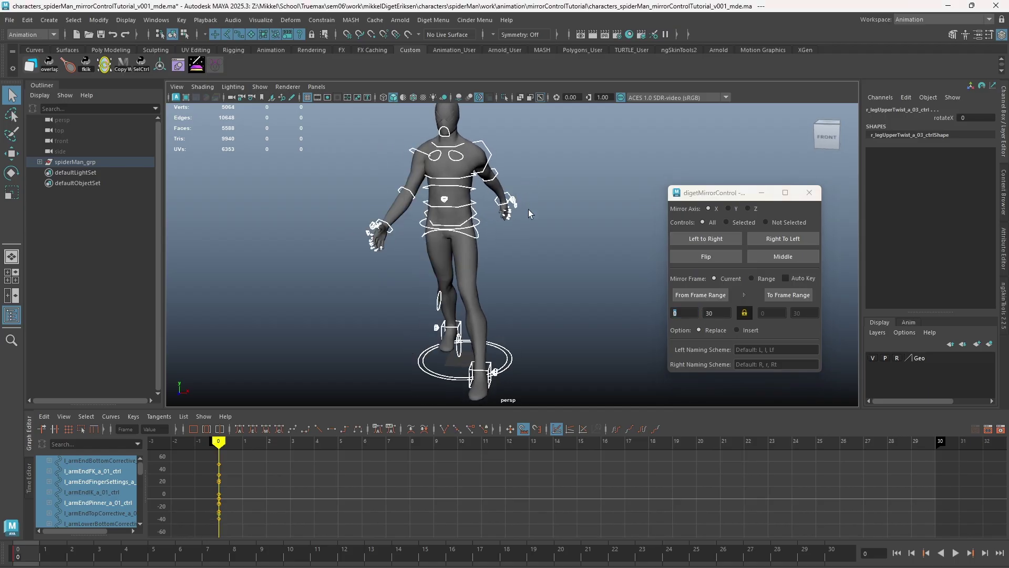
pyautogui.click(804, 238)
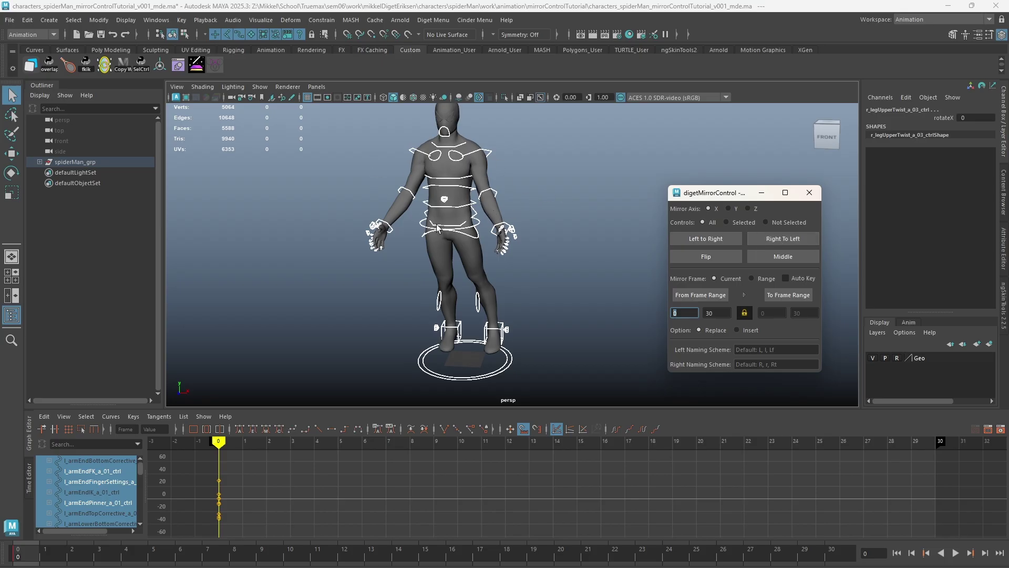
pyautogui.moveTo(487, 208)
pyautogui.keyDown('alt'); pyautogui.mouseDown()
pyautogui.moveTo(509, 191)
pyautogui.moveTo(502, 197)
pyautogui.mouseUp(); pyautogui.keyUp('alt')
pyautogui.hotkey('ctrl', 'z')
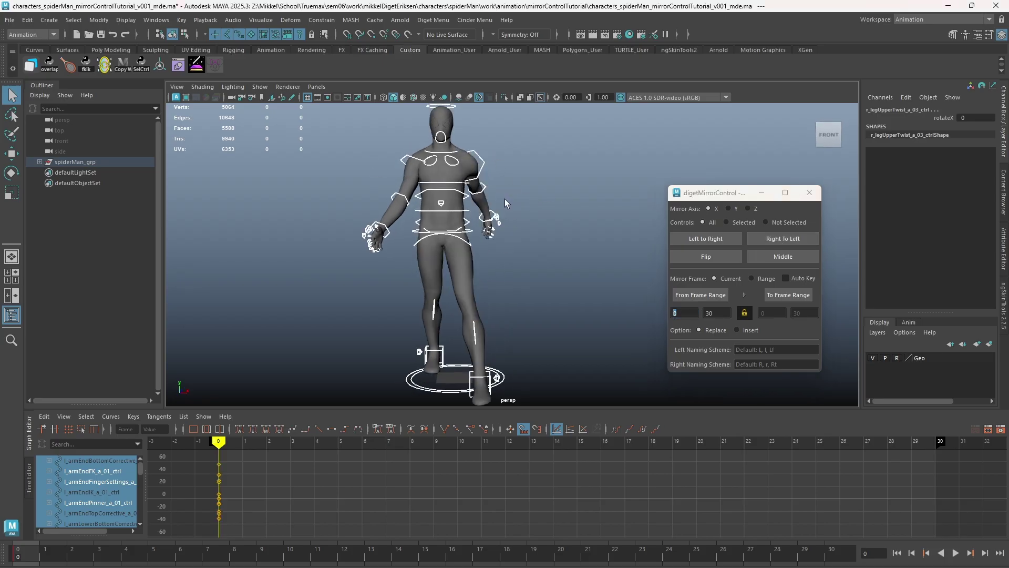
# Try the Middle mirror on all controls at the current frame, undoing each attempt
pyautogui.click(797, 259)
pyautogui.hotkey('ctrl', 'z')
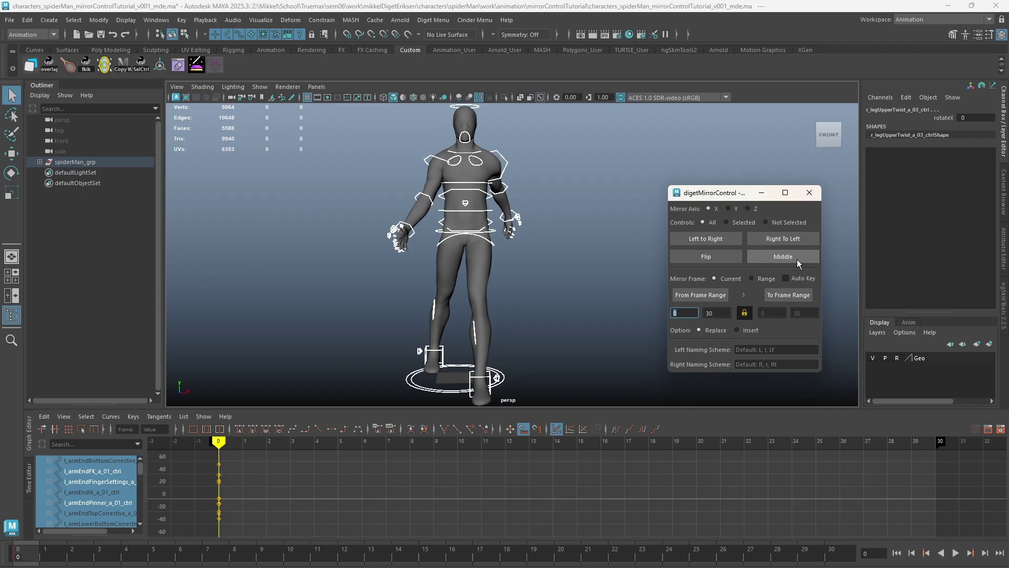
pyautogui.click(796, 260)
pyautogui.hotkey('ctrl', 'z')
pyautogui.click(797, 260)
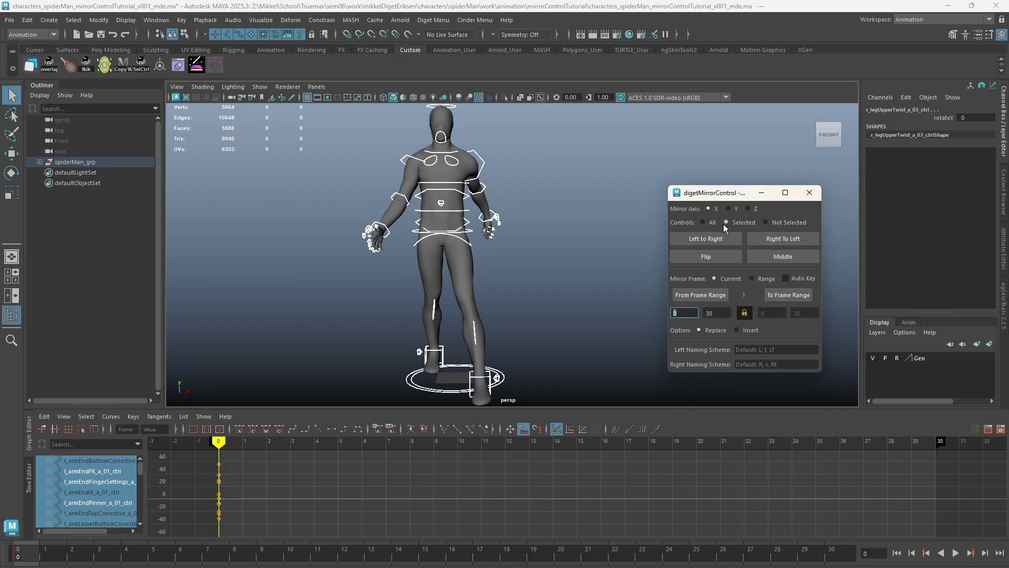
# Limit mirroring to selected controls and flip the left upper arm FK control with its opposite arm back and forth twice
pyautogui.click(490, 161)
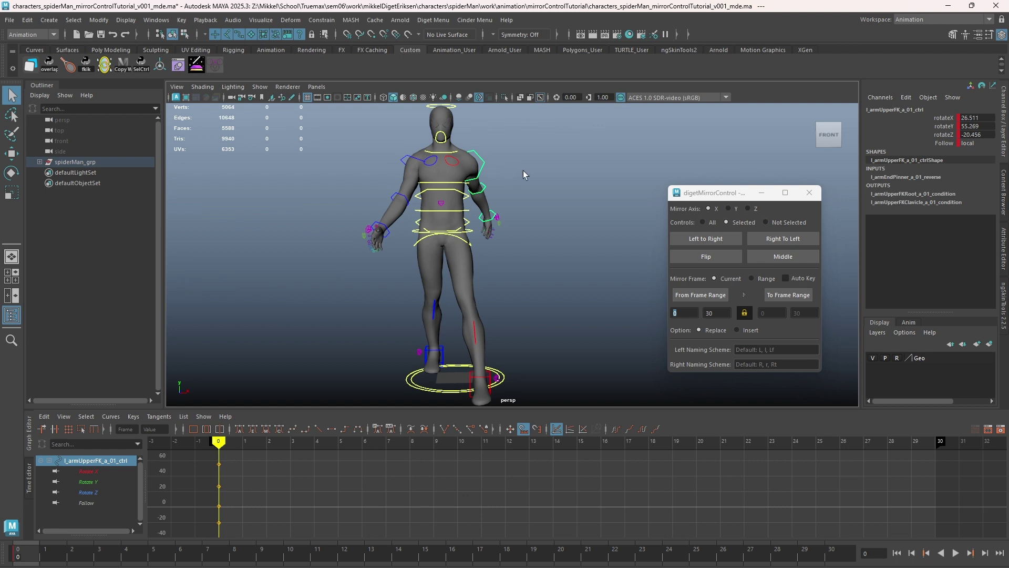
pyautogui.click(718, 255)
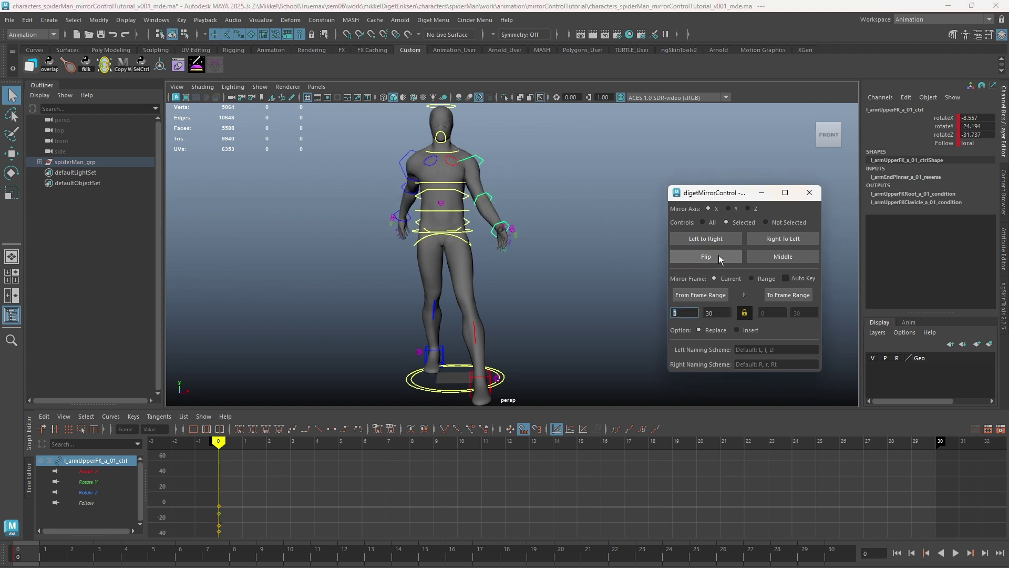
pyautogui.click(717, 255)
pyautogui.click(718, 255)
pyautogui.click(717, 254)
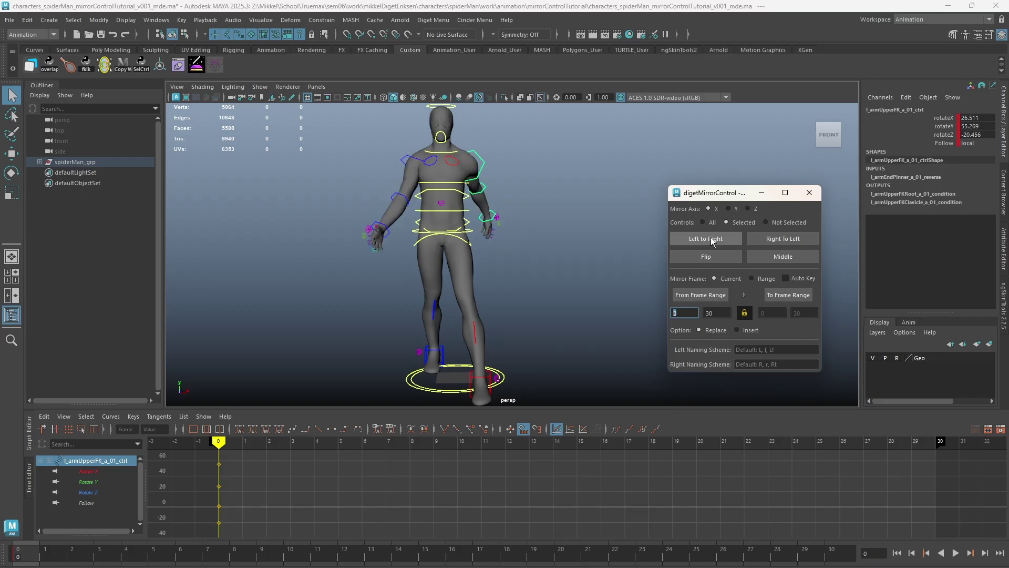
# Try mirroring only the selected upper arm from left to right and from right to left, undoing each attempt
pyautogui.click(712, 241)
pyautogui.keyDown('alt'); pyautogui.moveTo(577, 162); pyautogui.dragTo(523, 176); pyautogui.keyUp('alt')
pyautogui.hotkey('ctrl', 'z')
pyautogui.click(771, 245)
pyautogui.hotkey('ctrl', 'z')
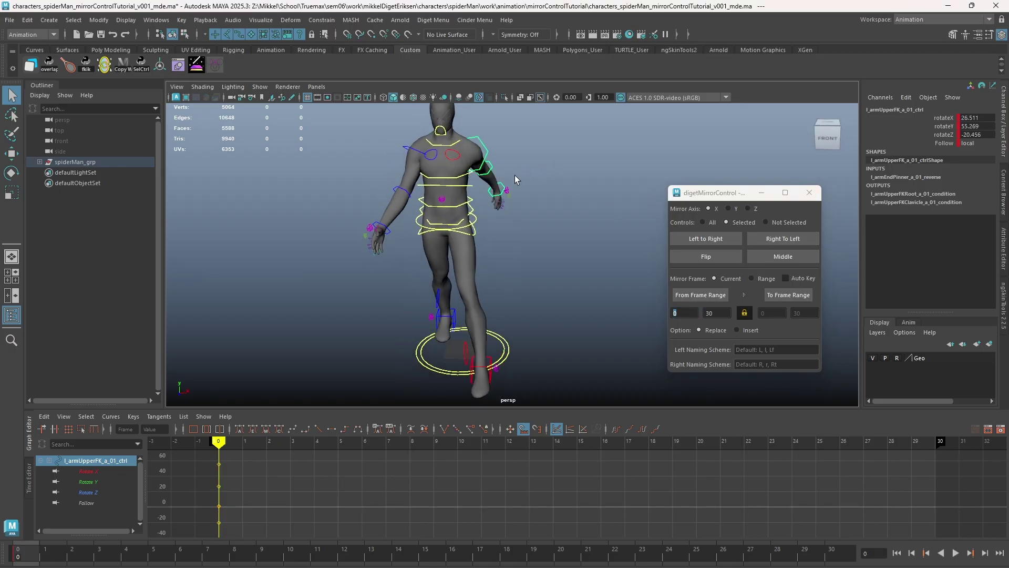
# Reselect the left upper arm FK control and flip it to the opposite arm and back
pyautogui.keyDown('shift'); pyautogui.click(408, 151); pyautogui.keyUp('shift')
pyautogui.click(476, 142)
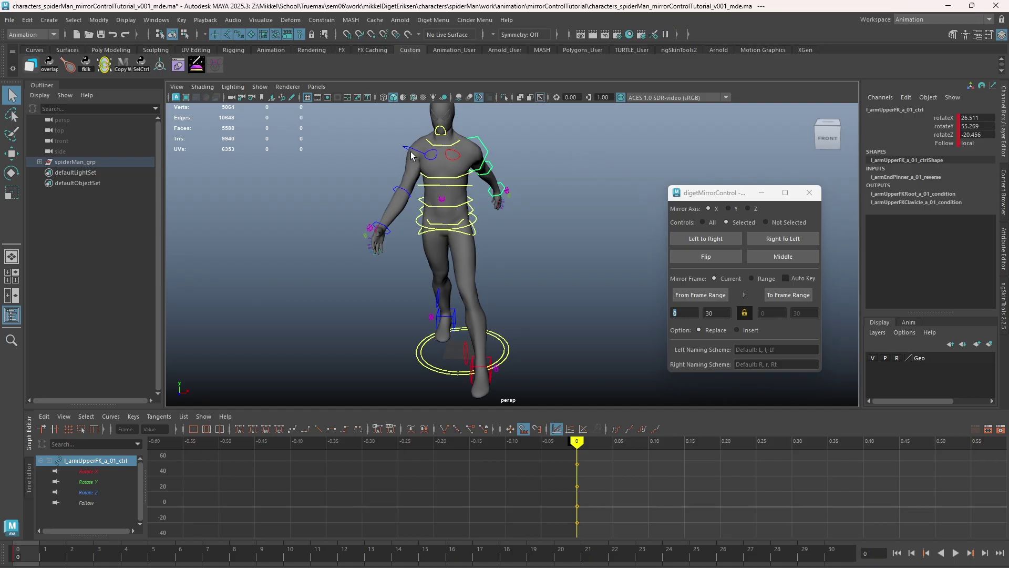
pyautogui.click(718, 257)
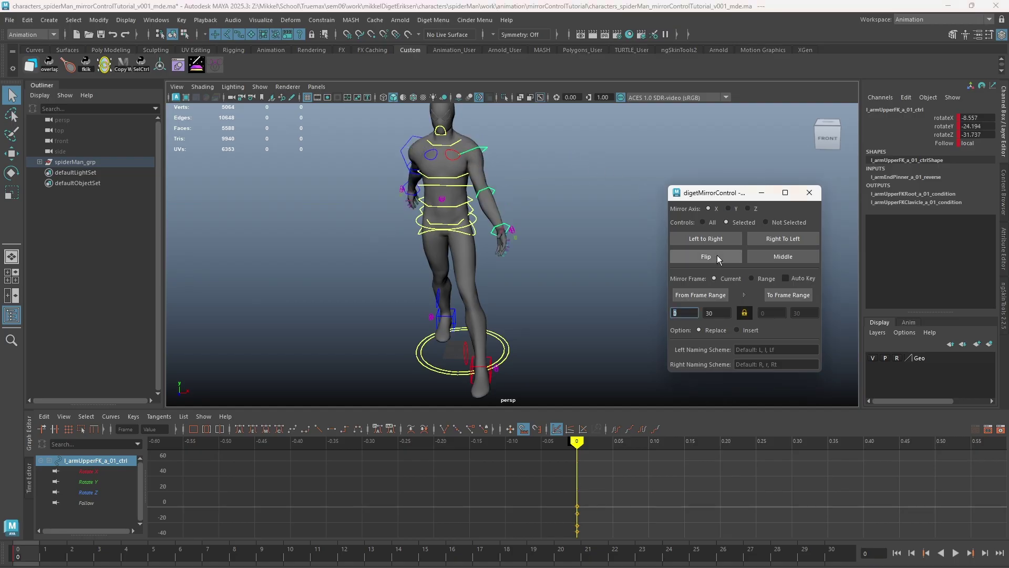
pyautogui.click(719, 258)
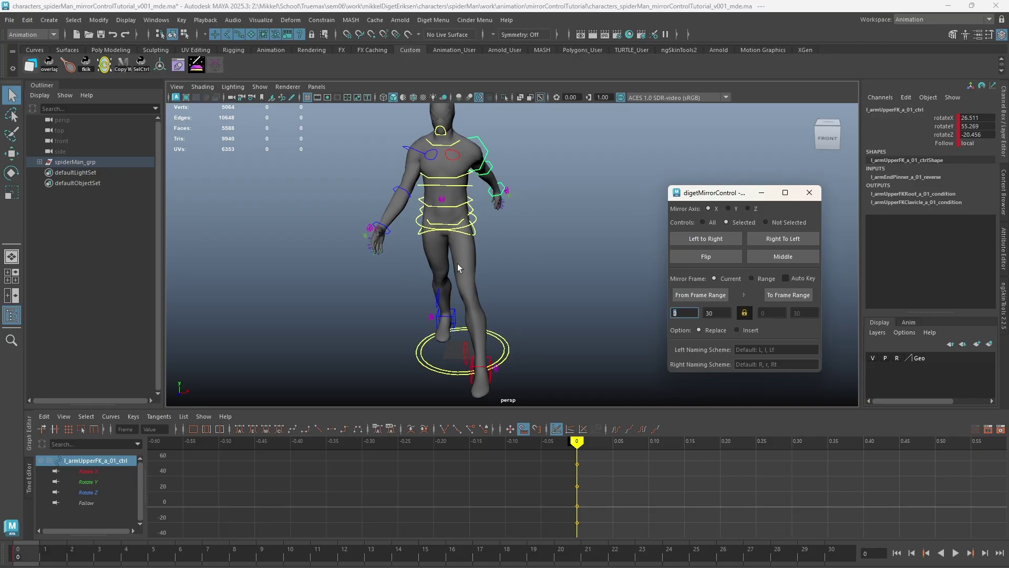
# Try the Middle mirror on the pelvis and left upper arm controls individually, and flip the pelvis control
pyautogui.click(475, 220)
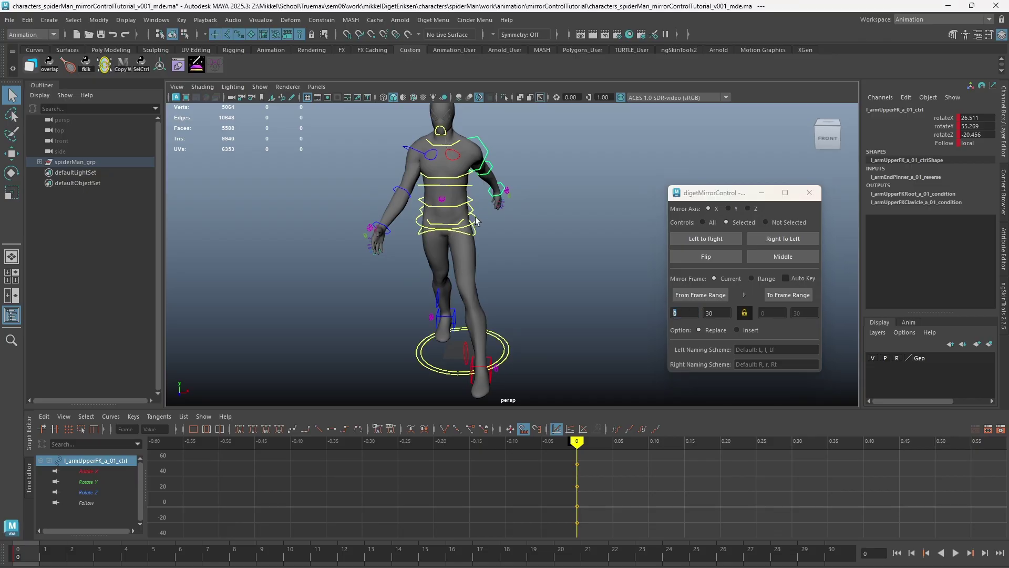
pyautogui.click(762, 256)
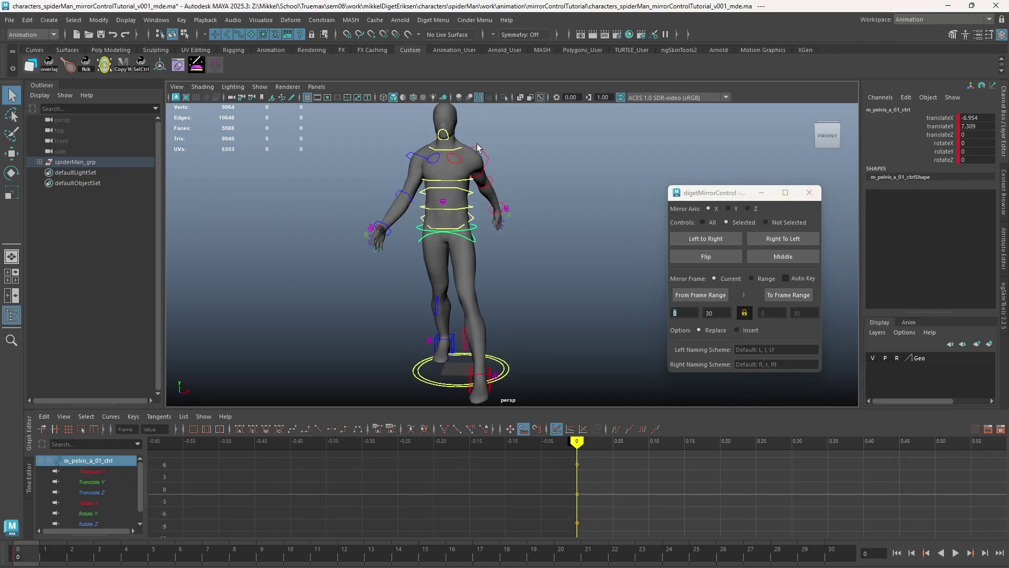
pyautogui.click(479, 153)
pyautogui.click(786, 260)
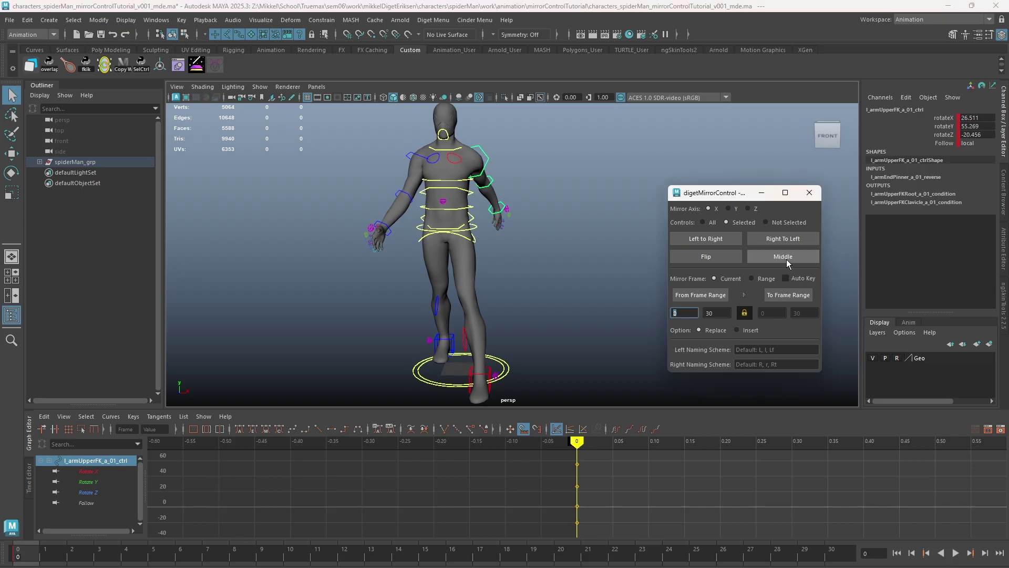
pyautogui.click(478, 224)
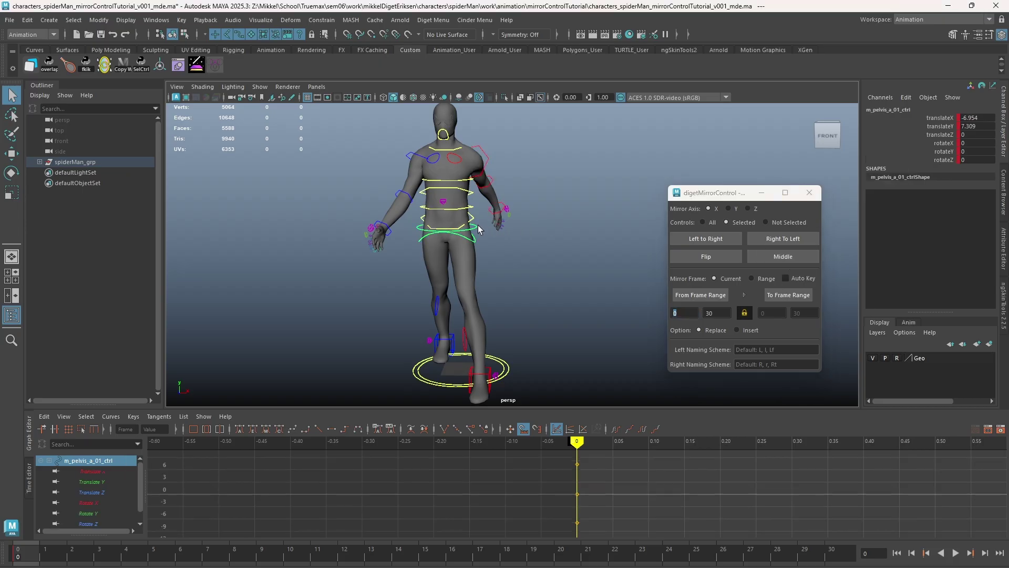
pyautogui.click(725, 260)
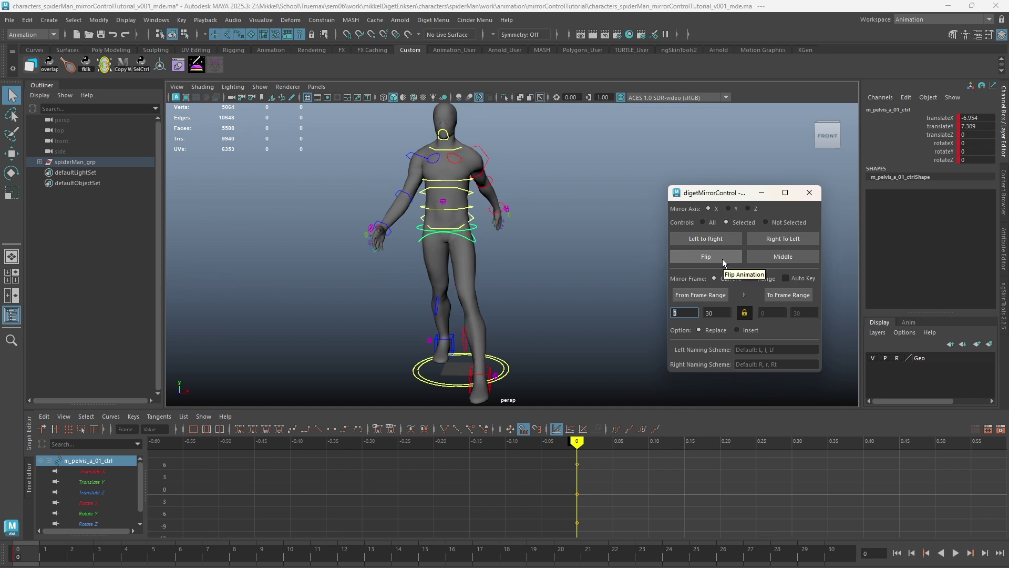
# Limit mirroring to unselected controls, select the left upper arm FK control, and flip the rest of the rig back and forth
pyautogui.click(766, 222)
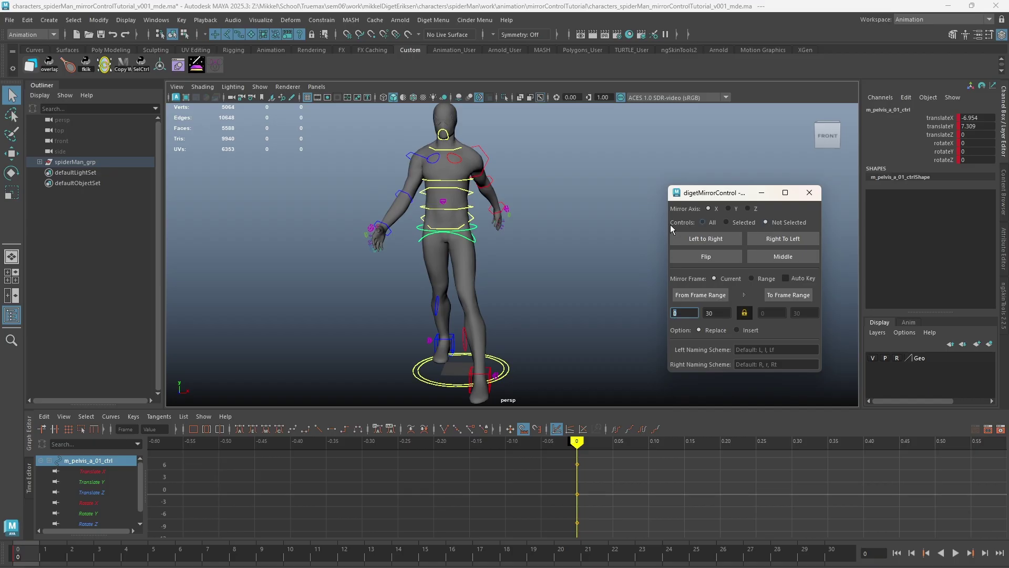
pyautogui.click(476, 227)
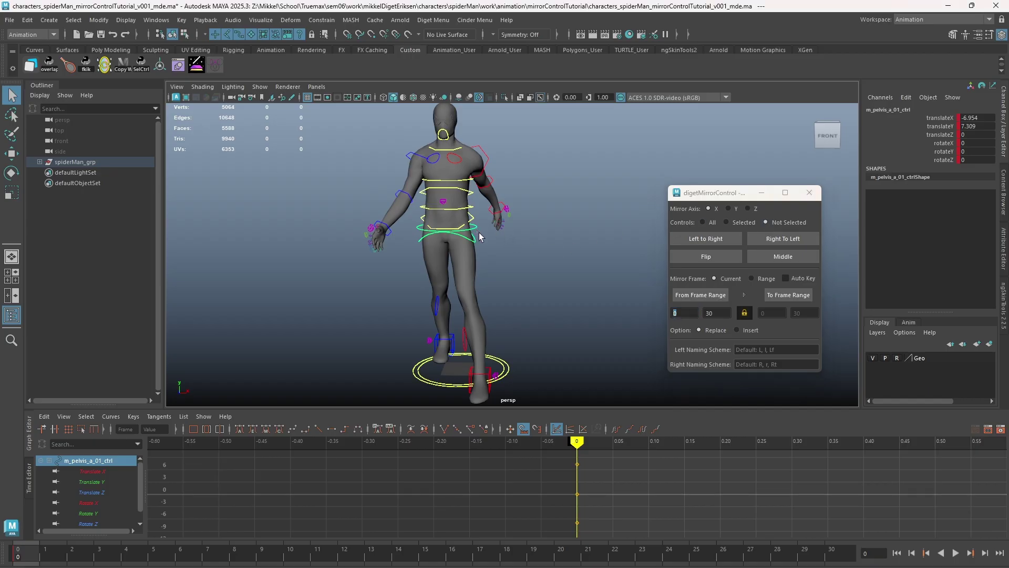
pyautogui.click(484, 157)
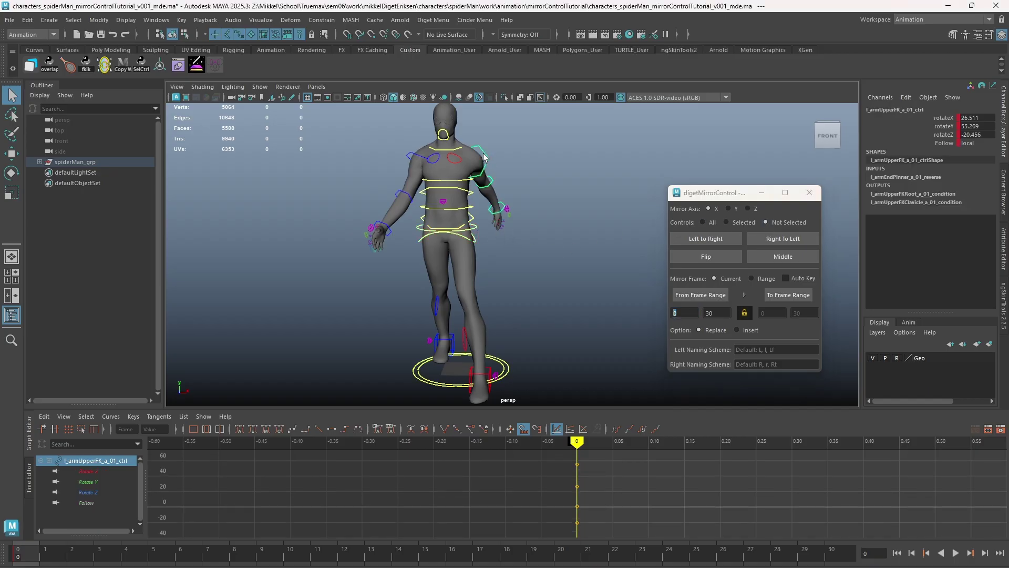
pyautogui.click(707, 258)
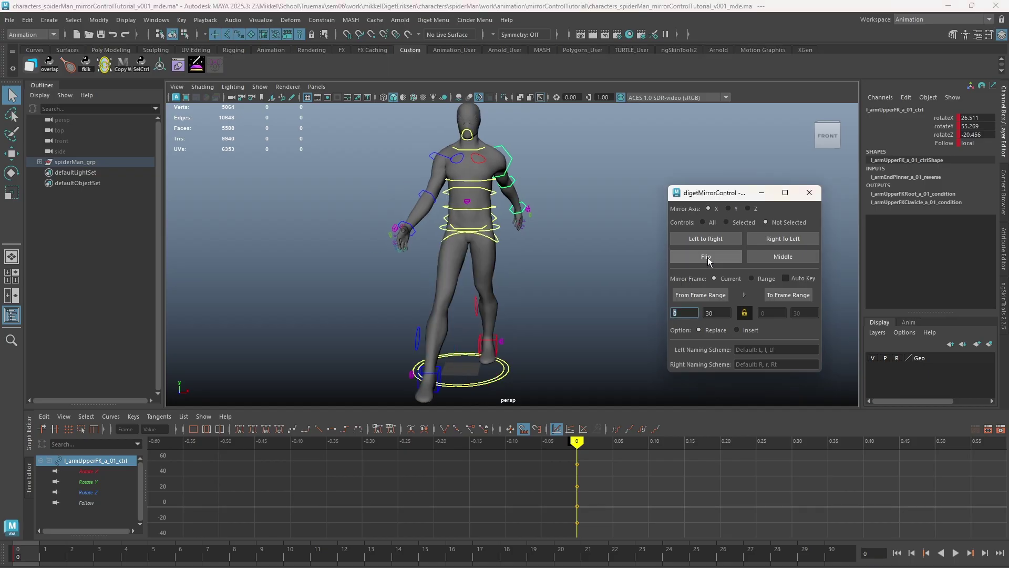
pyautogui.click(707, 257)
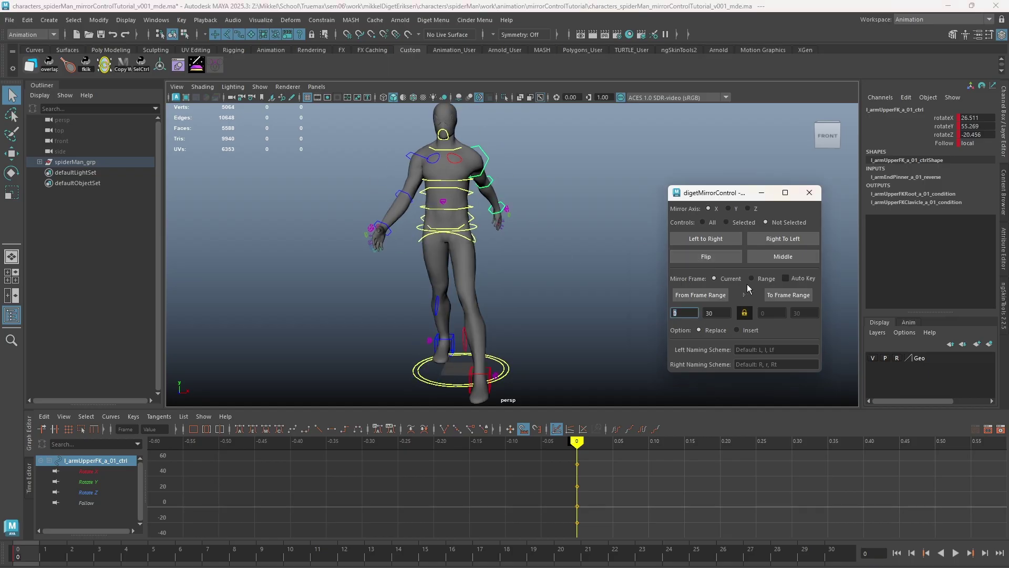
pyautogui.click(727, 257)
pyautogui.click(727, 257)
# Select the pelvis control, flip all other controls back and forth, and try mirroring them left to right, undoing that attempt
pyautogui.click(475, 233)
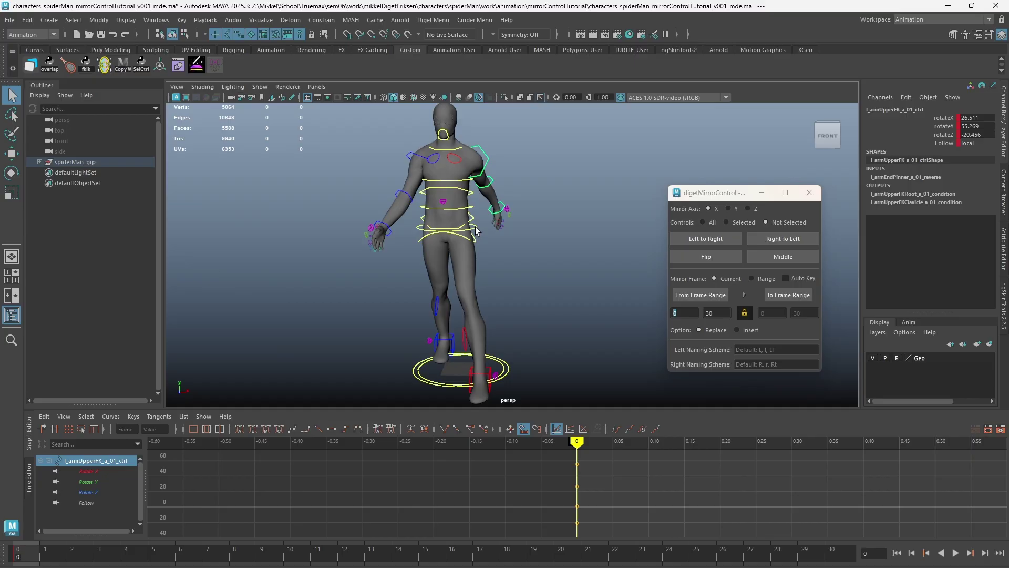
pyautogui.click(706, 257)
pyautogui.click(706, 257)
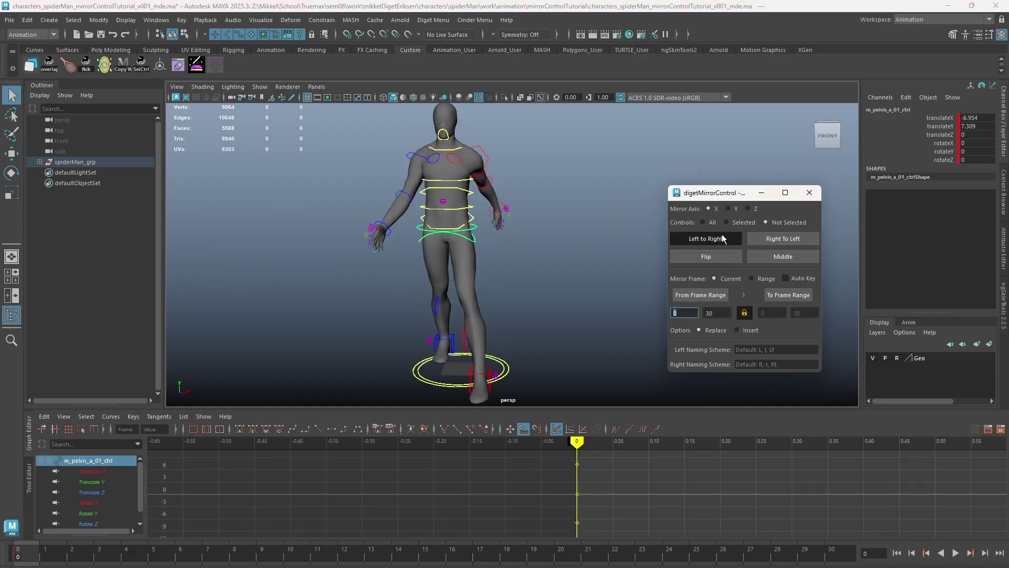
pyautogui.click(721, 236)
pyautogui.hotkey('ctrl', 'z')
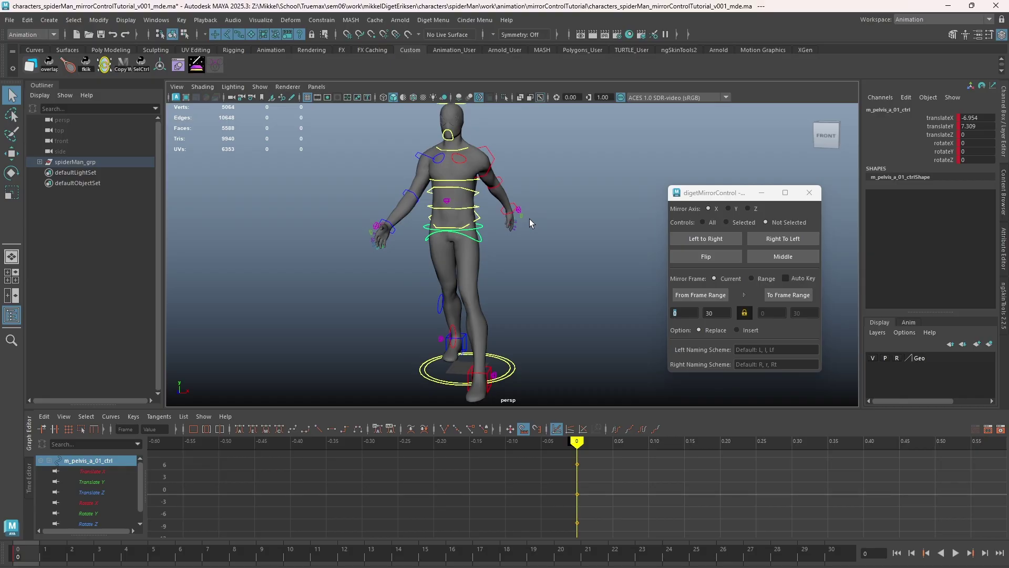
# Apply mirroring to all controls, unlock the destination start frame, and set it to 15 from the current timeline frame
pyautogui.click(704, 221)
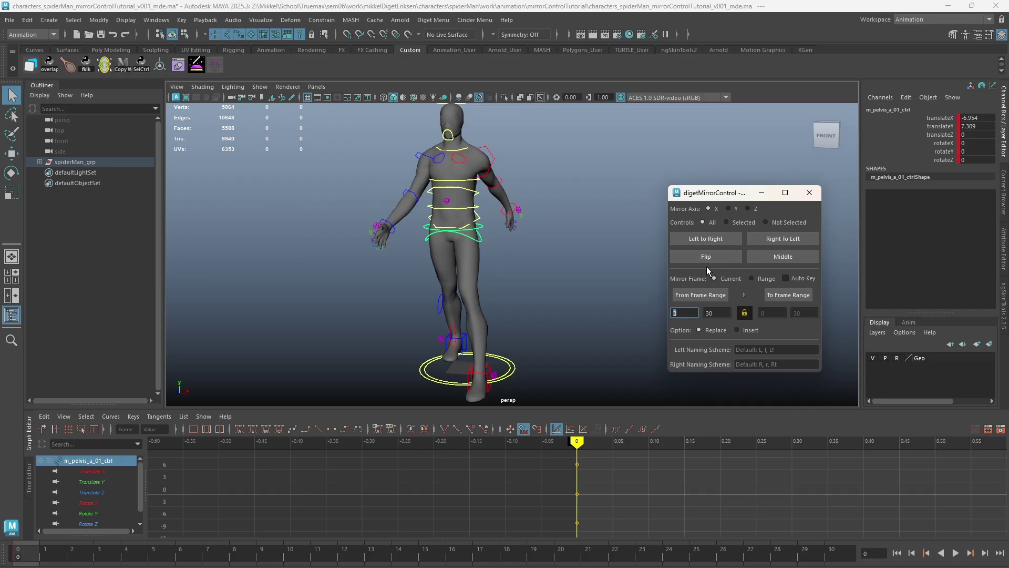
pyautogui.click(745, 311)
pyautogui.click(769, 314)
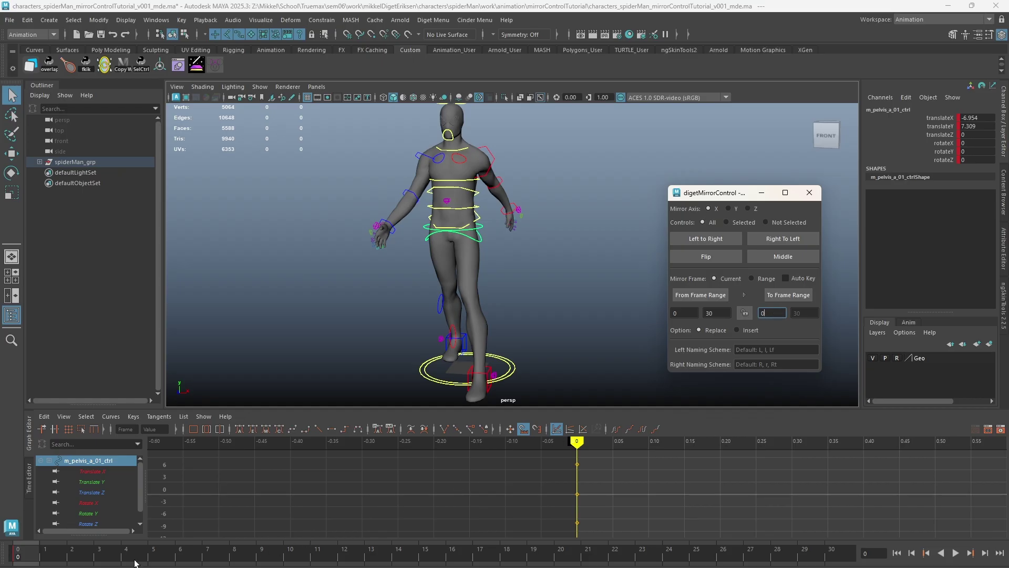
pyautogui.moveTo(135, 562); pyautogui.dragTo(427, 557)
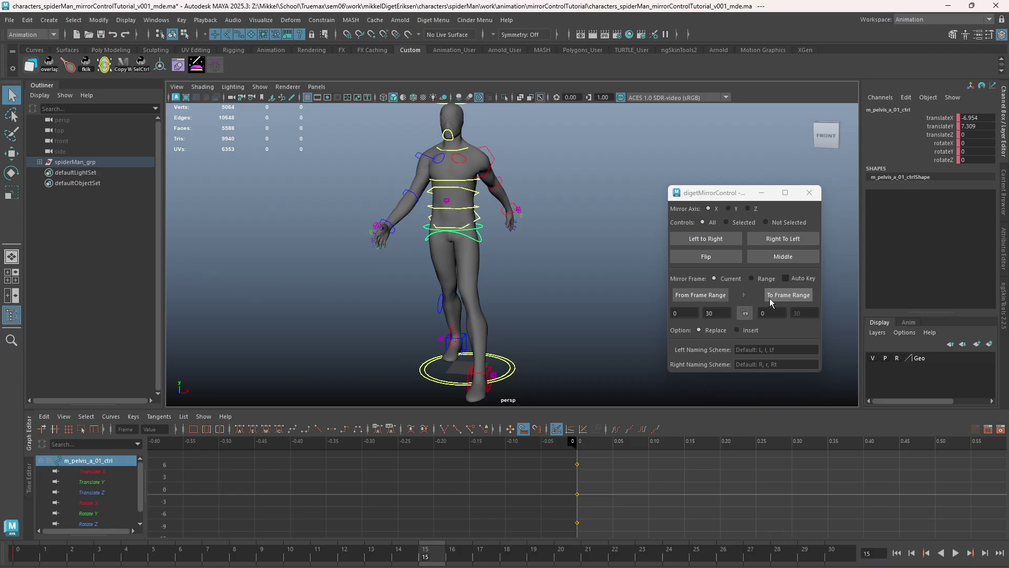
pyautogui.click(792, 297)
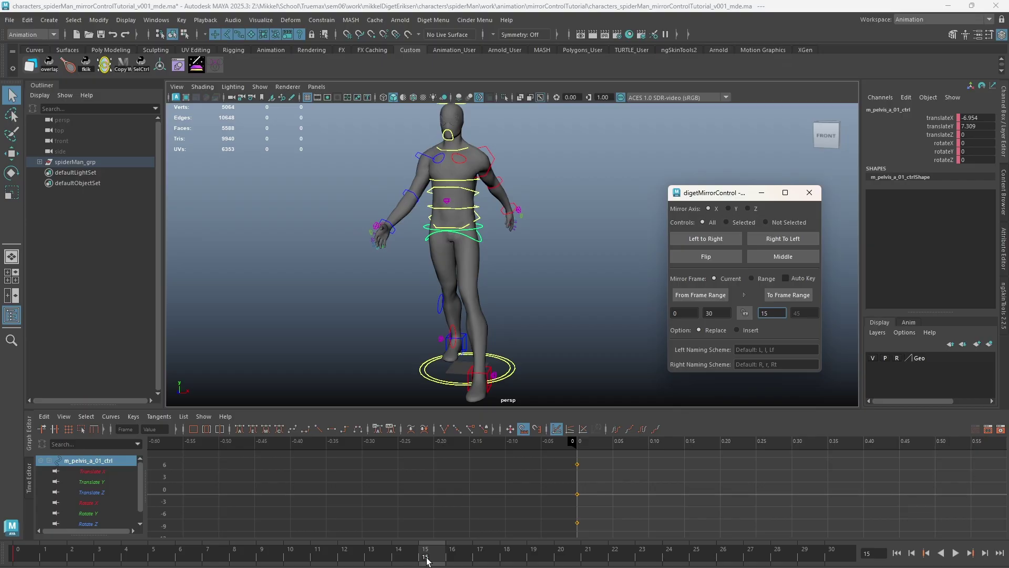
# Flip the whole rig's pose from frame 0 onto destination frame 15
pyautogui.moveTo(428, 560); pyautogui.dragTo(20, 559)
pyautogui.moveTo(772, 312); pyautogui.dragTo(744, 317)
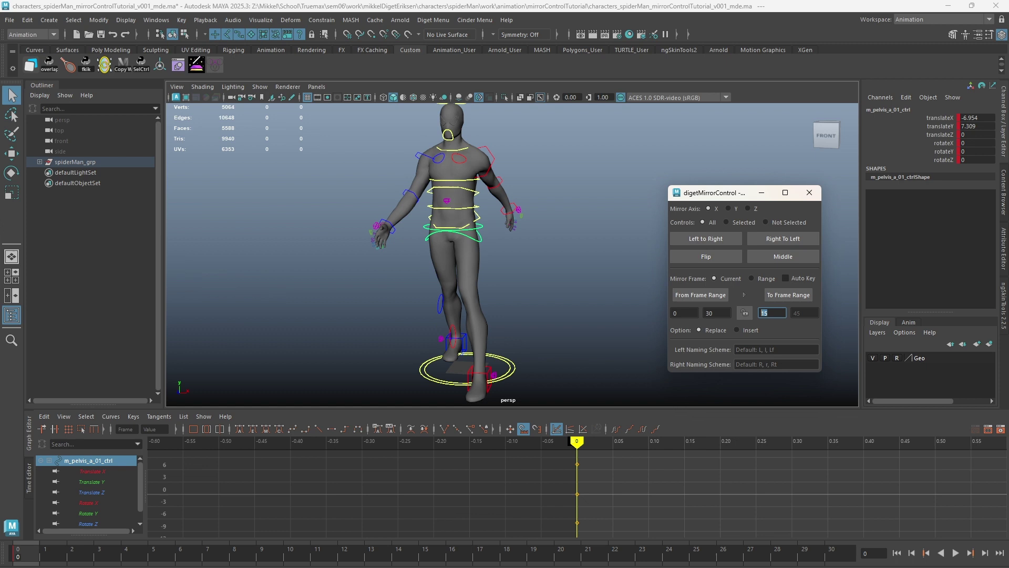
pyautogui.click(730, 256)
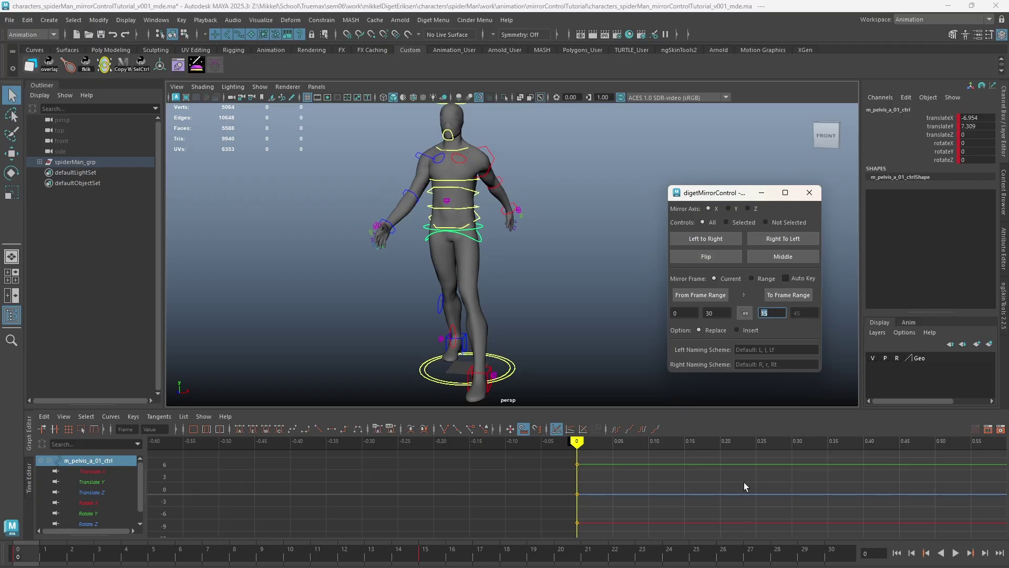
# Examine the pelvis curves in the Graph Editor and play through the animation between frames 0 and 15
pyautogui.keyDown('alt'); pyautogui.keyDown('shift'); pyautogui.moveTo(746, 482); pyautogui.dragTo(784, 482, button='right'); pyautogui.keyUp('shift'); pyautogui.keyUp('alt')
pyautogui.keyDown('alt'); pyautogui.moveTo(784, 481); pyautogui.dragTo(642, 477, button='middle'); pyautogui.keyUp('alt')
pyautogui.press('a')
pyautogui.keyDown('alt'); pyautogui.keyDown('shift'); pyautogui.moveTo(735, 481); pyautogui.dragTo(647, 479, button='right'); pyautogui.keyUp('shift'); pyautogui.keyUp('alt')
pyautogui.keyDown('alt'); pyautogui.moveTo(720, 473); pyautogui.dragTo(521, 462, button='middle'); pyautogui.keyUp('alt')
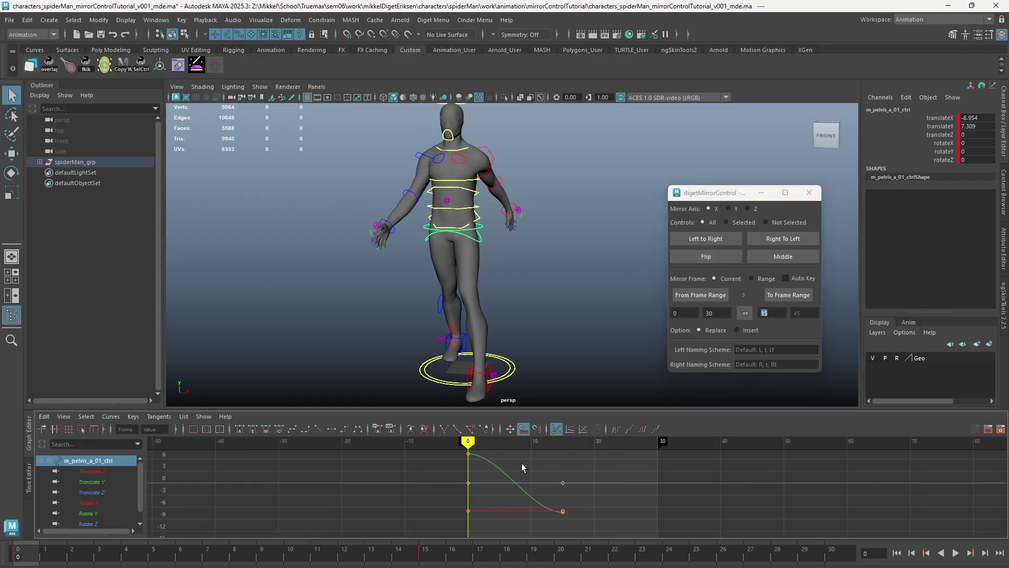
pyautogui.click(561, 441)
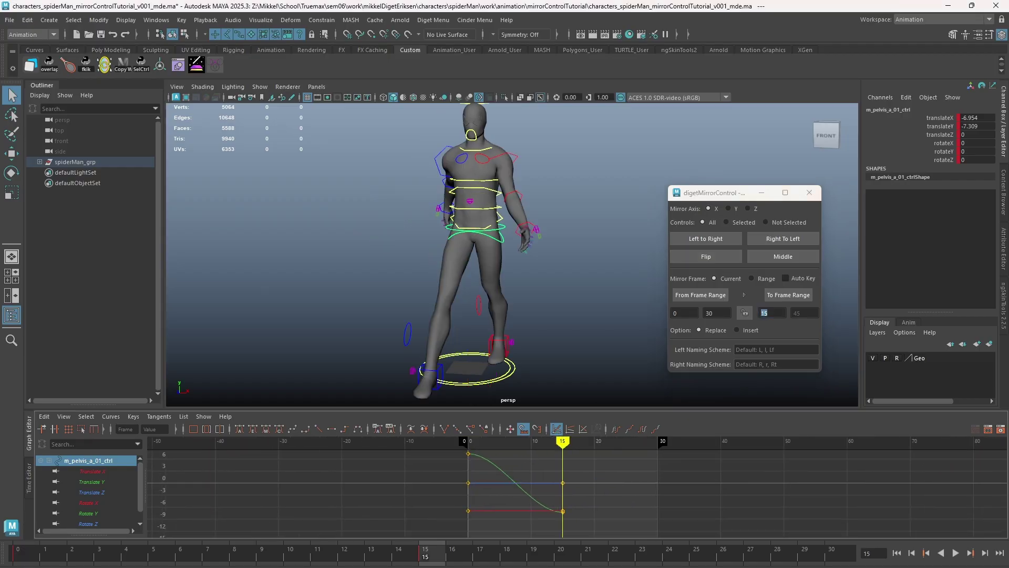
pyautogui.click(27, 560)
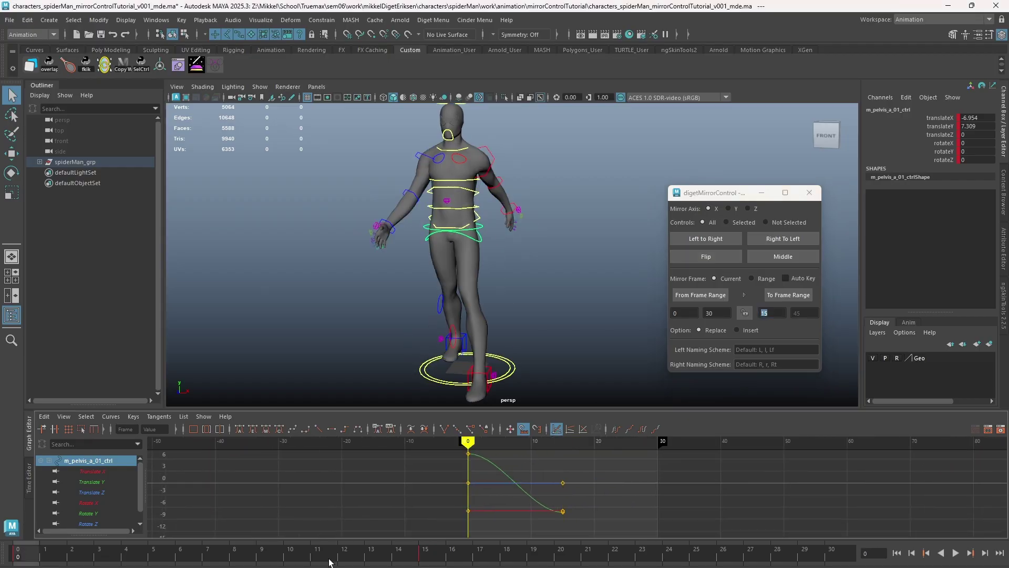
pyautogui.hotkey('alt', 'v')
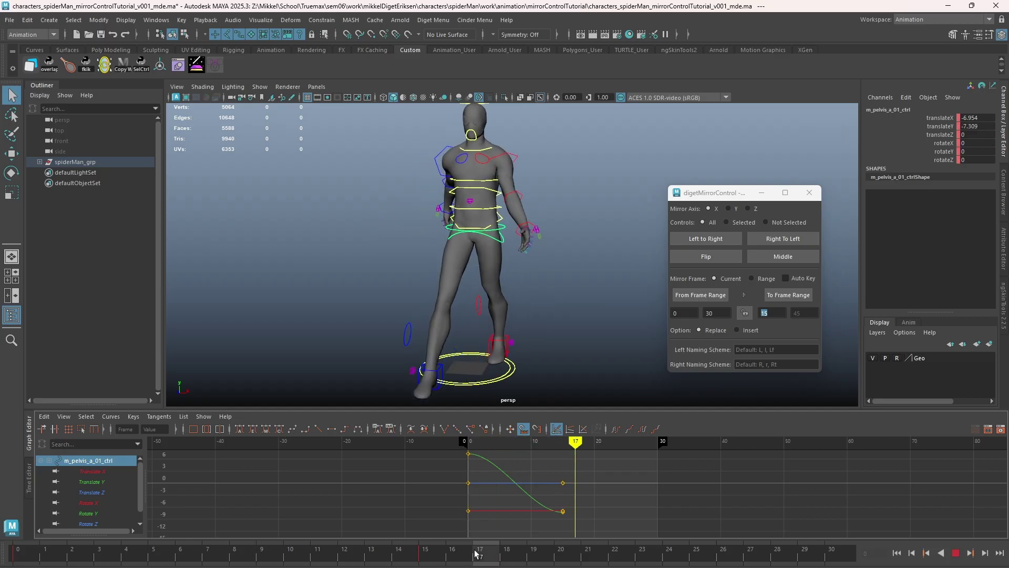
pyautogui.moveTo(20, 557); pyautogui.dragTo(444, 549)
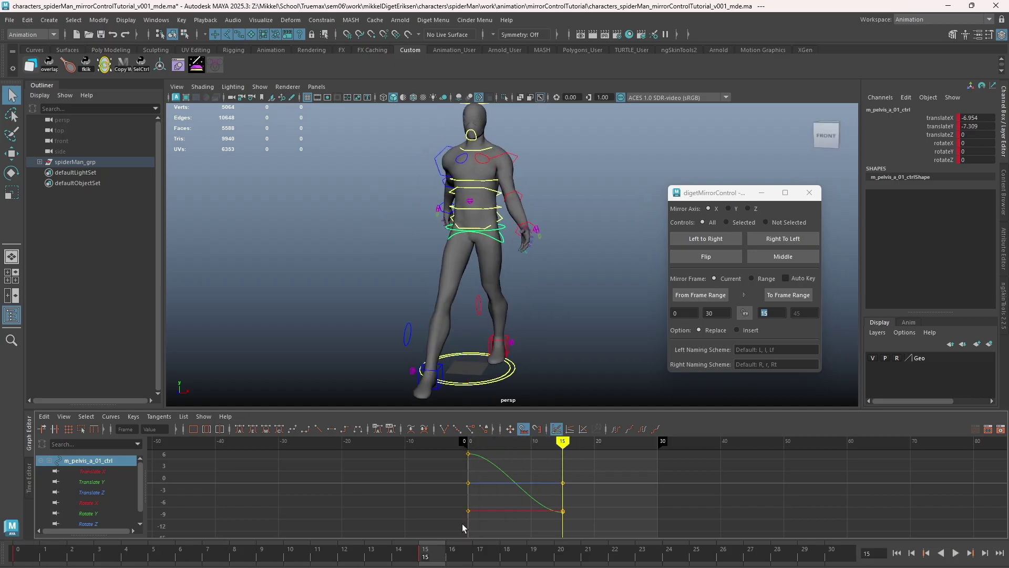
# Set the destination start frame to 30, flip the frame 15 pose onto it, and play back the cycle
pyautogui.click(742, 318)
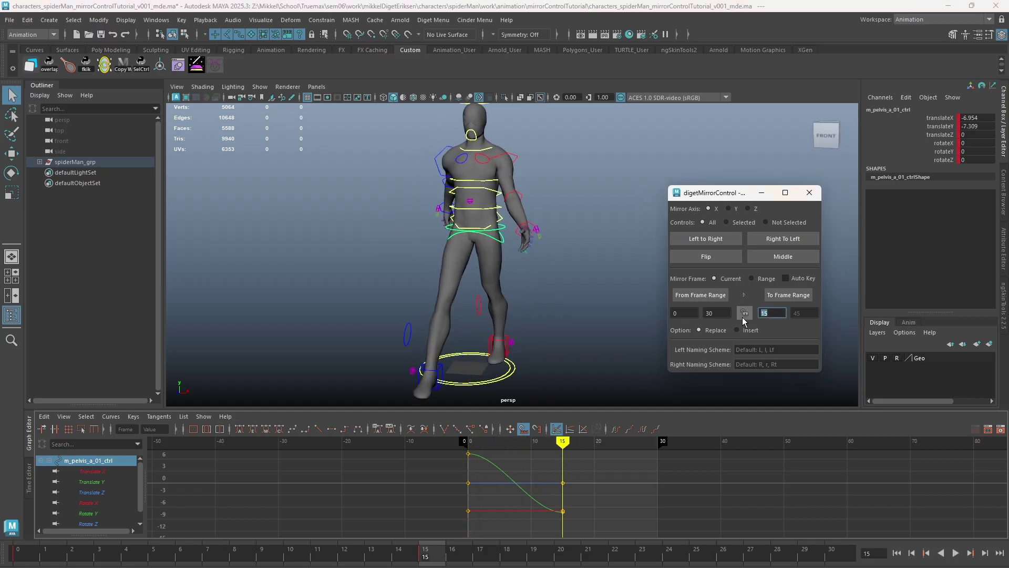
pyautogui.click(712, 258)
pyautogui.click(427, 557)
pyautogui.hotkey('alt', 'v')
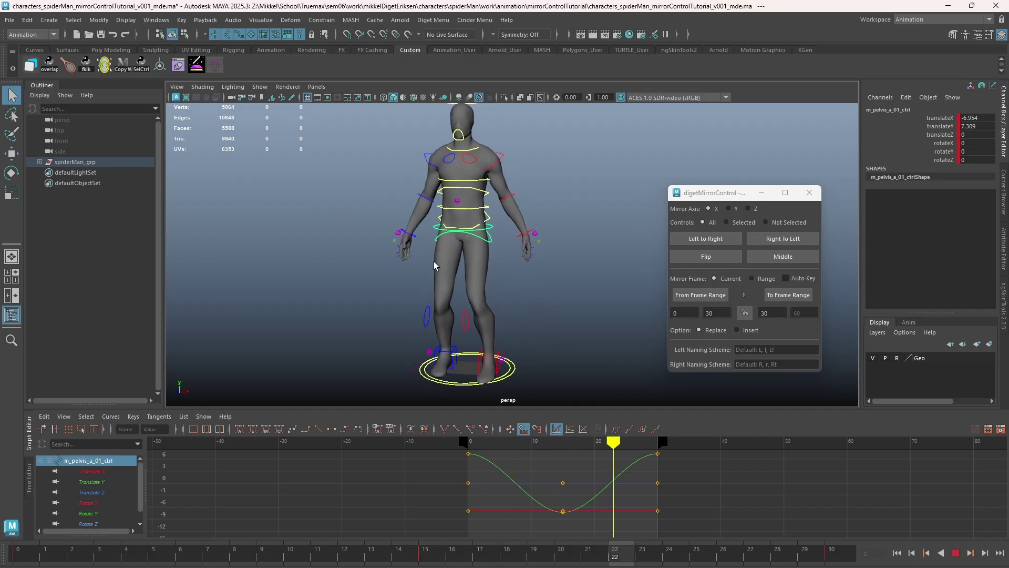
pyautogui.hotkey('alt', 'v')
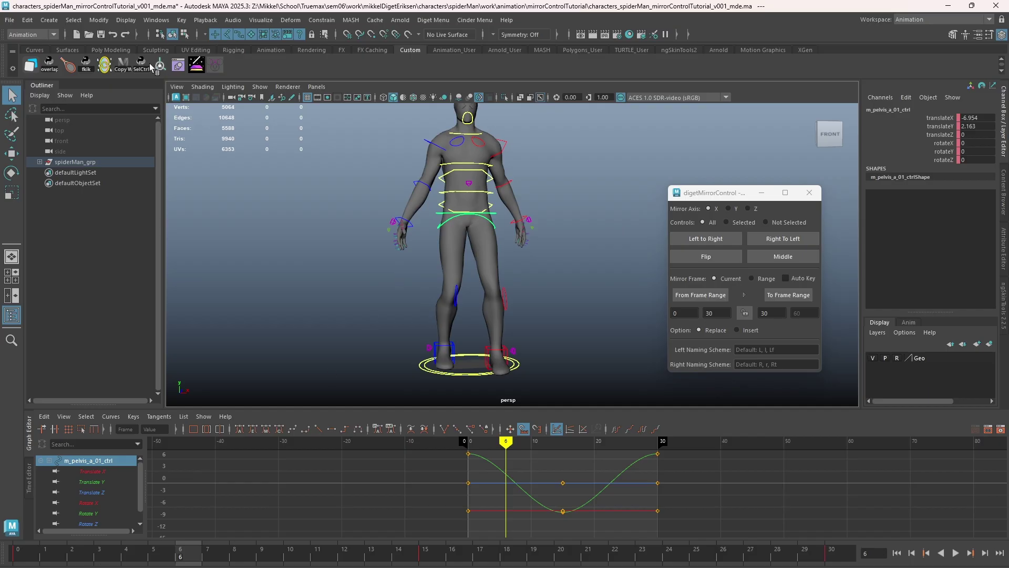
# Select all rig controls and delete their keys at frame 30 in the Graph Editor
pyautogui.click(141, 64)
pyautogui.moveTo(886, 455); pyautogui.dragTo(966, 533)
pyautogui.press('Delete')
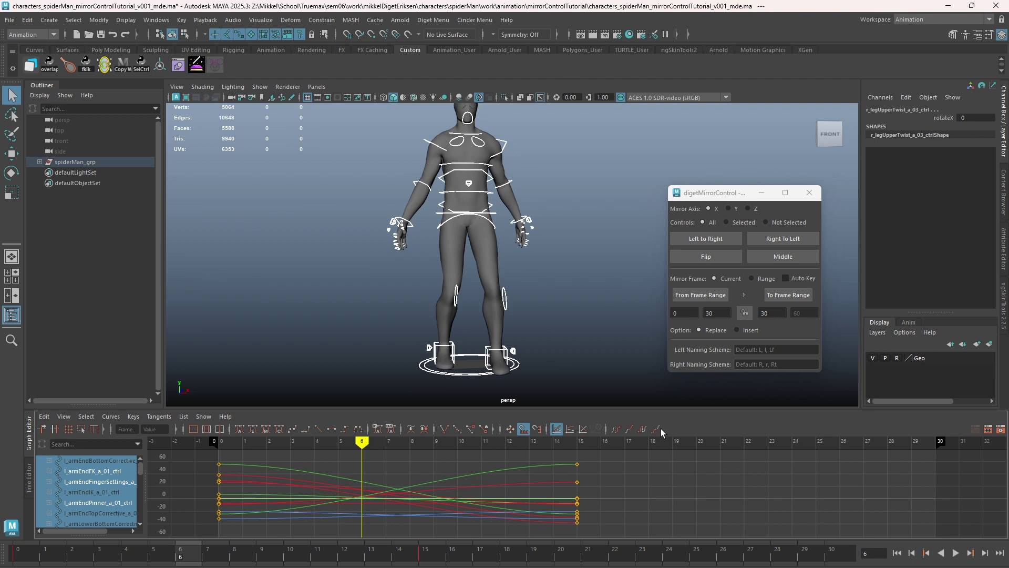
# Raise the right foot IK control at frame 7 and key it as the passing position of the step
pyautogui.keyDown('alt'); pyautogui.moveTo(334, 299); pyautogui.dragTo(401, 275); pyautogui.keyUp('alt')
pyautogui.keyDown('alt'); pyautogui.moveTo(401, 275); pyautogui.dragTo(413, 209, button='middle'); pyautogui.keyUp('alt')
pyautogui.keyDown('alt'); pyautogui.moveTo(413, 208); pyautogui.dragTo(484, 235, button='right'); pyautogui.keyUp('alt')
pyautogui.keyDown('alt'); pyautogui.moveTo(483, 235); pyautogui.dragTo(562, 252, button='middle'); pyautogui.keyUp('alt')
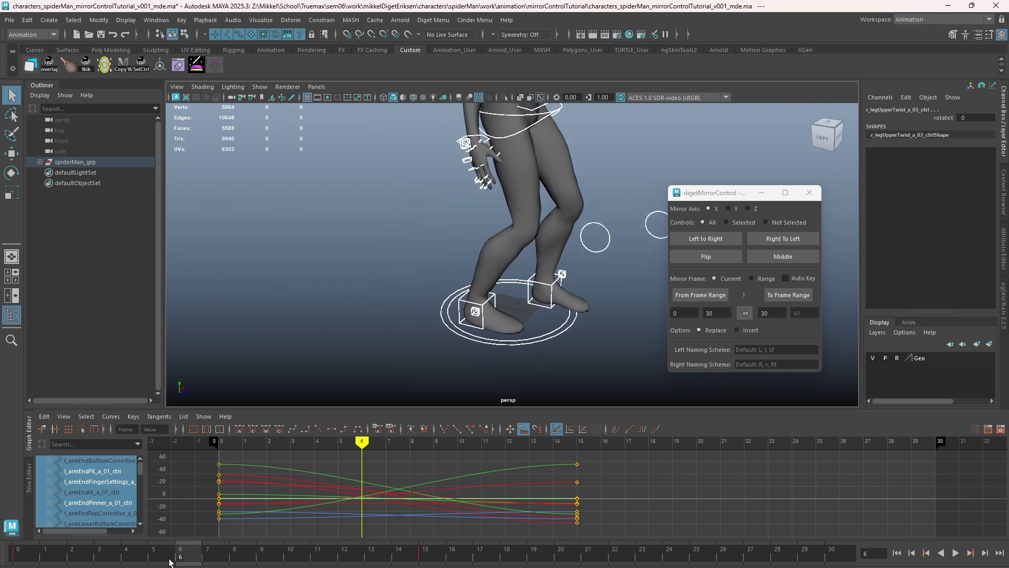
pyautogui.moveTo(154, 559); pyautogui.dragTo(207, 563)
pyautogui.keyDown('alt'); pyautogui.moveTo(380, 305); pyautogui.dragTo(410, 270); pyautogui.keyUp('alt')
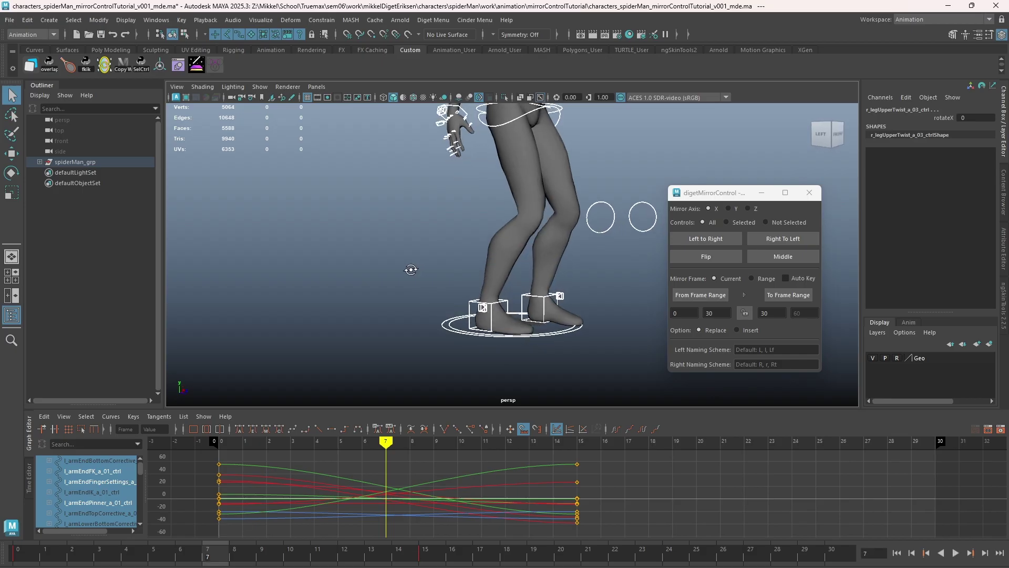
pyautogui.keyDown('alt'); pyautogui.moveTo(410, 270); pyautogui.dragTo(413, 210, button='middle'); pyautogui.keyUp('alt')
pyautogui.keyDown('alt'); pyautogui.moveTo(412, 210); pyautogui.dragTo(447, 263, button='right'); pyautogui.keyUp('alt')
pyautogui.keyDown('alt'); pyautogui.moveTo(447, 264); pyautogui.dragTo(414, 251); pyautogui.keyUp('alt')
pyautogui.click(429, 203)
pyautogui.press('w')
# Scrub and play back the leg animation to check the foot lift, and return to frame 0
pyautogui.moveTo(73, 557); pyautogui.dragTo(488, 543)
pyautogui.hotkey('alt', 'shift', 'v')
pyautogui.keyDown('alt'); pyautogui.moveTo(475, 367); pyautogui.dragTo(338, 298, button='right'); pyautogui.keyUp('alt')
pyautogui.hotkey('alt', 'v')
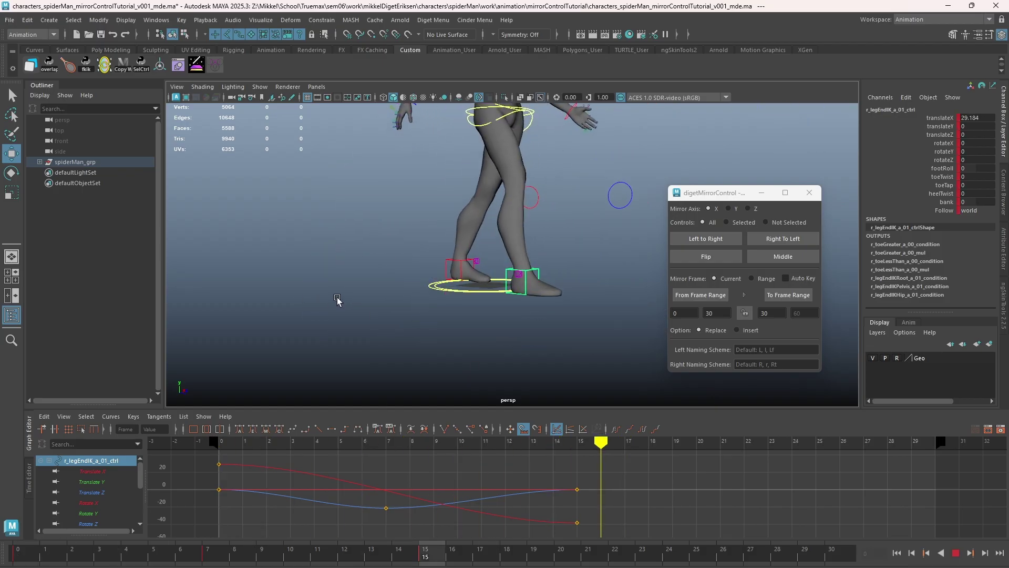
pyautogui.hotkey('alt', 'v')
pyautogui.click(22, 562)
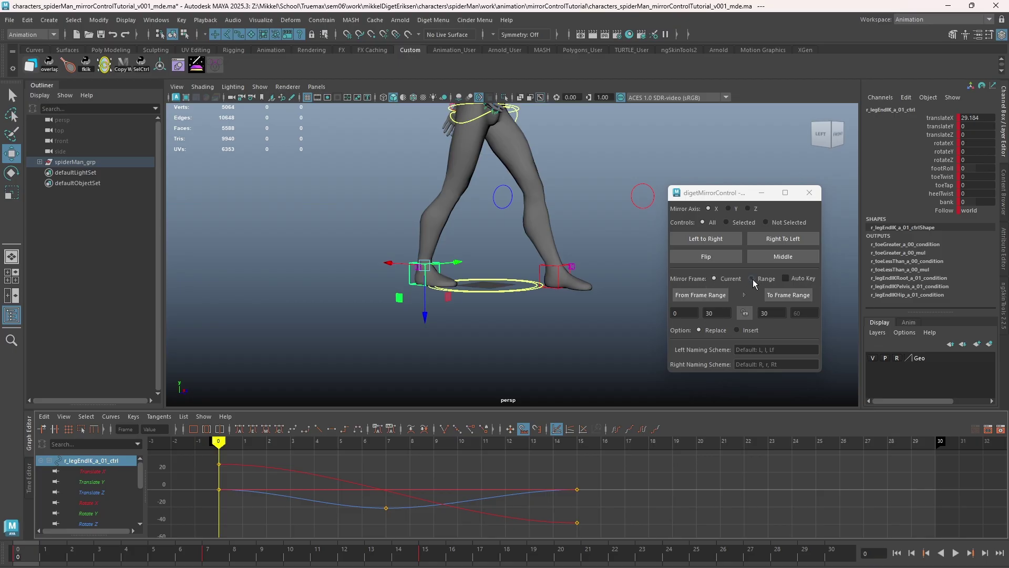
# Switch mirroring to a frame range, take source frames 0 to 15 from a shortened playback range, and restore the playback end to 30
pyautogui.click(752, 279)
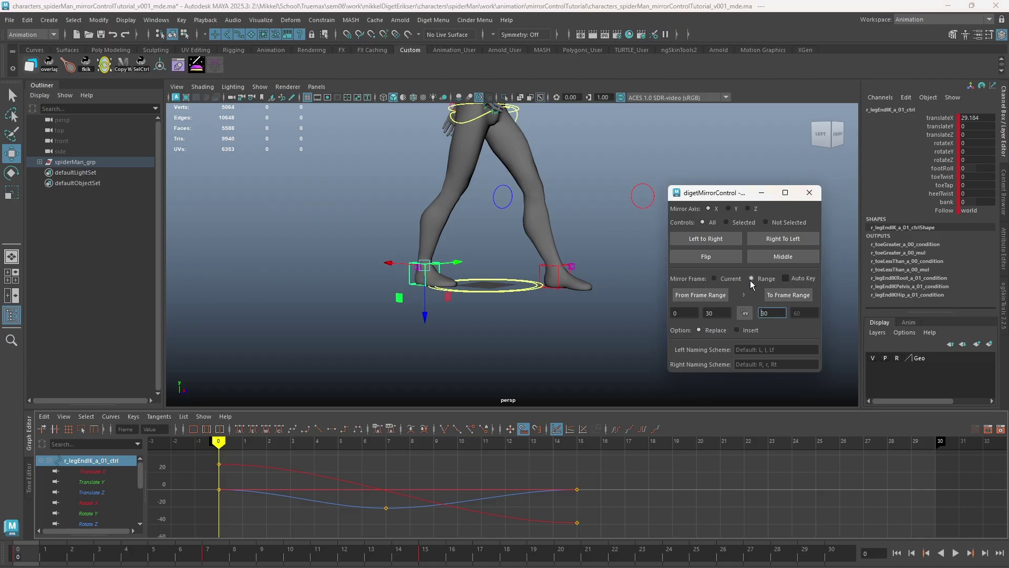
pyautogui.moveTo(722, 314); pyautogui.dragTo(699, 316)
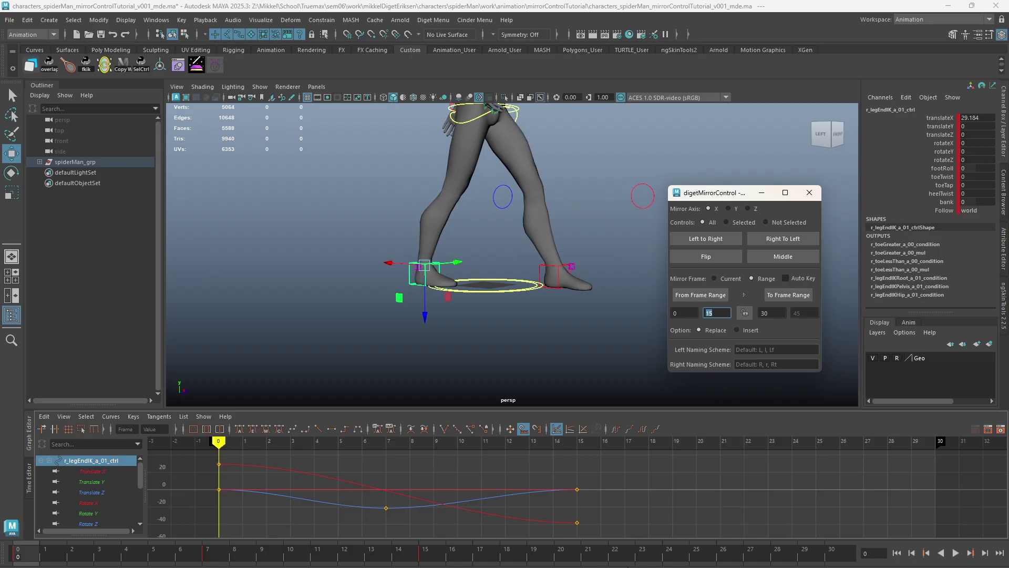
pyautogui.click(710, 298)
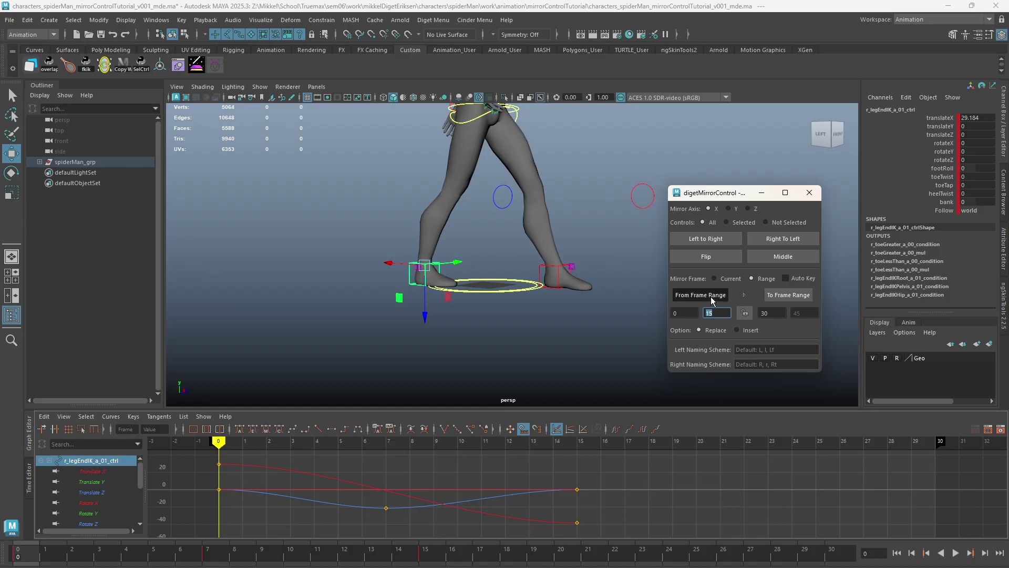
pyautogui.moveTo(939, 442); pyautogui.dragTo(581, 442)
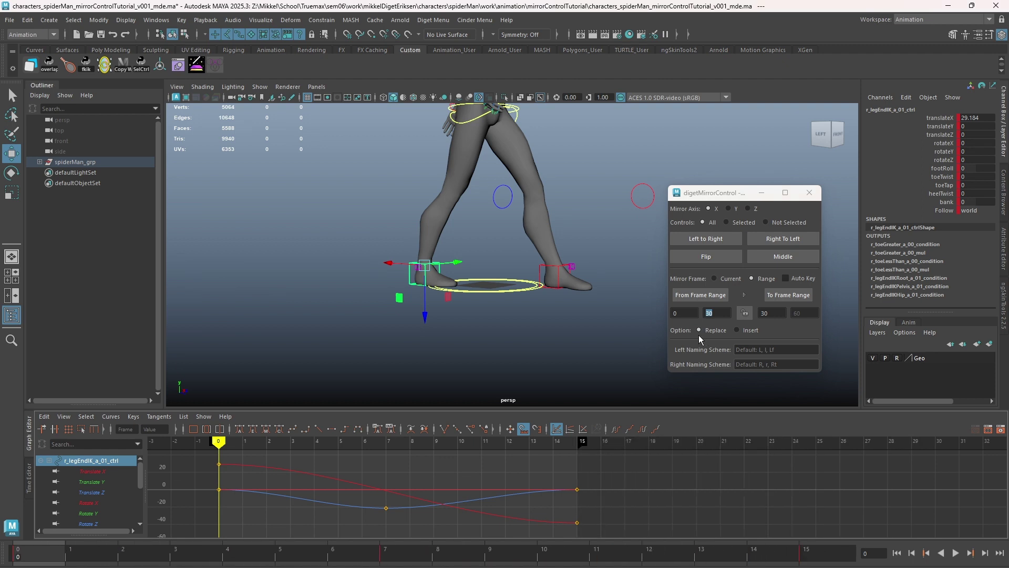
pyautogui.click(719, 297)
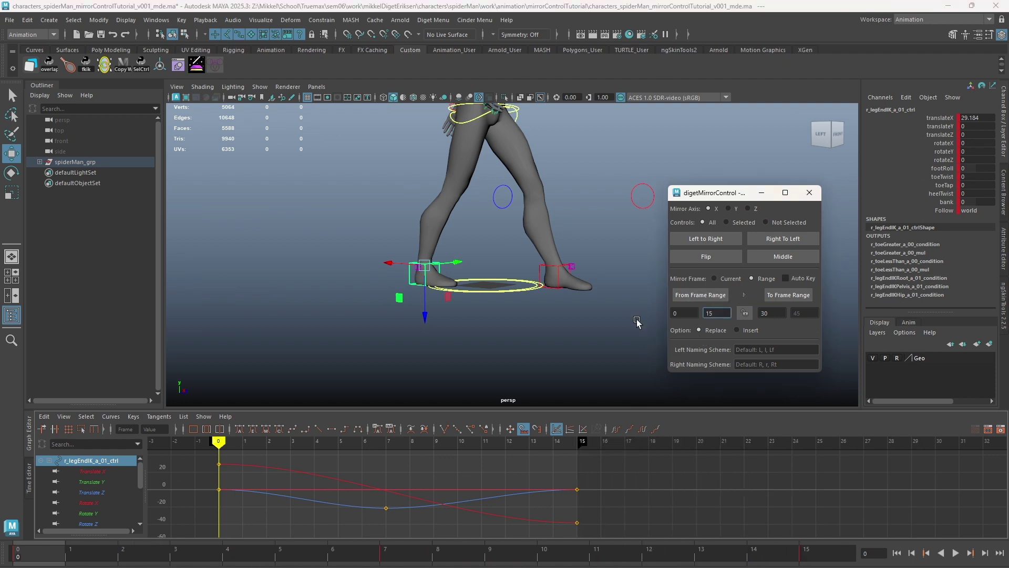
pyautogui.moveTo(582, 442); pyautogui.dragTo(939, 441)
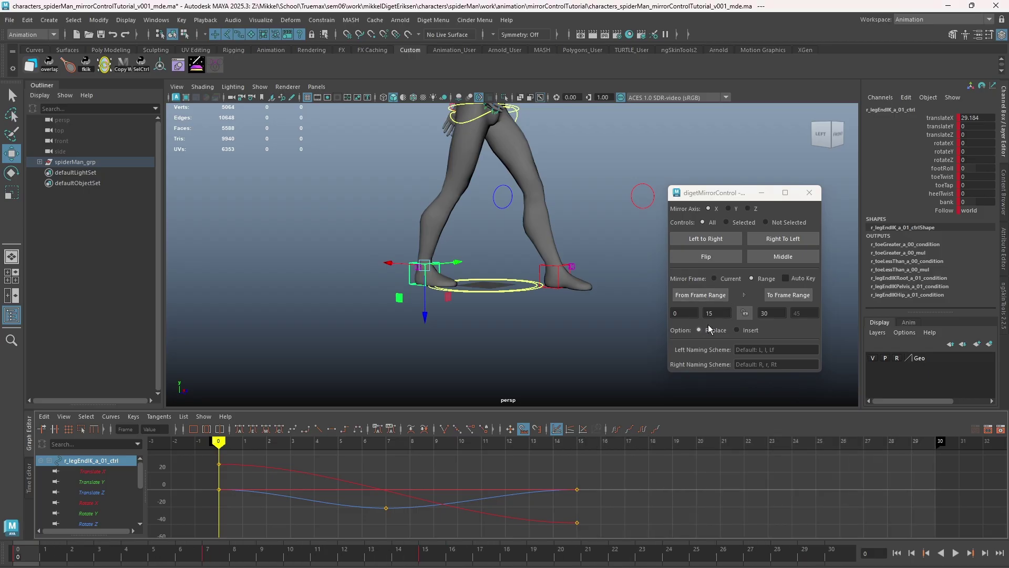
# Set the destination start frame for the mirrored range to 15
pyautogui.keyDown('alt'); pyautogui.moveTo(477, 333); pyautogui.dragTo(454, 298); pyautogui.keyUp('alt')
pyautogui.click(762, 313)
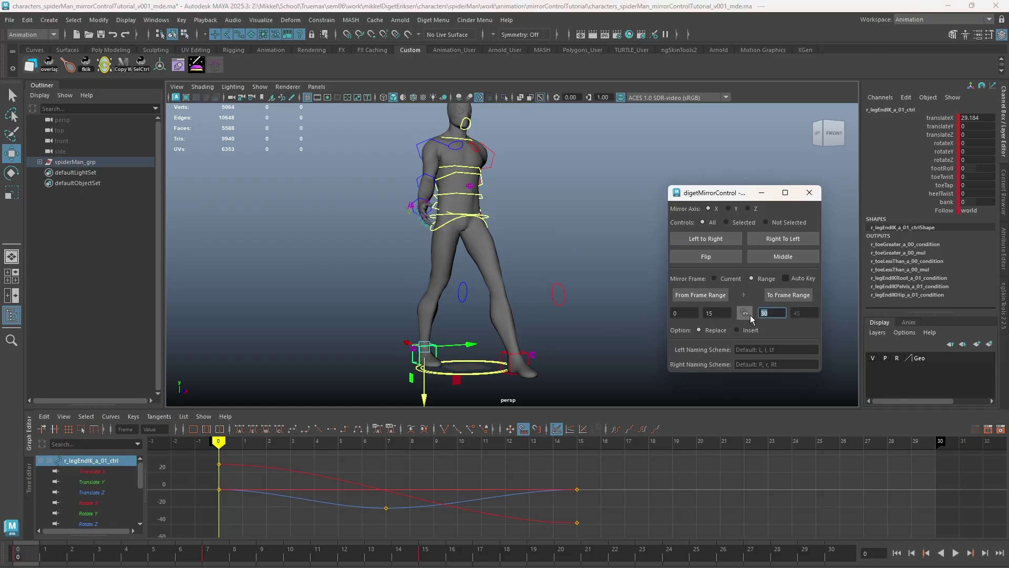
pyautogui.write('15')
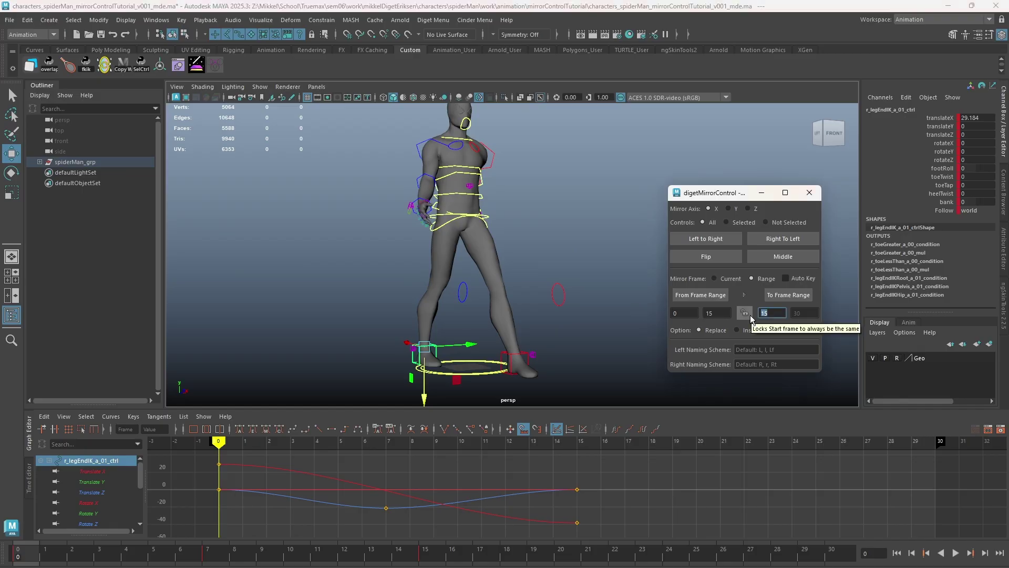
# Flip frames 0 to 15 of all controls onto the range starting at frame 15, play back the full cycle, and return to frame 0
pyautogui.moveTo(226, 446)
pyautogui.mouseDown()
pyautogui.moveTo(412, 446)
pyautogui.moveTo(225, 474)
pyautogui.mouseUp()
pyautogui.click(713, 260)
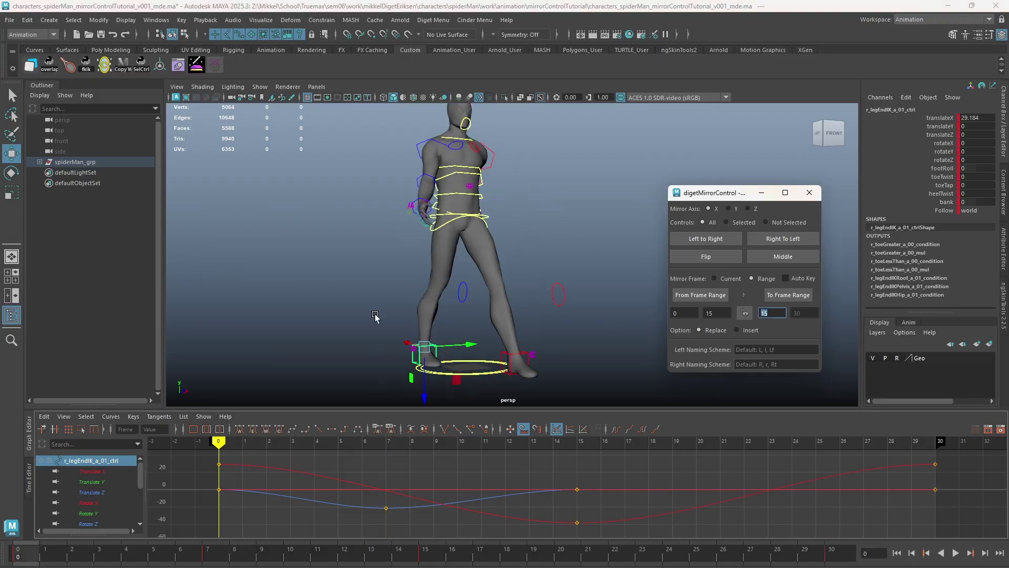
pyautogui.hotkey('alt', 'v')
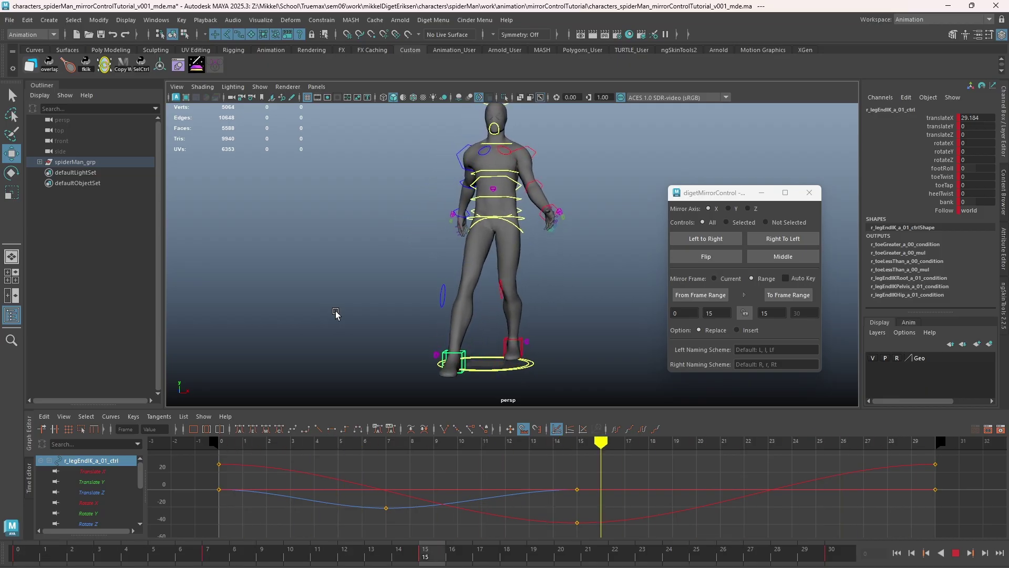
pyautogui.press('Escape')
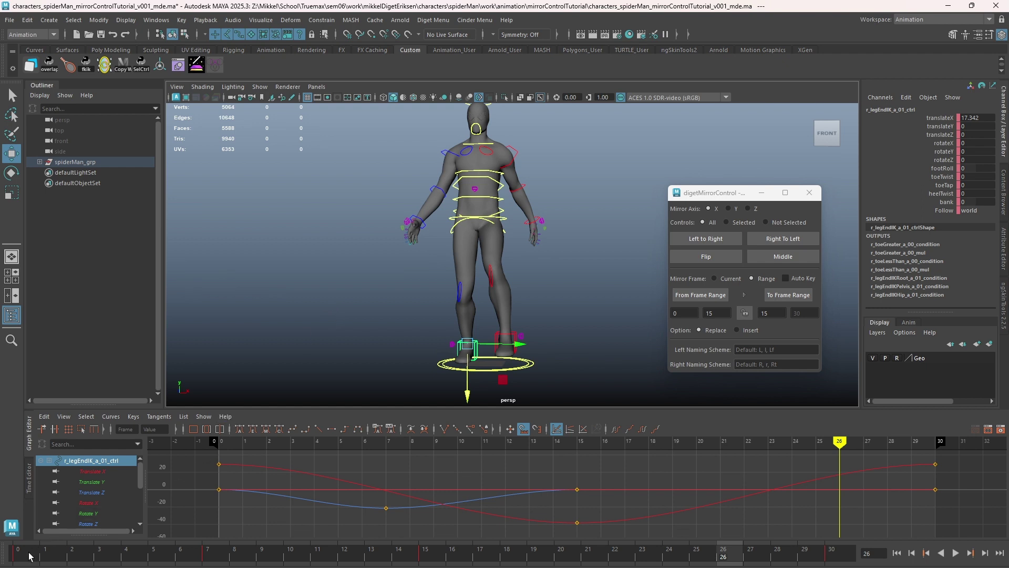
pyautogui.click(30, 556)
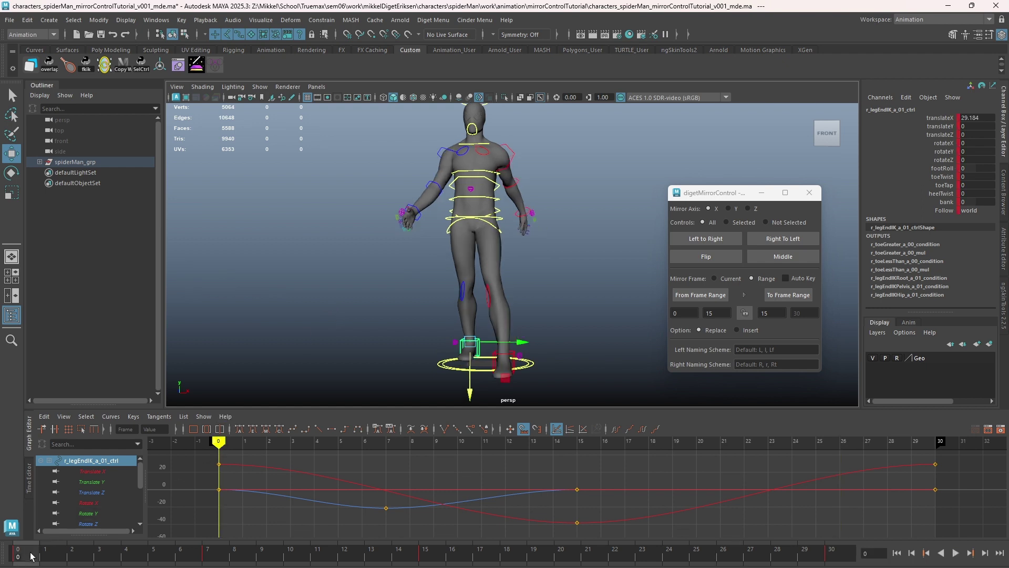
# Set the source range to 0–30, lock the destination start to the source start, and flip the whole walk cycle in place
pyautogui.keyDown('alt'); pyautogui.moveTo(341, 243); pyautogui.dragTo(342, 267); pyautogui.keyUp('alt')
pyautogui.keyDown('alt'); pyautogui.moveTo(345, 273); pyautogui.dragTo(348, 232, button='middle'); pyautogui.keyUp('alt')
pyautogui.keyDown('alt'); pyautogui.moveTo(350, 232); pyautogui.dragTo(396, 226); pyautogui.keyUp('alt')
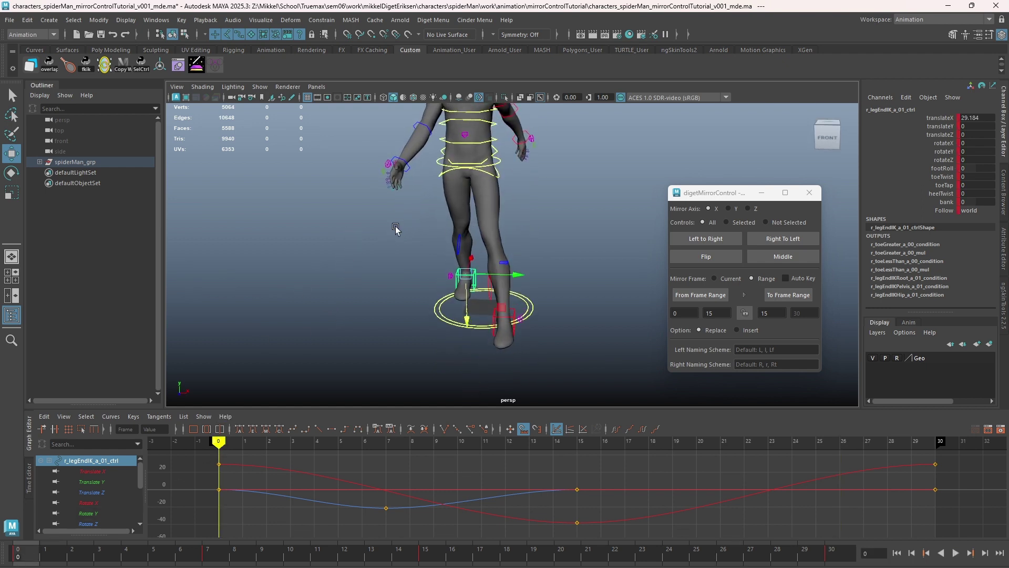
pyautogui.keyDown('alt'); pyautogui.moveTo(395, 228); pyautogui.dragTo(398, 255, button='middle'); pyautogui.keyUp('alt')
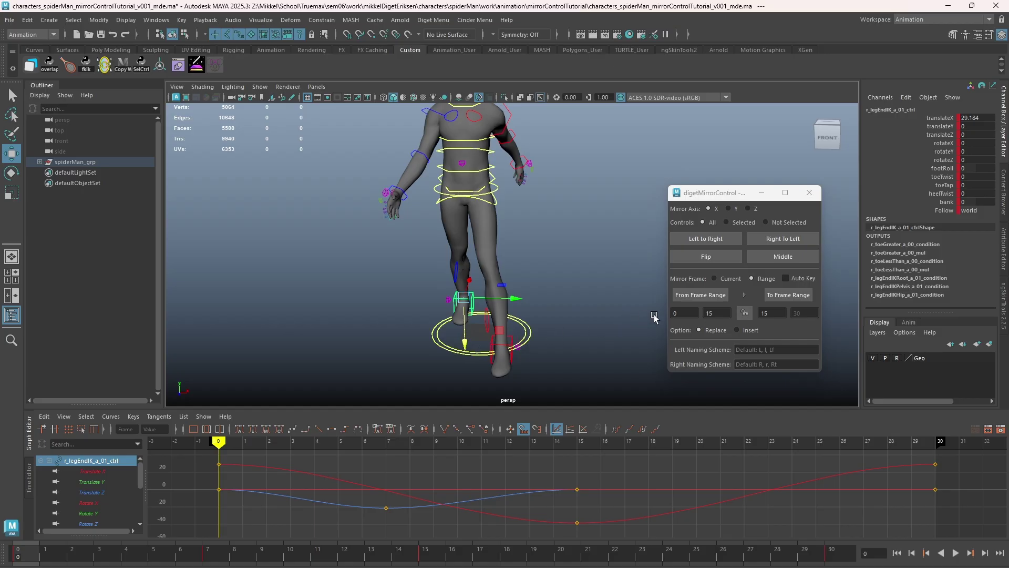
pyautogui.click(715, 295)
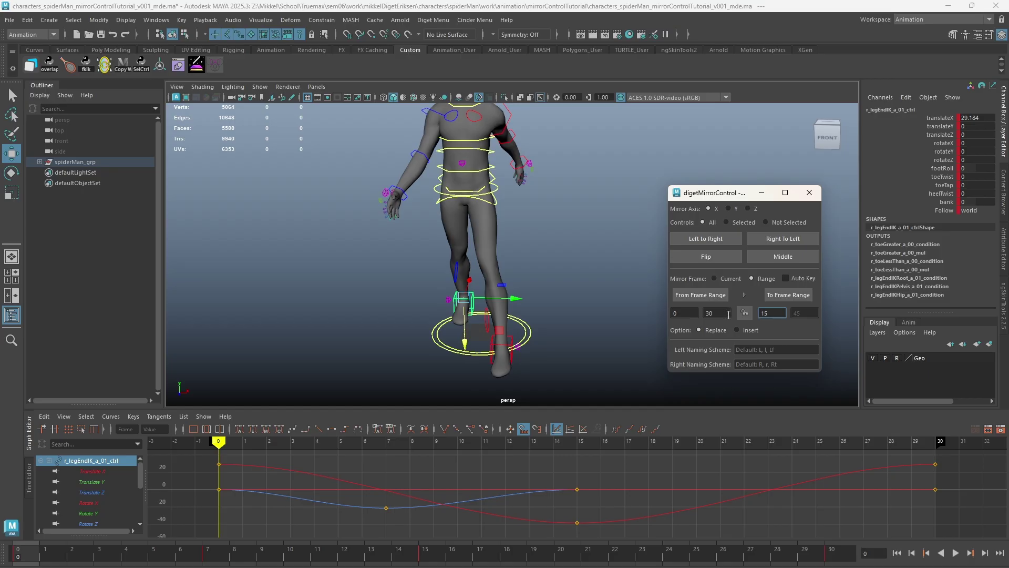
pyautogui.click(746, 314)
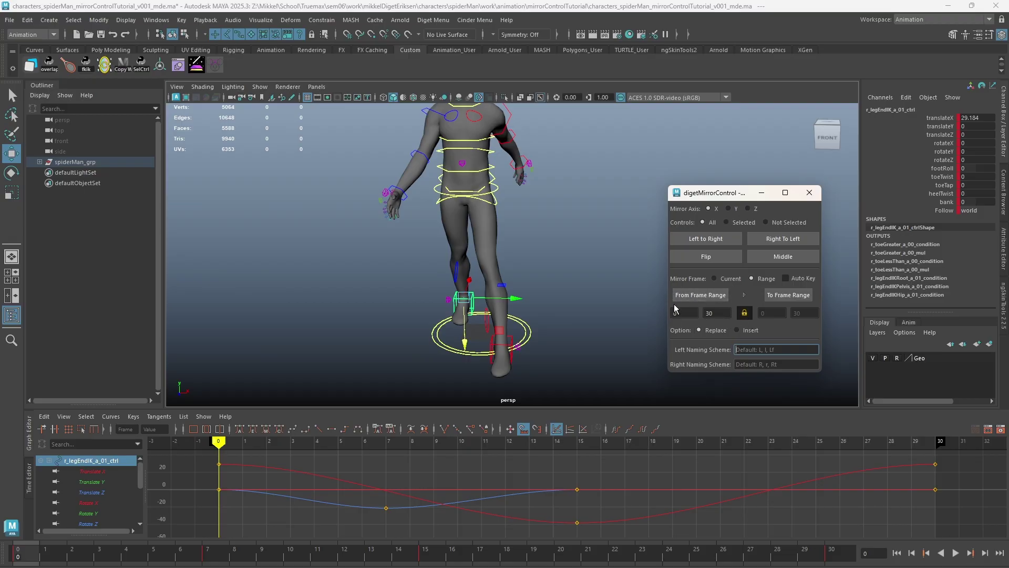
pyautogui.click(714, 257)
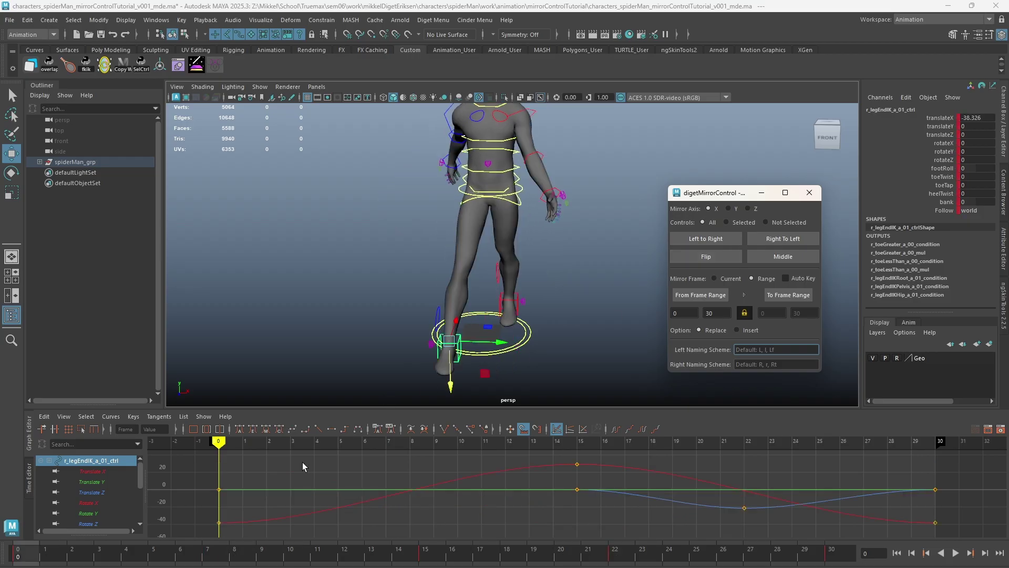
pyautogui.hotkey('alt', 'v')
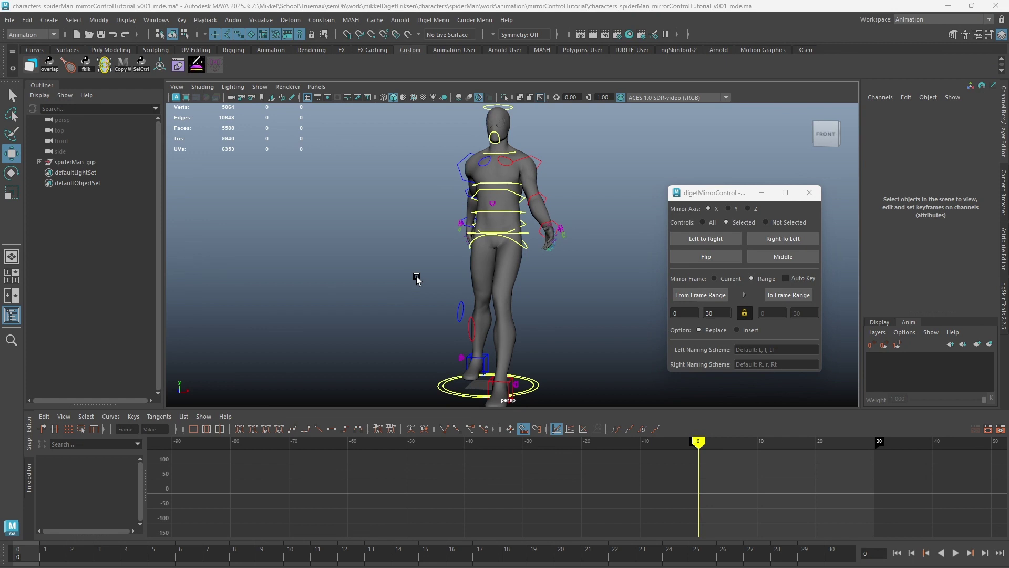
# Switch mirroring to the current frame with the source range end at 10, and play back the walk cycle from frame 0
pyautogui.click(715, 279)
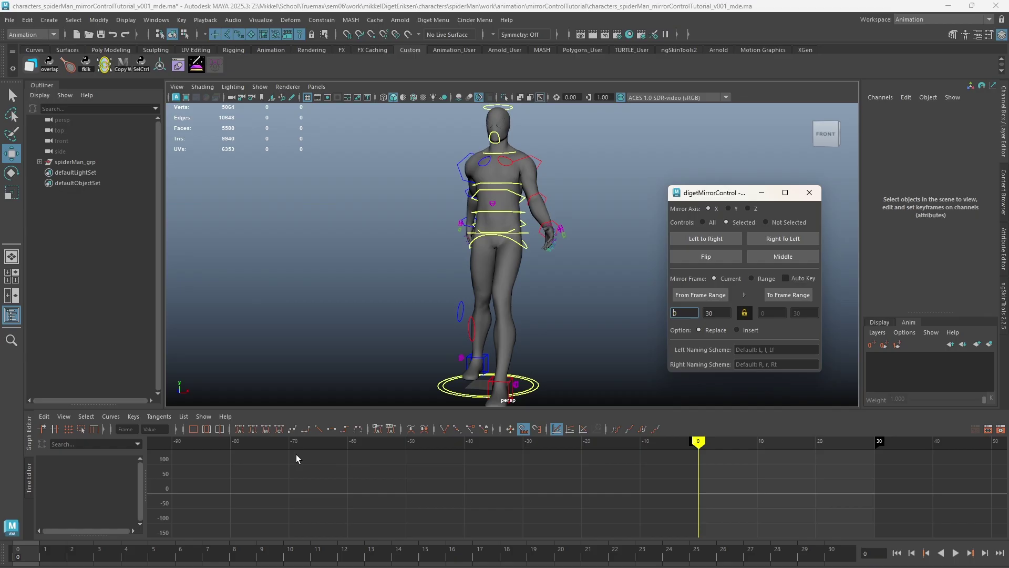
pyautogui.moveTo(63, 564); pyautogui.dragTo(18, 552)
pyautogui.hotkey('alt', 'v')
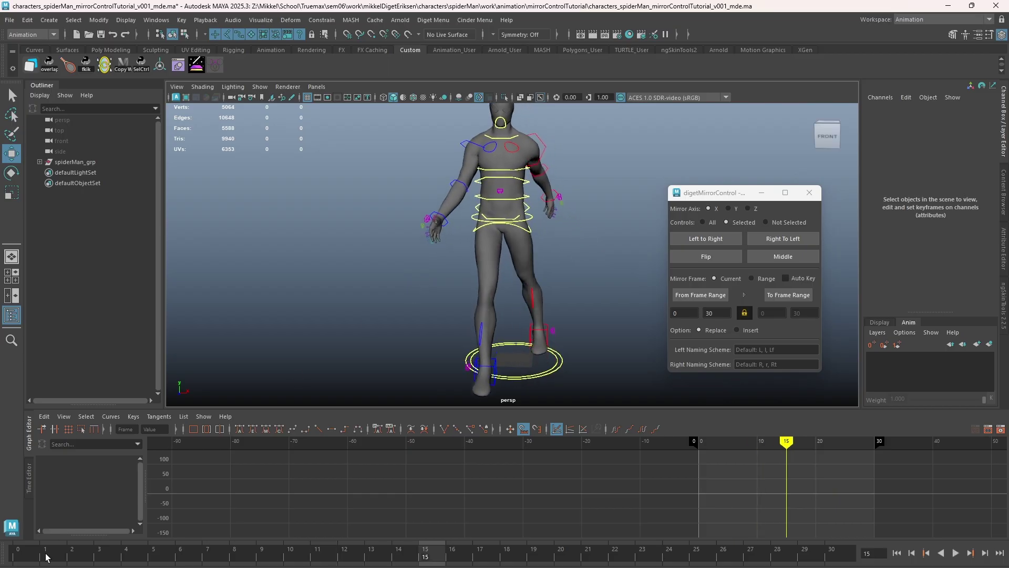
pyautogui.press('Escape')
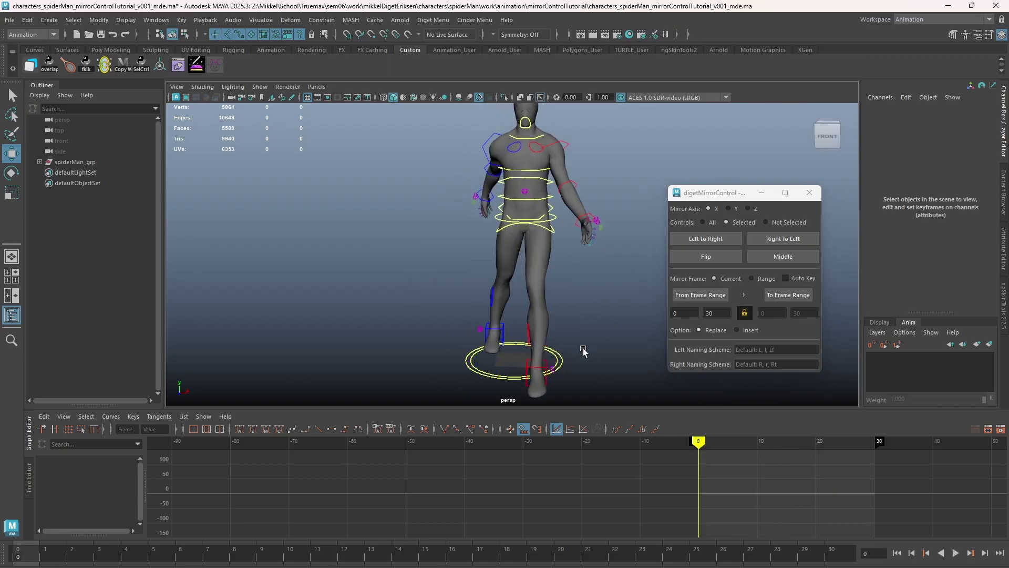
pyautogui.click(721, 313)
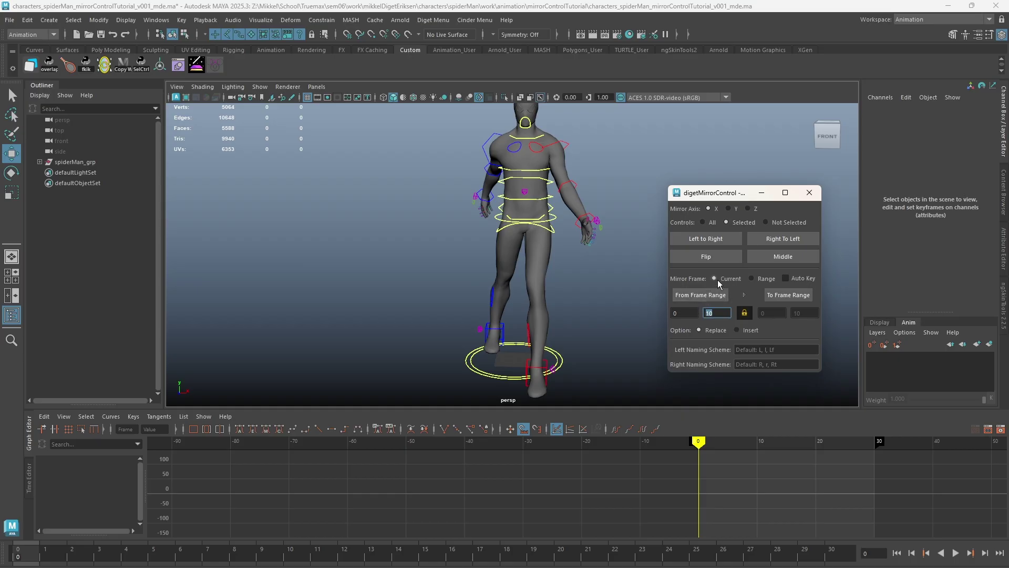
# Highlight frames 0 to 30 on the timeline, flip all controls over that range, and play back the flipped cycle
pyautogui.keyDown('shift'); pyautogui.moveTo(17, 557); pyautogui.dragTo(836, 556); pyautogui.keyUp('shift')
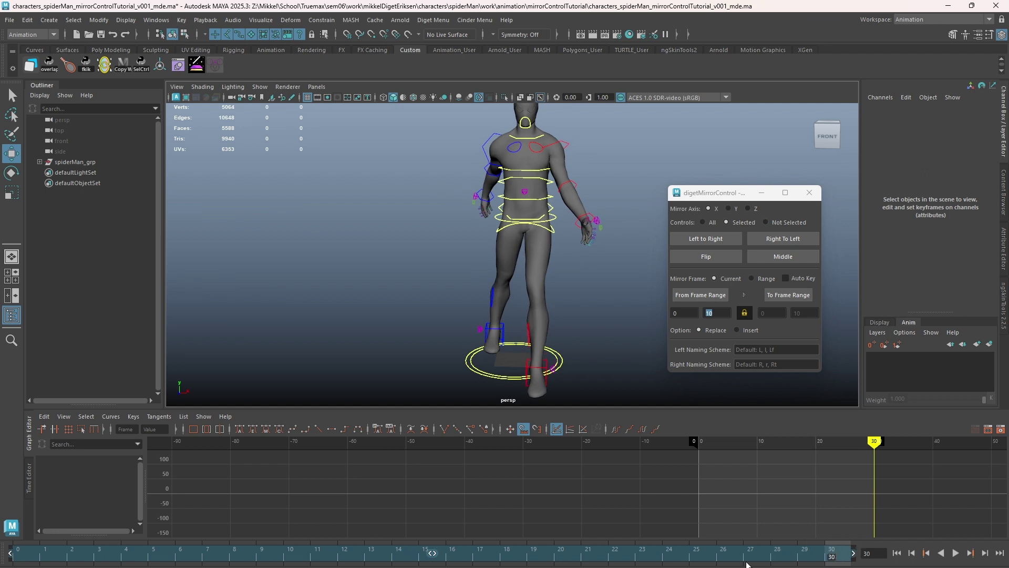
pyautogui.click(713, 261)
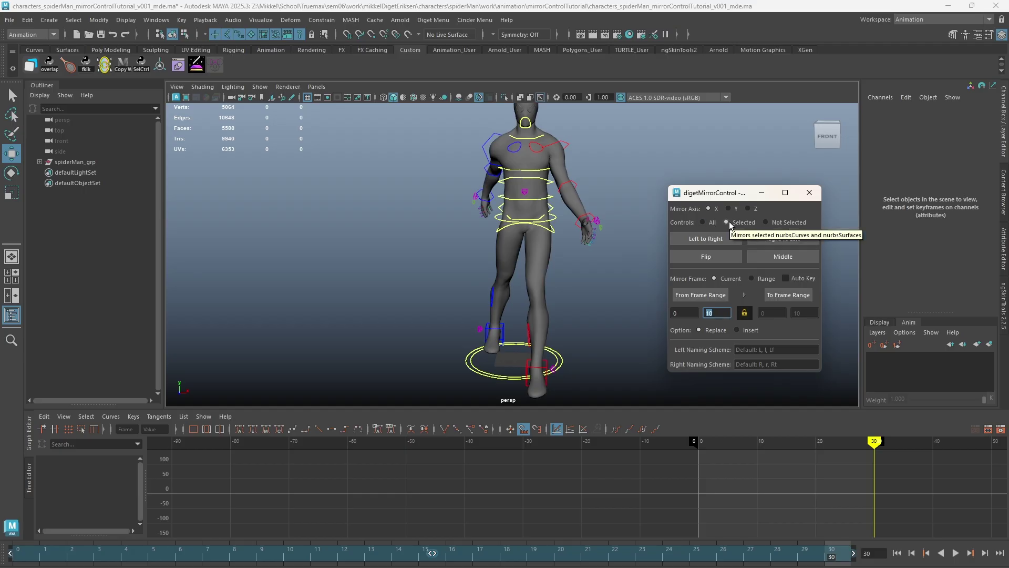
pyautogui.click(701, 221)
pyautogui.hotkey('alt', 'v')
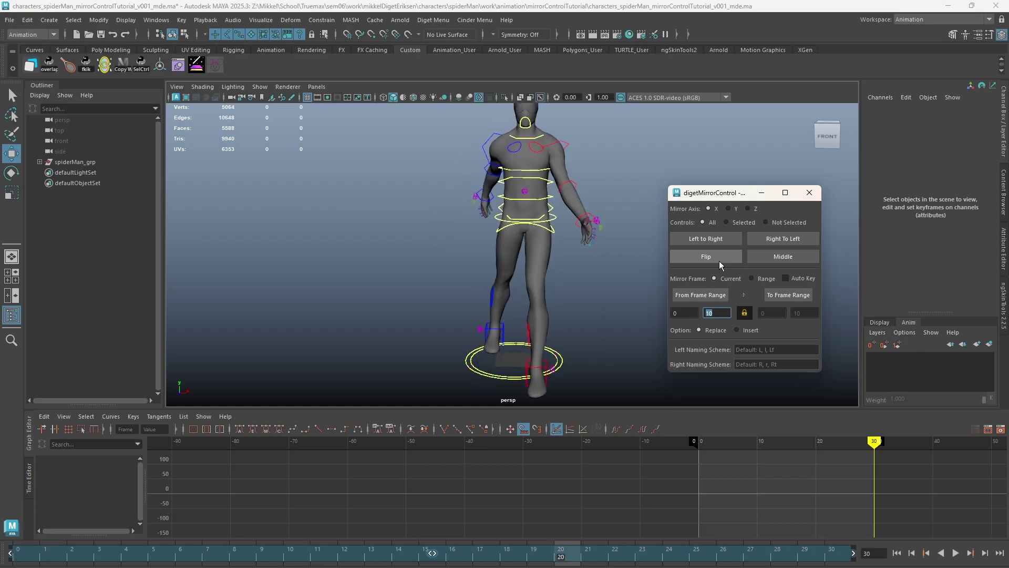
pyautogui.click(24, 556)
pyautogui.hotkey('alt', 'v')
pyautogui.click(22, 549)
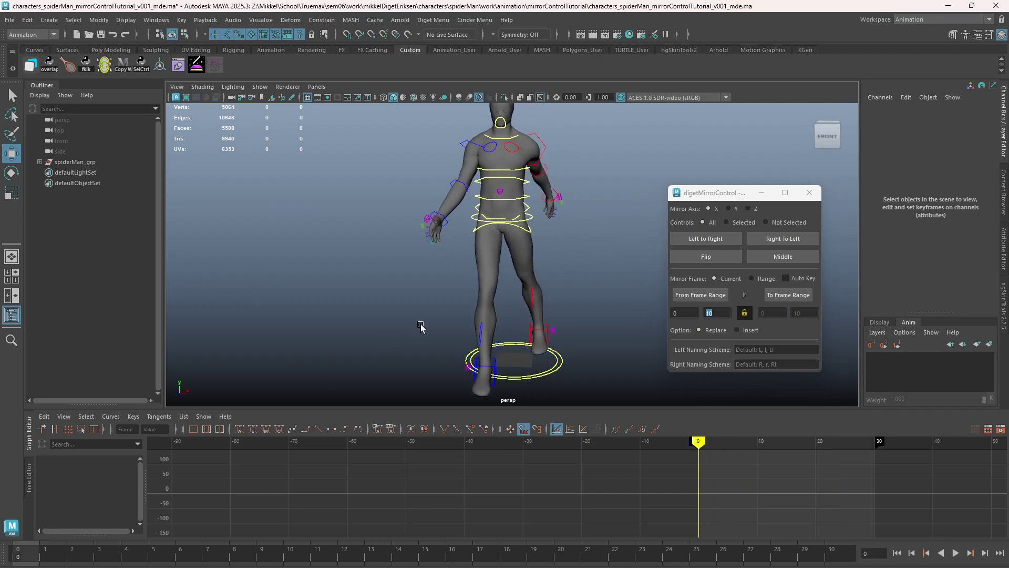
pyautogui.keyDown('alt'); pyautogui.moveTo(403, 340); pyautogui.dragTo(396, 323, button='middle'); pyautogui.keyUp('alt')
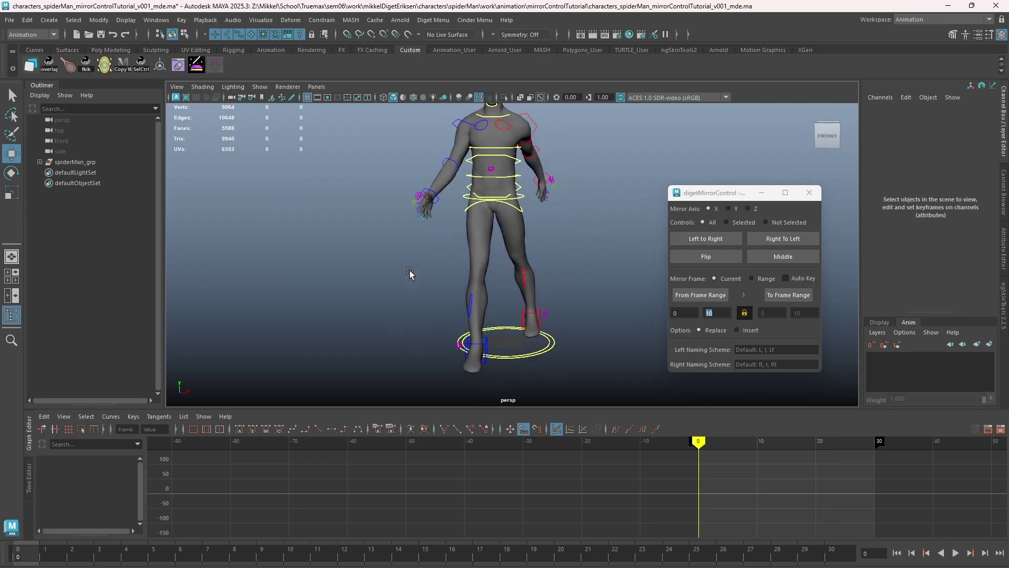
pyautogui.keyDown('alt'); pyautogui.moveTo(409, 273); pyautogui.dragTo(413, 303, button='middle'); pyautogui.keyUp('alt')
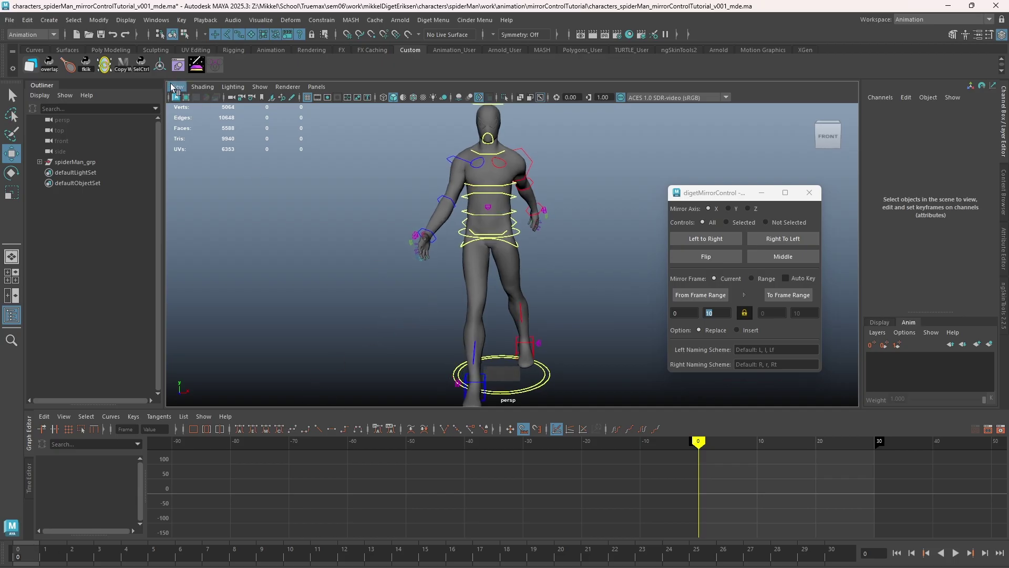
# Select all rig controls and delete their keys after frame 15 in the Graph Editor
pyautogui.click(141, 66)
pyautogui.press('f')
pyautogui.moveTo(954, 535); pyautogui.dragTo(680, 444)
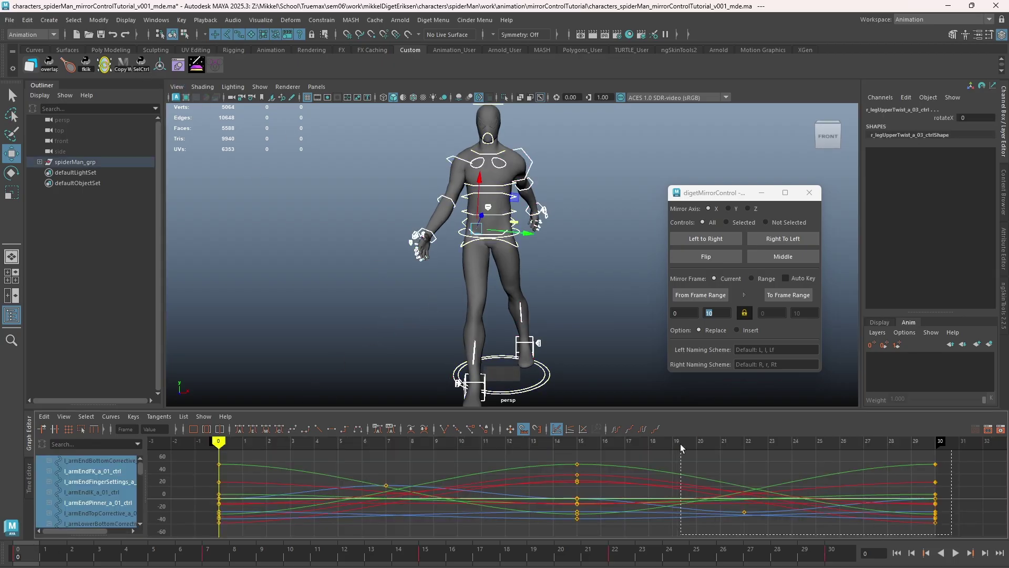
pyautogui.press('Delete')
# Flip the highlighted timeline frames 0 to 15 onto an unlocked destination starting at frame 15, and play back the cycle
pyautogui.keyDown('shift'); pyautogui.moveTo(44, 555); pyautogui.dragTo(421, 562); pyautogui.keyUp('shift')
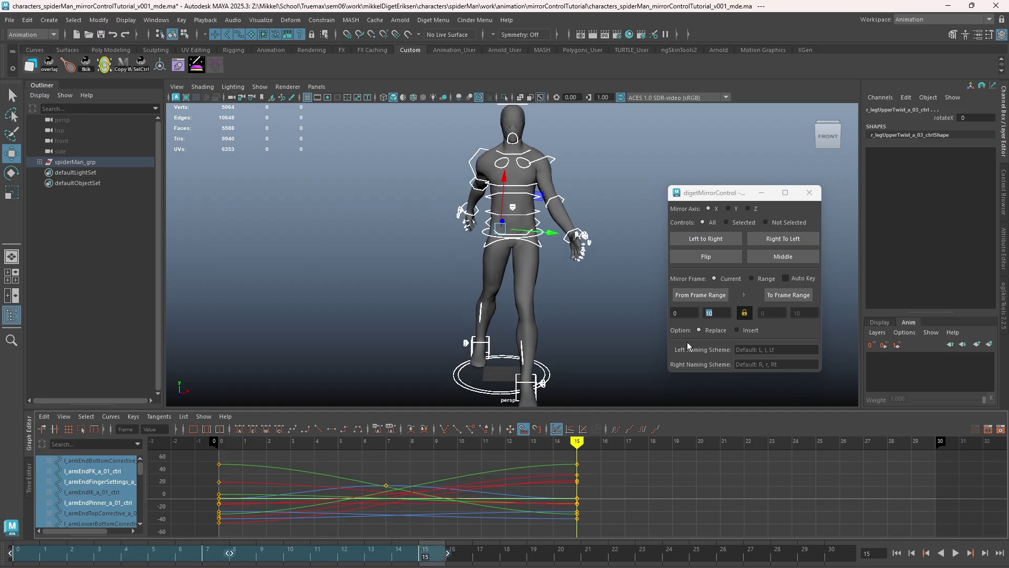
pyautogui.click(743, 314)
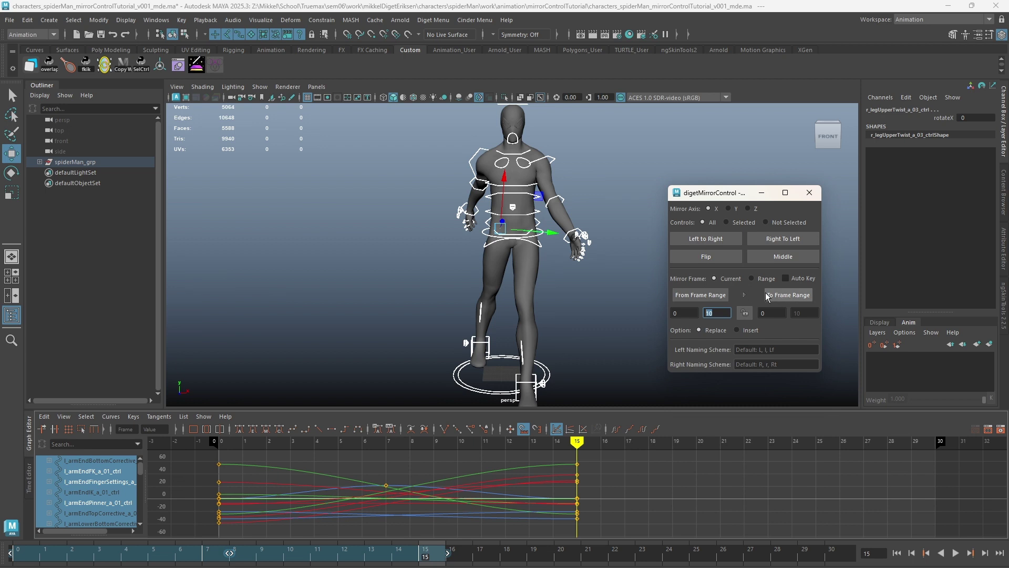
pyautogui.click(766, 295)
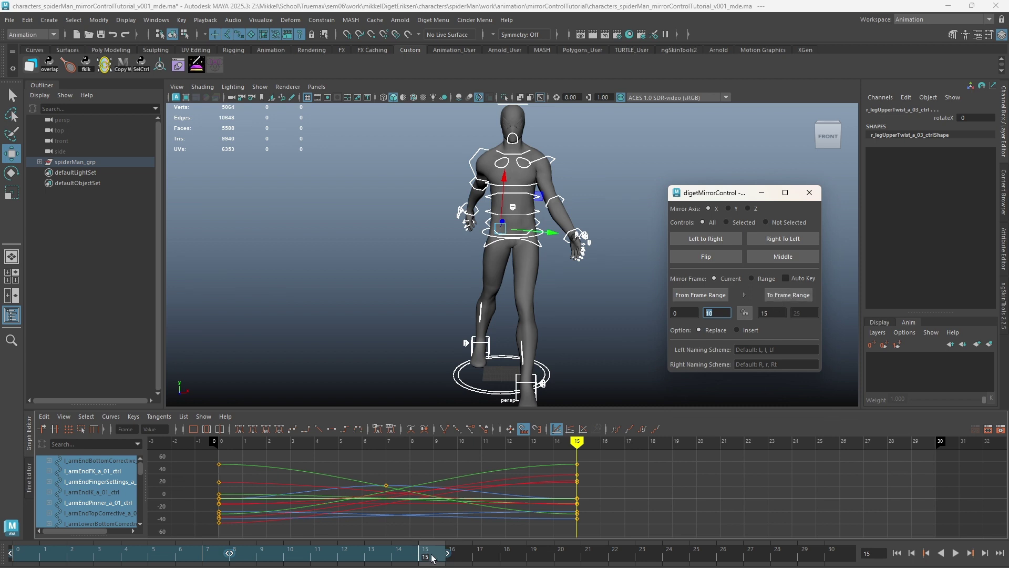
pyautogui.click(708, 258)
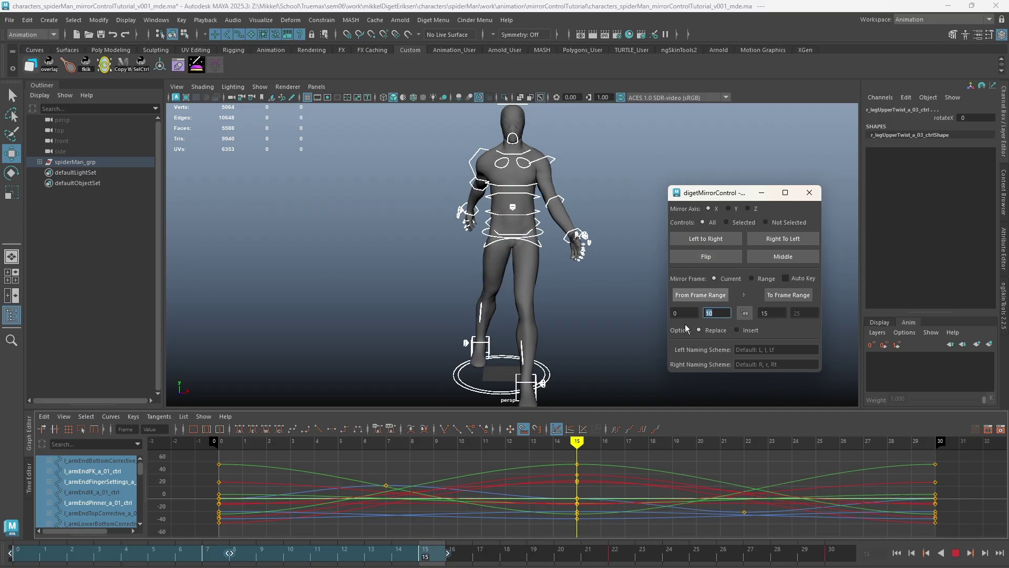
pyautogui.click(497, 556)
pyautogui.hotkey('alt', 'v')
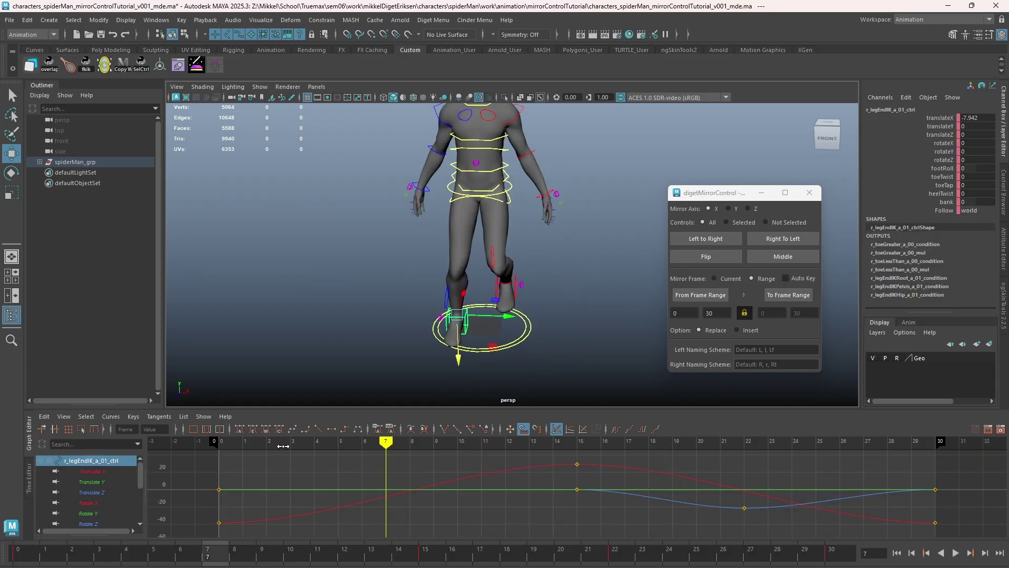
# Return to frame 0 and clear the second half of the walk by deleting every control's keys after frame 15
pyautogui.click(10, 551)
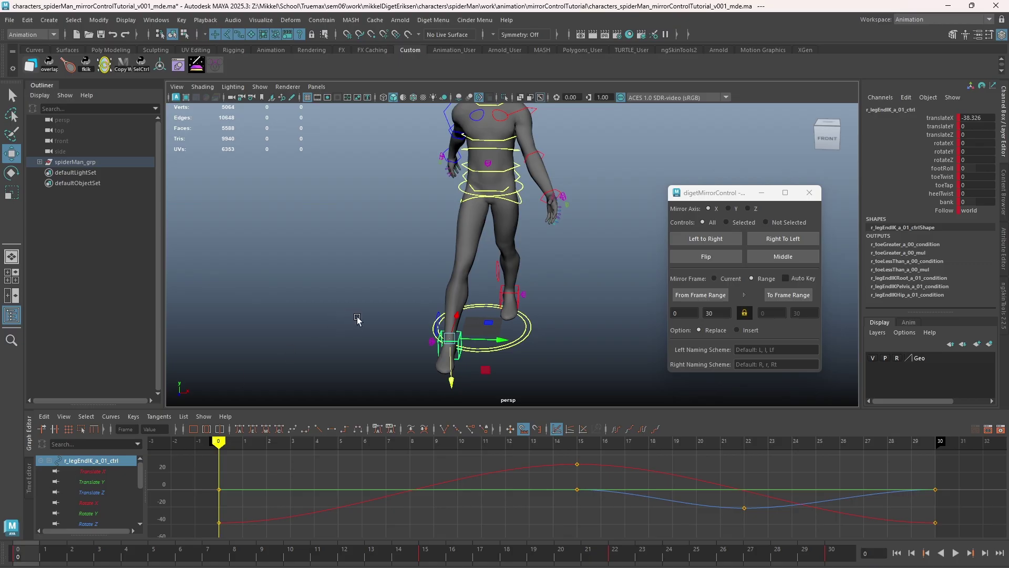
pyautogui.keyDown('alt'); pyautogui.moveTo(377, 295); pyautogui.dragTo(392, 265, button='middle'); pyautogui.keyUp('alt')
pyautogui.keyDown('alt'); pyautogui.moveTo(392, 265); pyautogui.dragTo(362, 257); pyautogui.keyUp('alt')
pyautogui.keyDown('alt'); pyautogui.moveTo(425, 274); pyautogui.dragTo(374, 270); pyautogui.keyUp('alt')
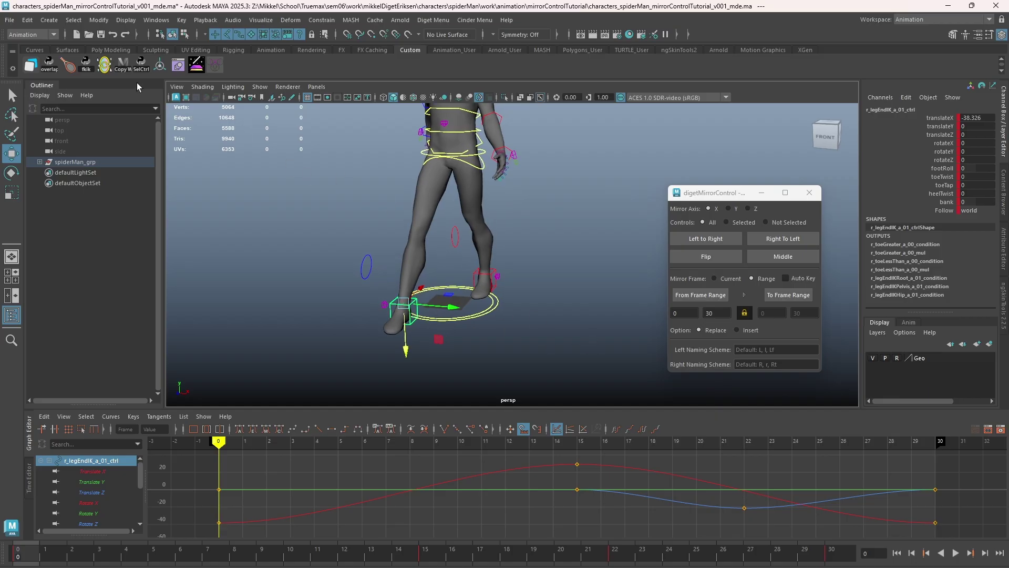
pyautogui.click(141, 63)
pyautogui.moveTo(697, 532); pyautogui.dragTo(974, 442)
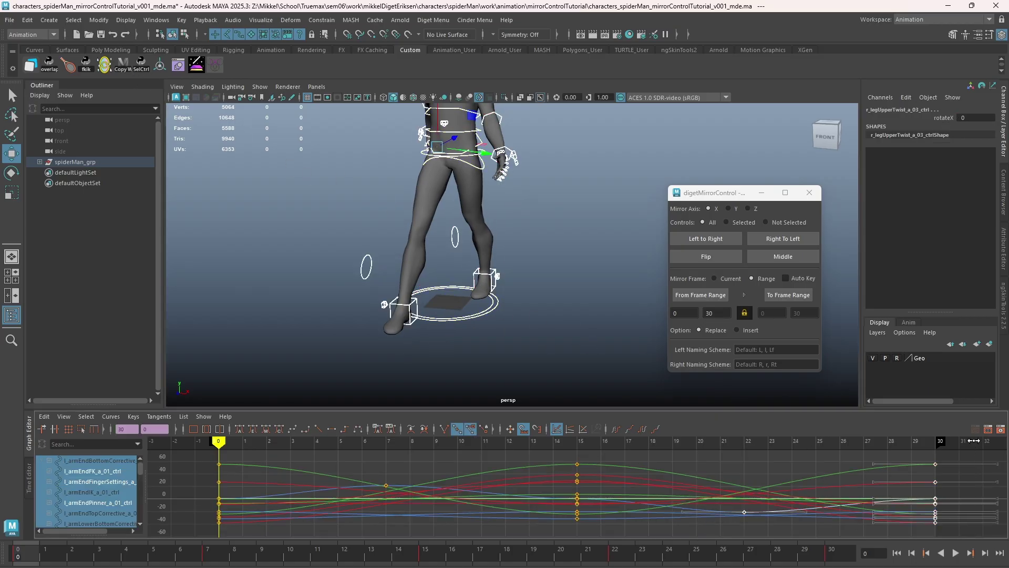
pyautogui.press('Delete')
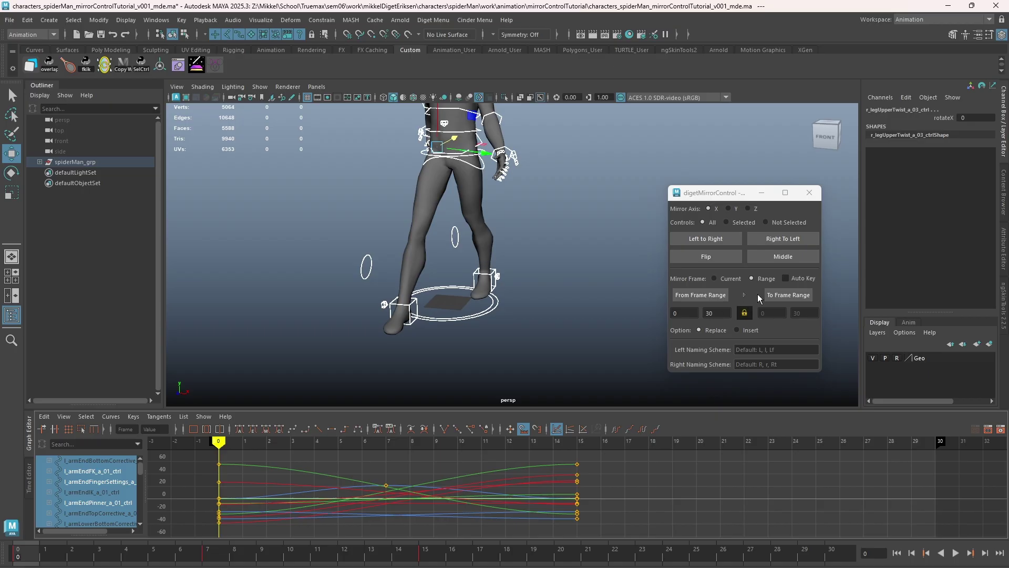
# Enable Auto Key and flip source frames 0 to 15 onto the range starting at frame 15, with the destination start unlocked
pyautogui.click(785, 278)
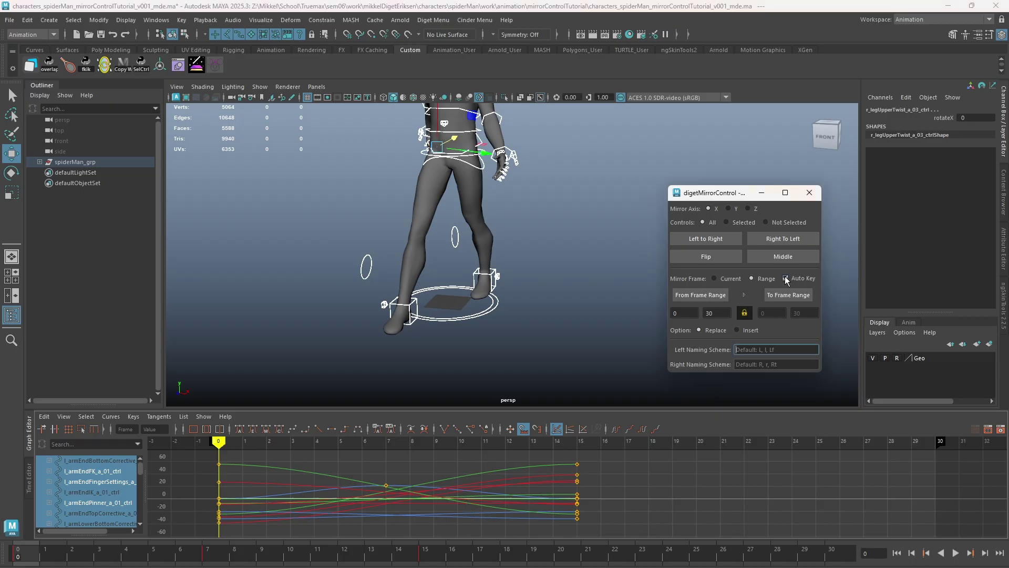
pyautogui.doubleClick(726, 314)
pyautogui.click(745, 313)
pyautogui.press('Tab')
pyautogui.write('1')
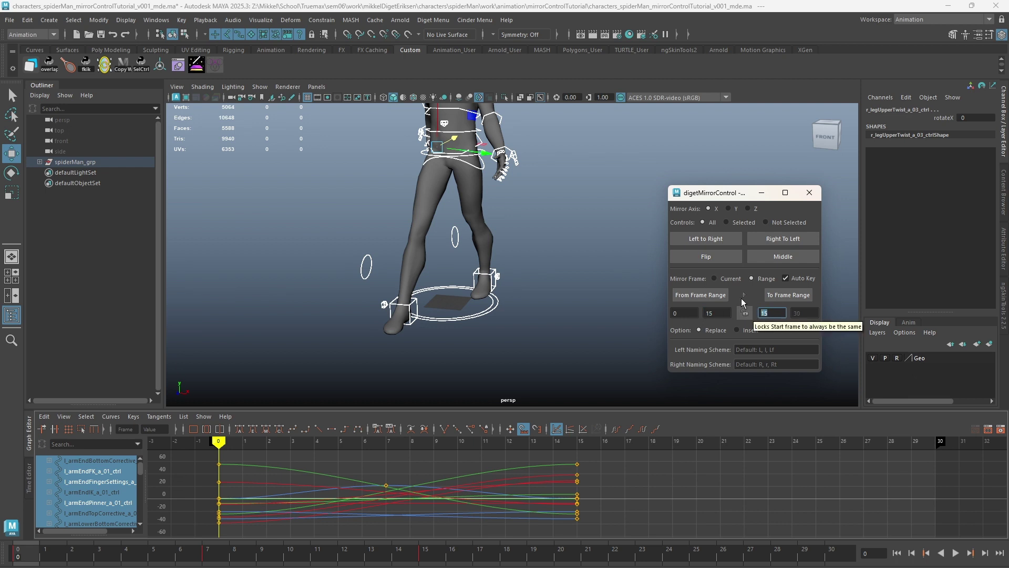
pyautogui.click(714, 257)
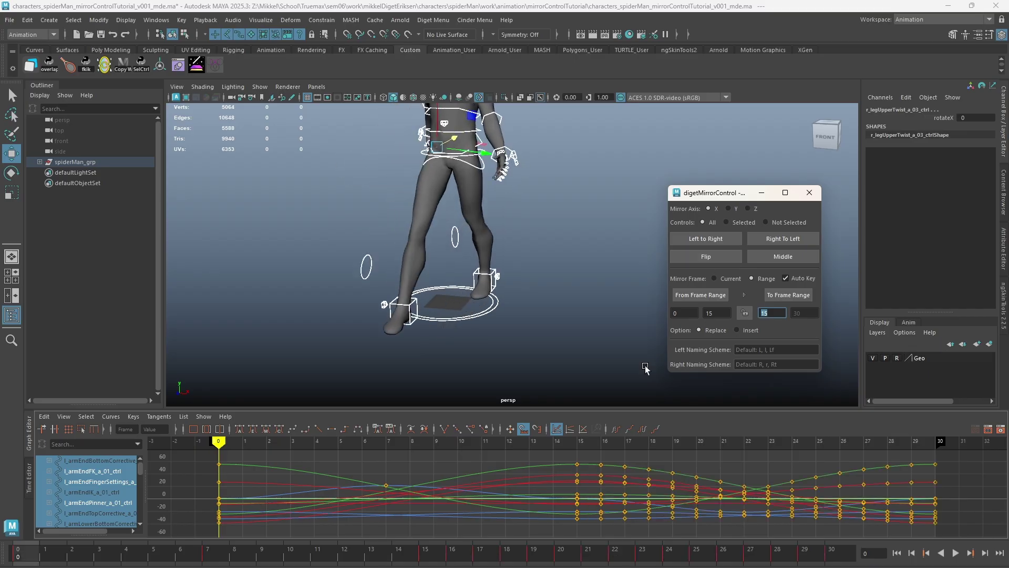
# Key the left leg IK control at frames 17, 20, 23 and 26, and flip frames 0 to 15 over them with Replace
pyautogui.moveTo(582, 443)
pyautogui.mouseDown()
pyautogui.moveTo(942, 443)
pyautogui.moveTo(387, 441)
pyautogui.moveTo(644, 436)
pyautogui.moveTo(577, 440)
pyautogui.mouseUp()
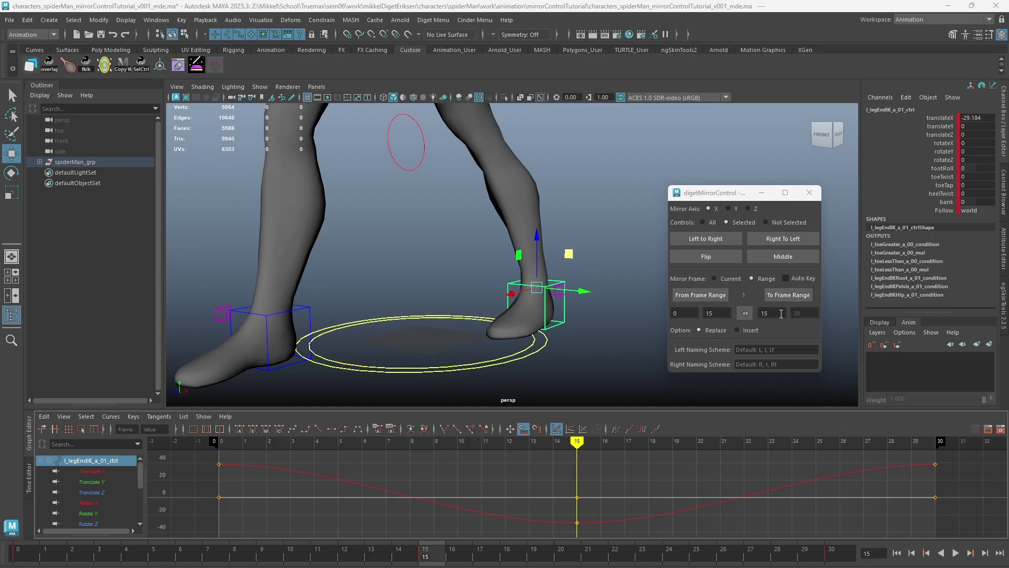
pyautogui.click(487, 561)
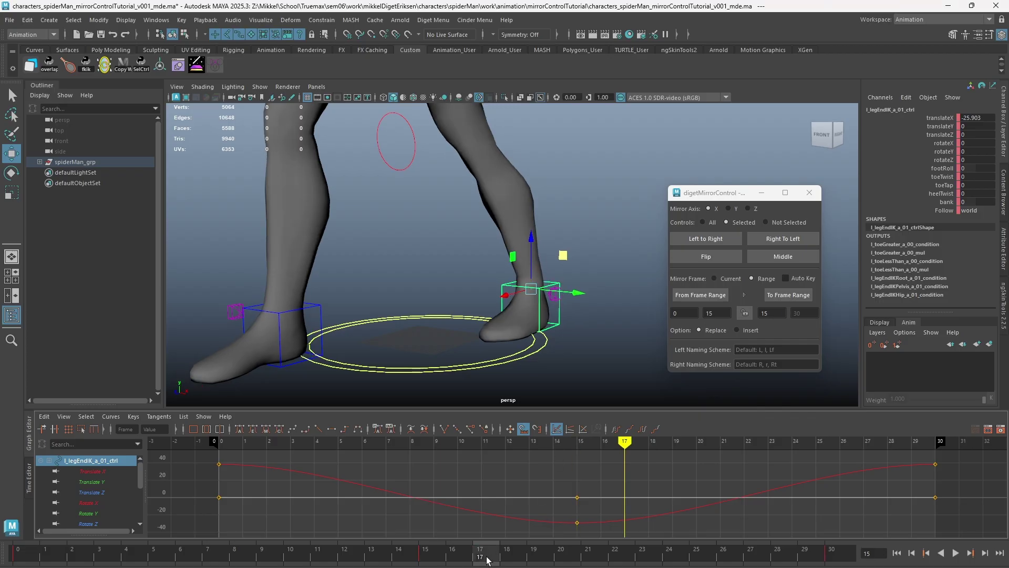
pyautogui.press('s')
pyautogui.hotkey('alt', '.')
pyautogui.hotkey('alt', '.')
pyautogui.hotkey('alt', '.')
pyautogui.press('s')
pyautogui.hotkey('alt', '.')
pyautogui.hotkey('alt', '.')
pyautogui.hotkey('alt', '.')
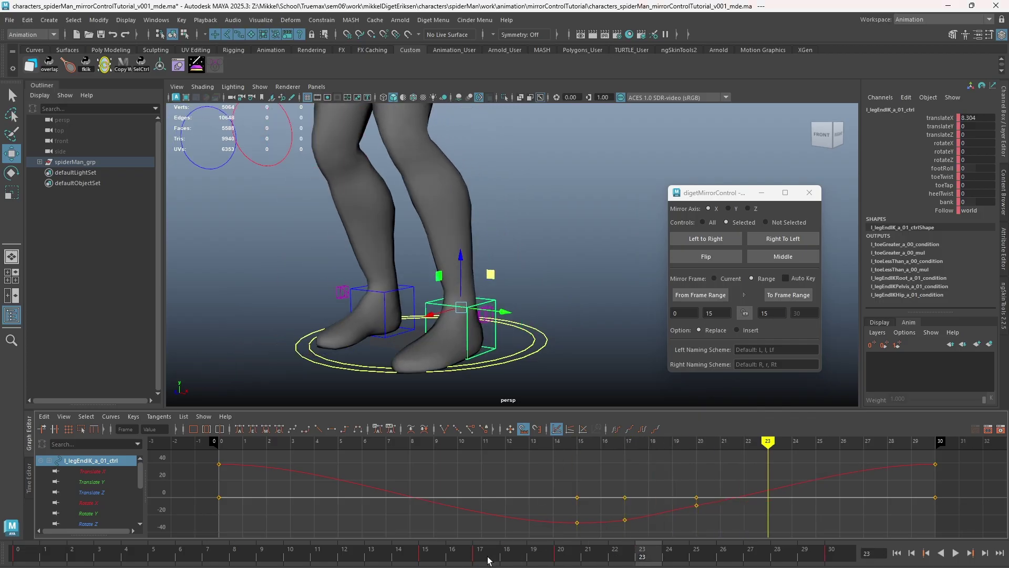
pyautogui.press('s')
pyautogui.hotkey('alt', '.')
pyautogui.hotkey('alt', '.')
pyautogui.hotkey('alt', '.')
pyautogui.press('s')
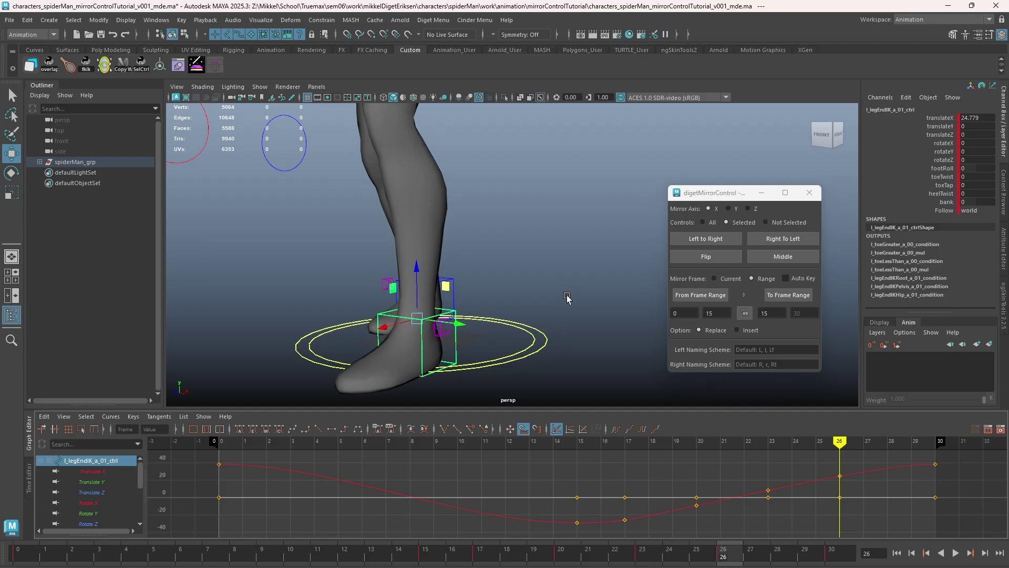
pyautogui.click(708, 256)
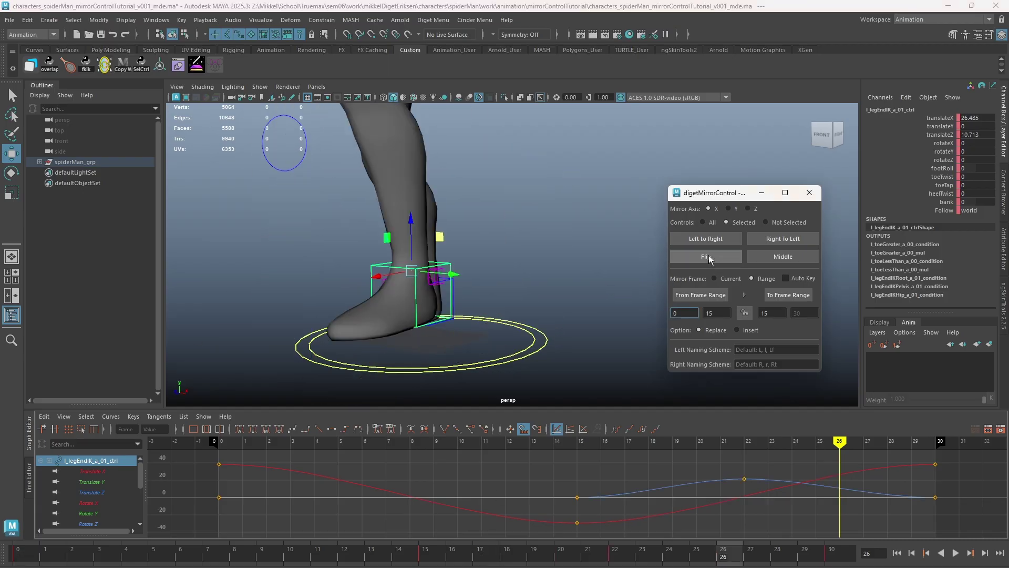
# Set additional keys on the left leg IK control at frames 18, 21 and 25
pyautogui.click(634, 443)
pyautogui.moveTo(634, 443)
pyautogui.mouseDown()
pyautogui.moveTo(902, 443)
pyautogui.moveTo(583, 446)
pyautogui.moveTo(738, 443)
pyautogui.moveTo(658, 448)
pyautogui.mouseUp()
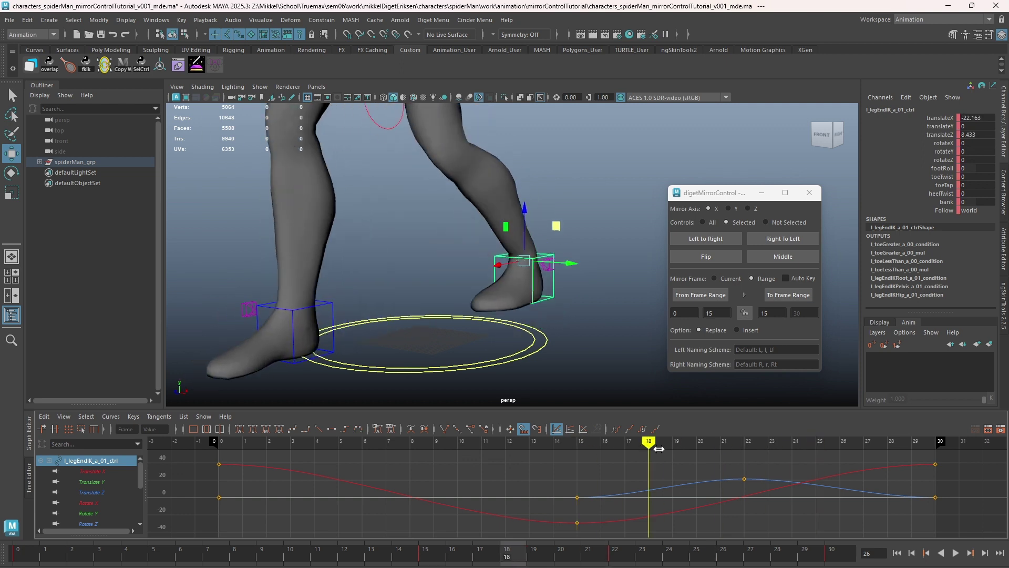
pyautogui.press('s')
pyautogui.hotkey('alt', '.')
pyautogui.hotkey('alt', '.')
pyautogui.hotkey('alt', '.')
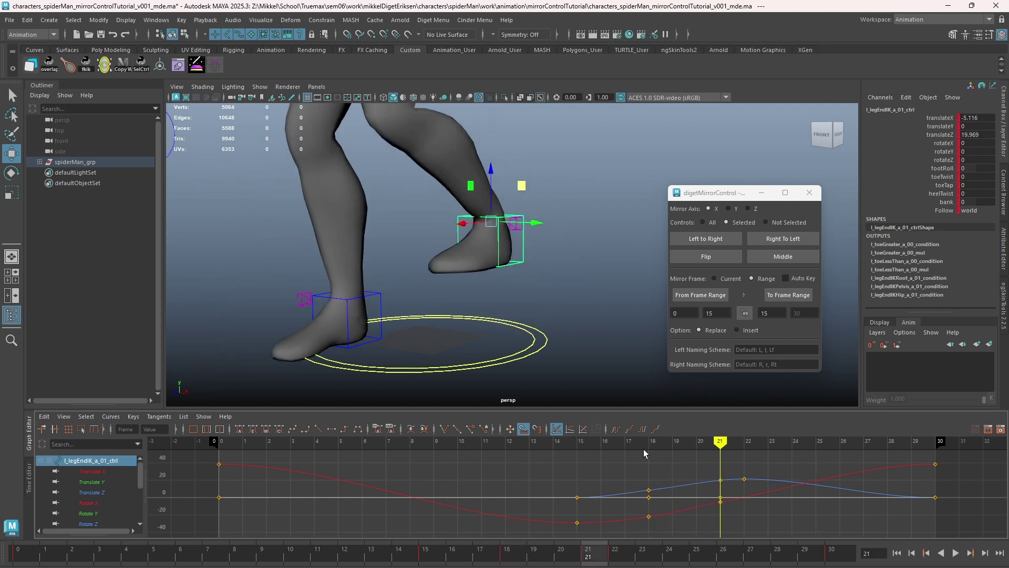
pyautogui.press('s')
pyautogui.hotkey('alt', '.')
pyautogui.hotkey('alt', '.')
pyautogui.hotkey('alt', '.')
pyautogui.hotkey('alt', '.')
pyautogui.press('s')
# Raise the left leg IK control's keys at frames 18, 21 and 25 by about 42 units, and return to frame 15
pyautogui.moveTo(626, 461); pyautogui.dragTo(861, 455)
pyautogui.moveTo(754, 506); pyautogui.dragTo(758, 468, button='middle')
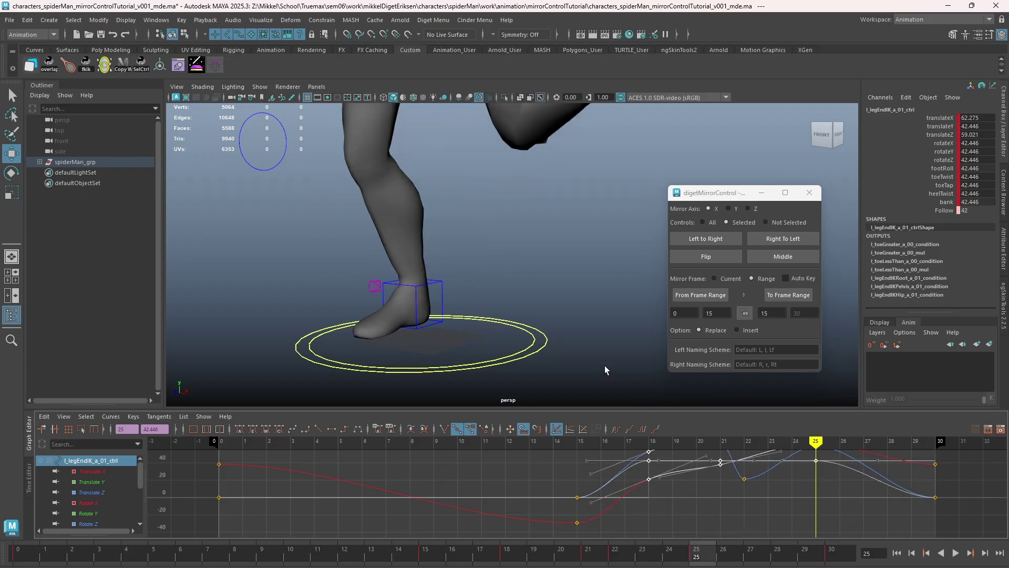
pyautogui.scroll(-4, 475, 258)
pyautogui.keyDown('alt'); pyautogui.moveTo(475, 258); pyautogui.dragTo(498, 293, button='middle'); pyautogui.keyUp('alt')
pyautogui.scroll(1, 462, 322)
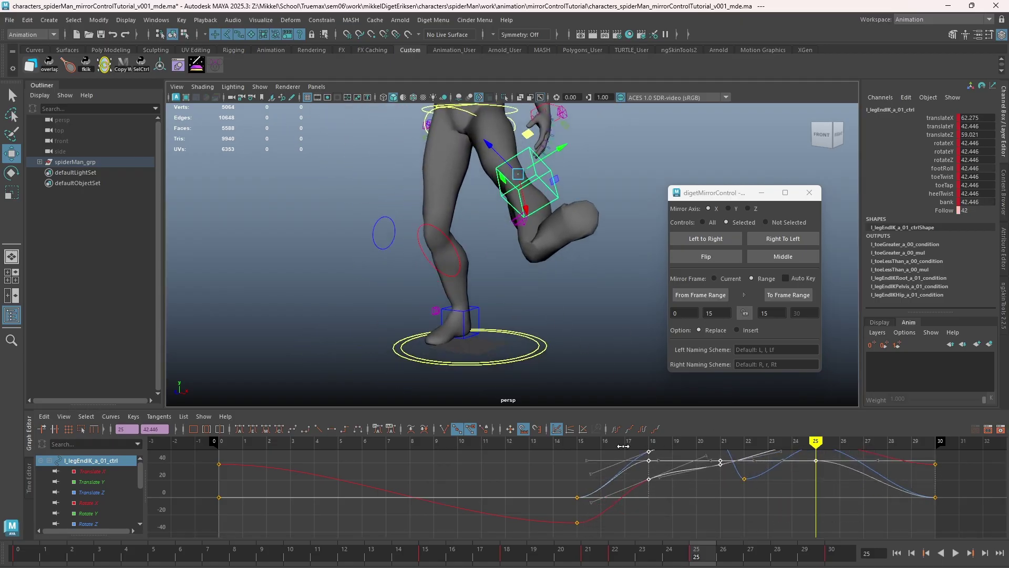
pyautogui.click(569, 474)
pyautogui.click(580, 444)
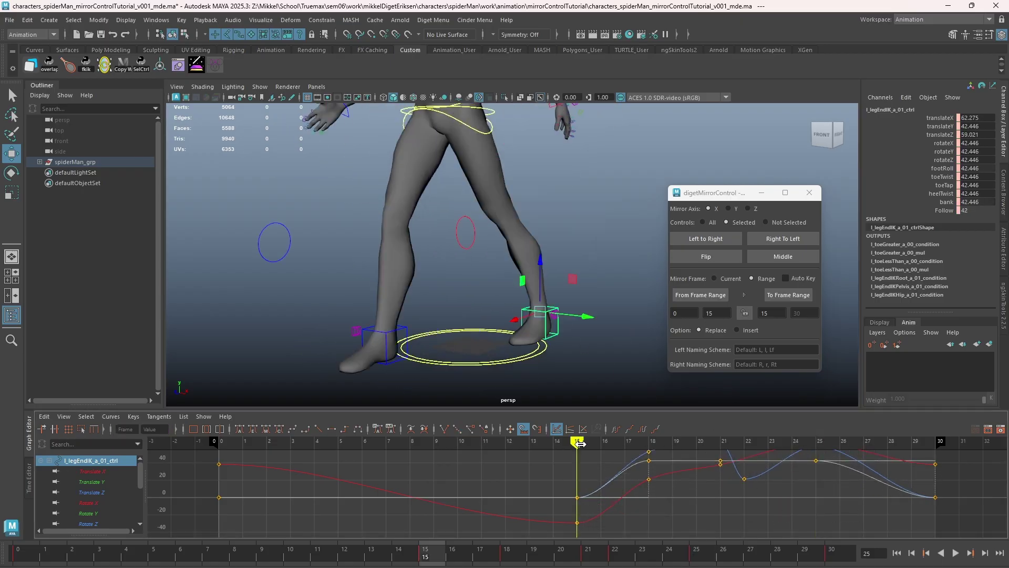
# Switch the range option to Insert and flip frames 0 to 15 onto the destination starting at frame 15
pyautogui.click(748, 332)
pyautogui.keyDown('alt'); pyautogui.keyDown('shift'); pyautogui.moveTo(698, 473); pyautogui.dragTo(699, 499, button='right'); pyautogui.keyUp('shift'); pyautogui.keyUp('alt')
pyautogui.keyDown('alt'); pyautogui.moveTo(723, 471); pyautogui.dragTo(671, 493, button='middle'); pyautogui.keyUp('alt')
pyautogui.keyDown('alt'); pyautogui.keyDown('shift'); pyautogui.moveTo(671, 492); pyautogui.dragTo(681, 463, button='right'); pyautogui.keyUp('shift'); pyautogui.keyUp('alt')
pyautogui.click(716, 260)
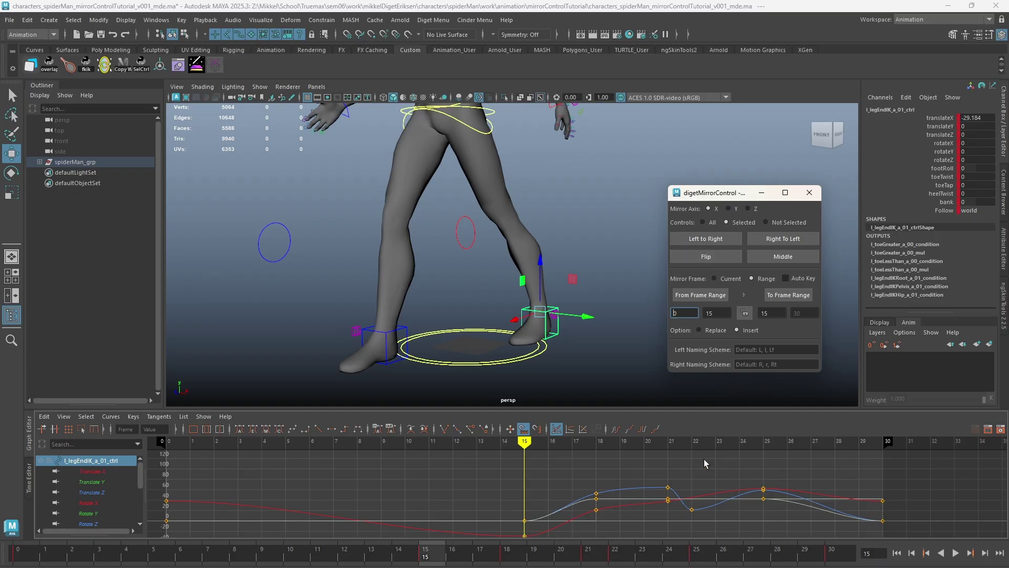
# Delete the Translate Z key at frame 22, flip frames 0 to 15 again with Insert, and check frame 22
pyautogui.moveTo(676, 477); pyautogui.dragTo(701, 526)
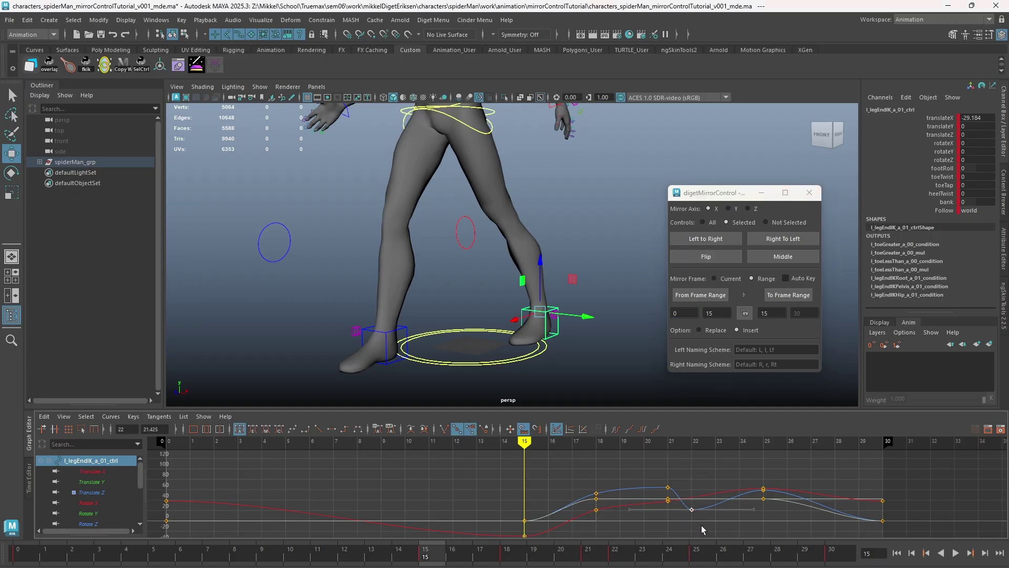
pyautogui.press('Delete')
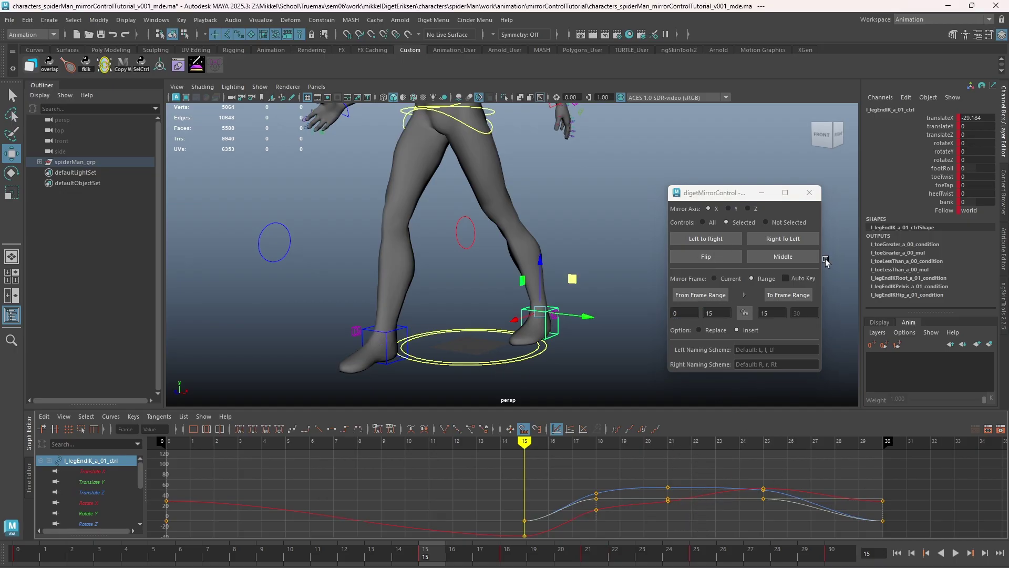
pyautogui.click(723, 257)
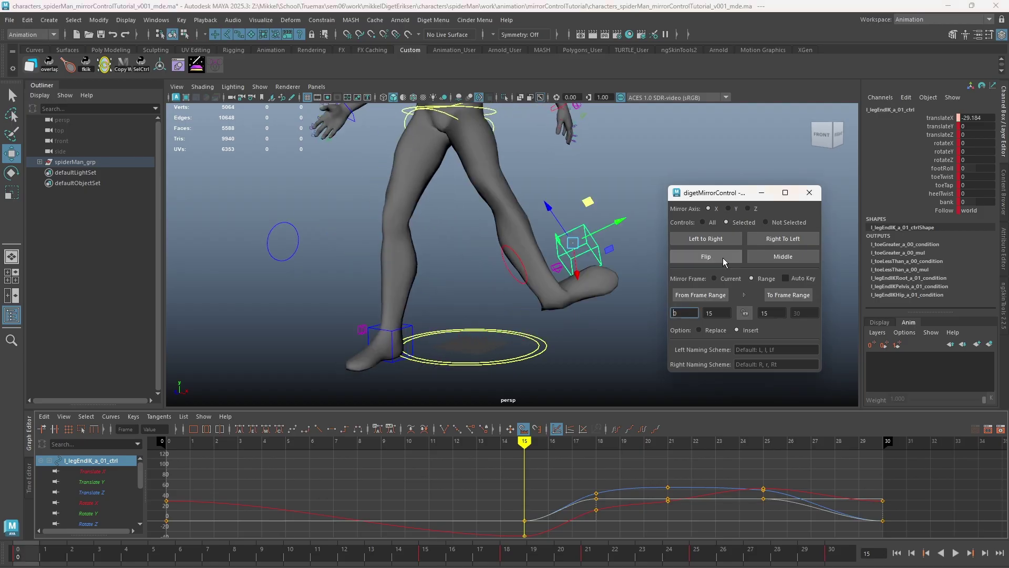
pyautogui.click(692, 442)
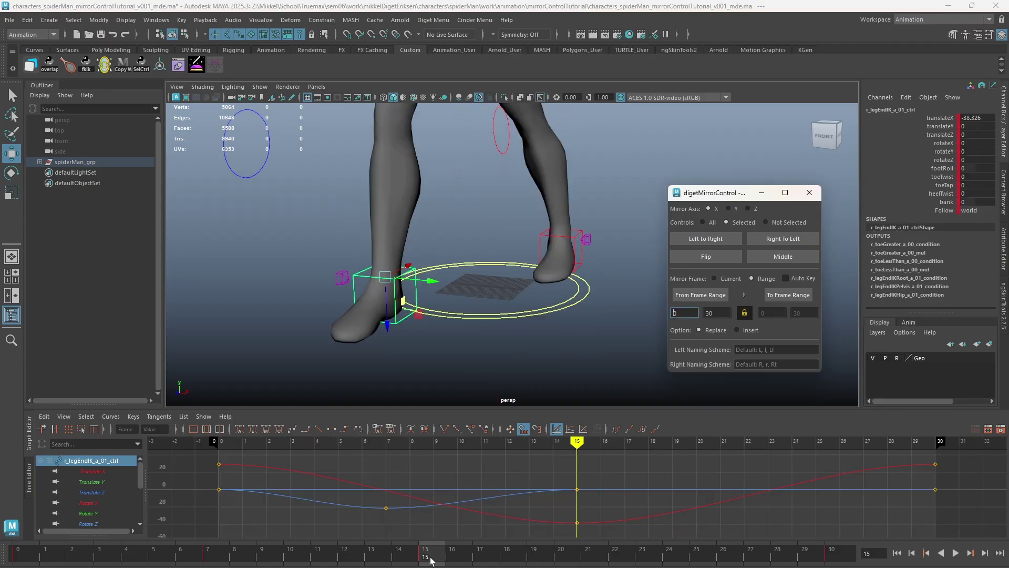
# Clear the second half of the left leg IK control's animation by deleting its keys at frames 22 and 30
pyautogui.keyDown('alt'); pyautogui.moveTo(461, 287); pyautogui.dragTo(613, 232); pyautogui.keyUp('alt')
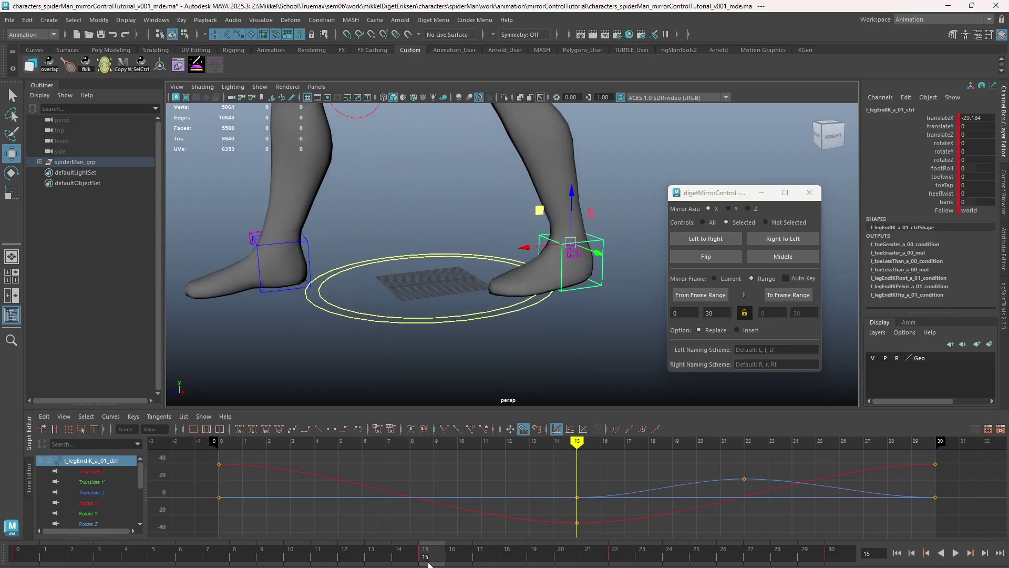
pyautogui.moveTo(427, 556); pyautogui.dragTo(634, 545)
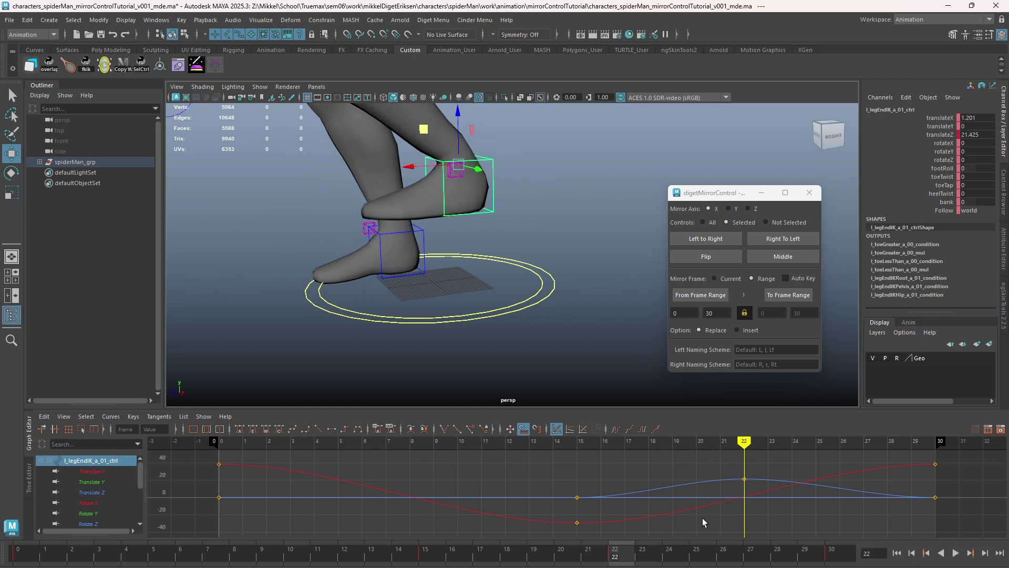
pyautogui.moveTo(703, 519); pyautogui.dragTo(804, 459)
pyautogui.press('Delete')
pyautogui.moveTo(922, 512); pyautogui.dragTo(946, 453)
pyautogui.press('Delete')
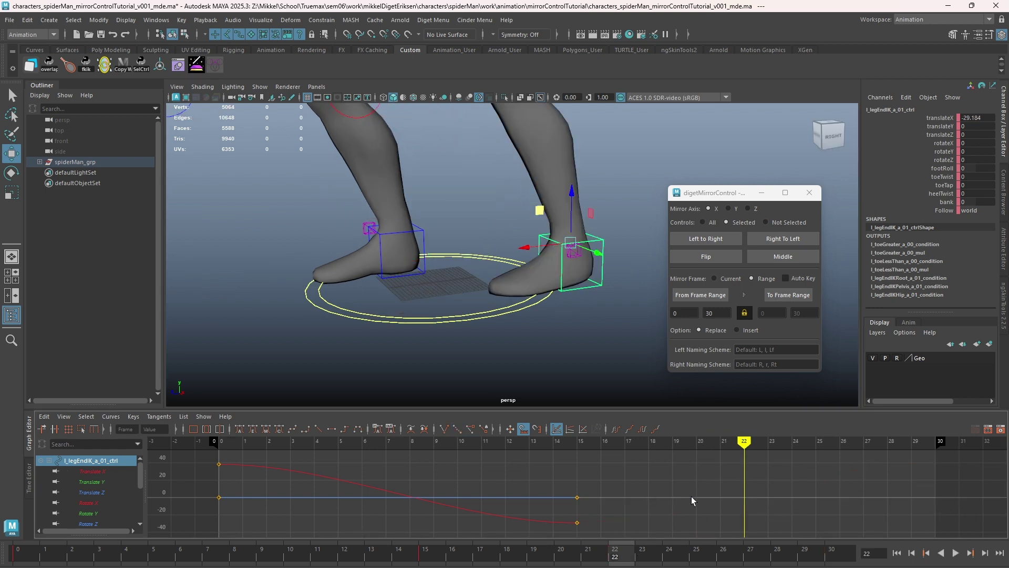
# At frame 18, move the left leg IK control back and down to about -52 in X and -30 in Z, and key it
pyautogui.moveTo(591, 444); pyautogui.dragTo(651, 444)
pyautogui.keyDown('alt'); pyautogui.moveTo(559, 379); pyautogui.dragTo(461, 309); pyautogui.keyUp('alt')
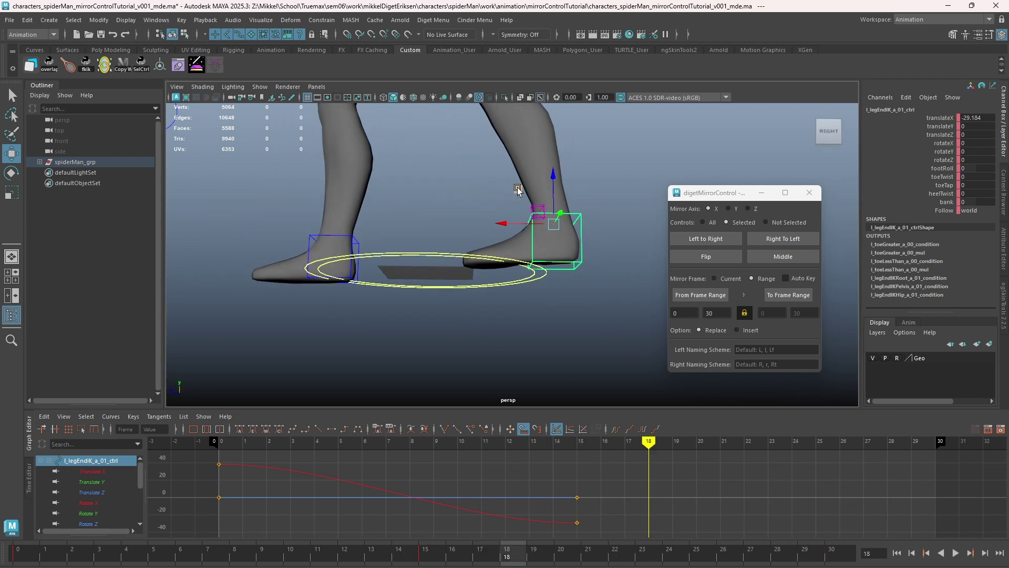
pyautogui.moveTo(517, 190); pyautogui.dragTo(613, 298)
pyautogui.press('s')
pyautogui.hotkey('alt', 'v')
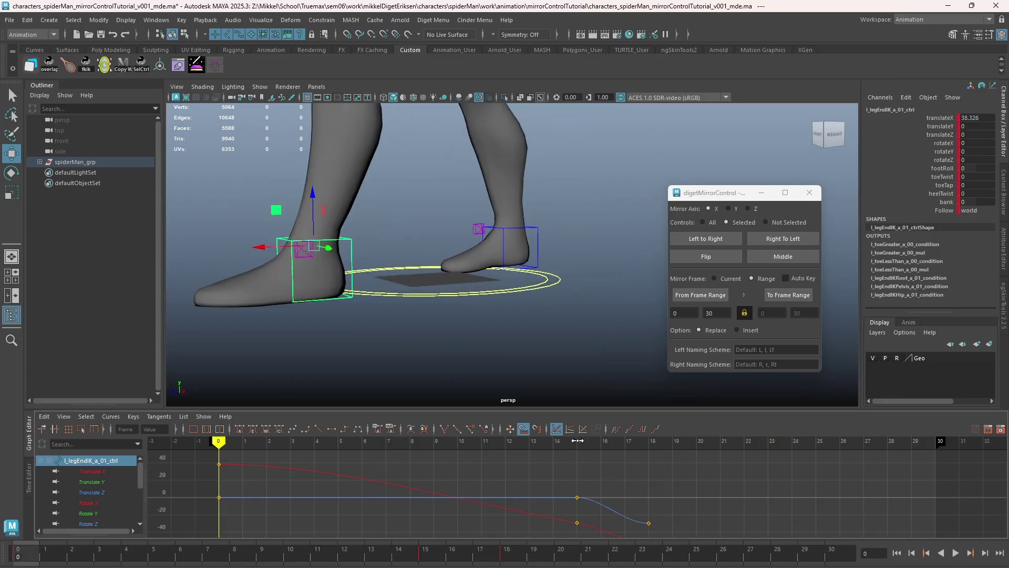
pyautogui.hotkey('alt', 'v')
# Using Insert, flip source frames 0 to 15 onto an unlocked destination starting at frame 15, and scrub to frame 22
pyautogui.click(738, 331)
pyautogui.press('Tab')
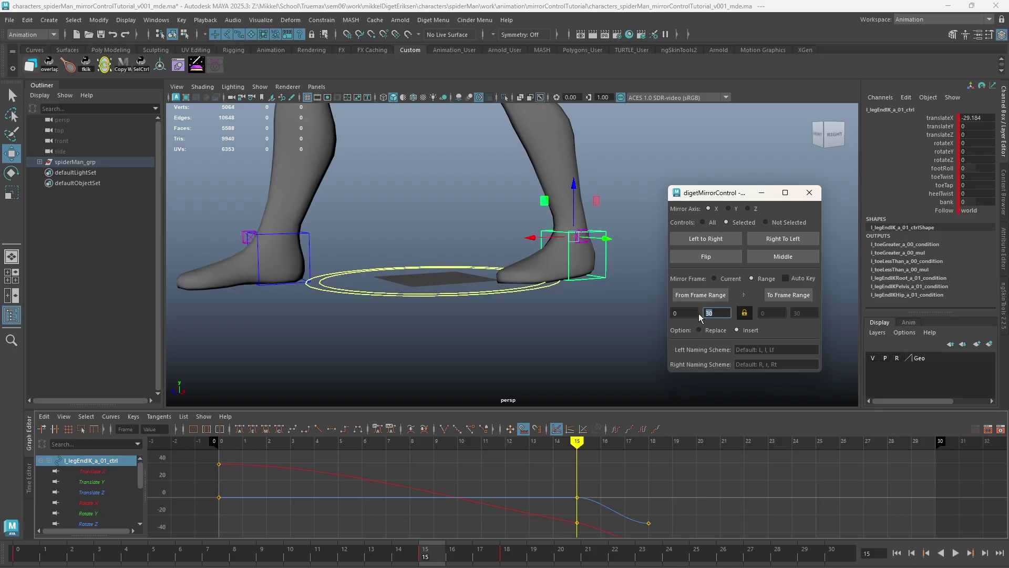
pyautogui.click(744, 314)
pyautogui.click(760, 313)
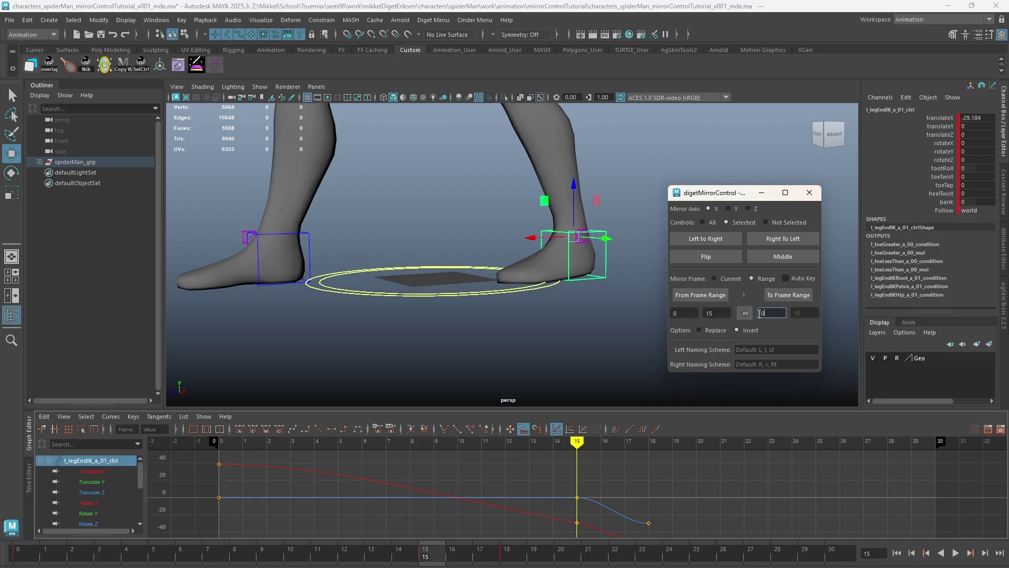
pyautogui.click(710, 257)
pyautogui.keyDown('alt'); pyautogui.keyDown('shift'); pyautogui.moveTo(527, 488); pyautogui.dragTo(488, 489, button='right'); pyautogui.keyUp('shift'); pyautogui.keyUp('alt')
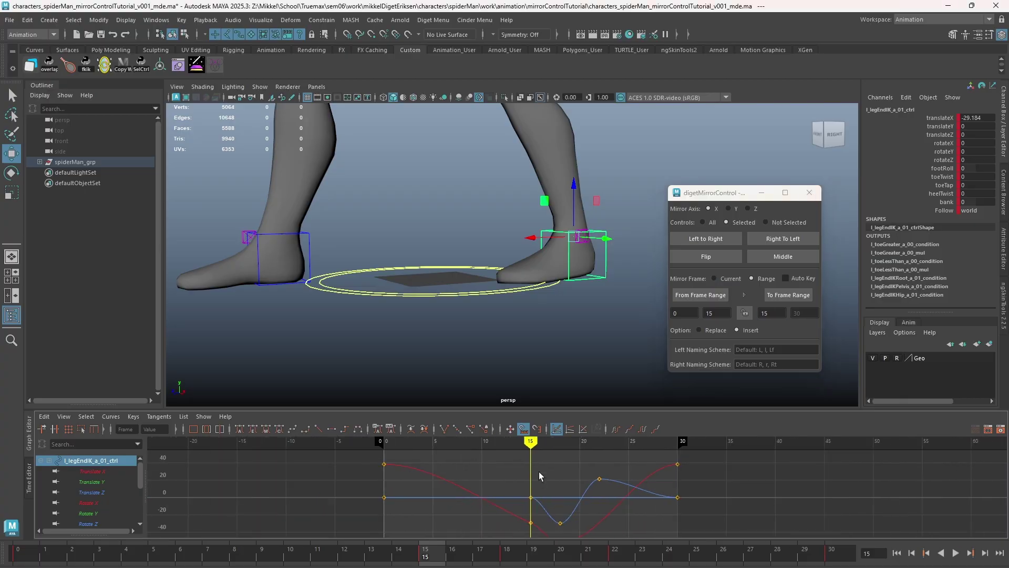
pyautogui.moveTo(536, 464)
pyautogui.keyDown('alt'); pyautogui.keyDown('shift'); pyautogui.mouseDown(button='right')
pyautogui.moveTo(526, 486)
pyautogui.moveTo(552, 470)
pyautogui.mouseUp(button='right'); pyautogui.keyUp('shift'); pyautogui.keyUp('alt')
pyautogui.keyDown('alt'); pyautogui.moveTo(577, 459); pyautogui.dragTo(545, 469, button='middle'); pyautogui.keyUp('alt')
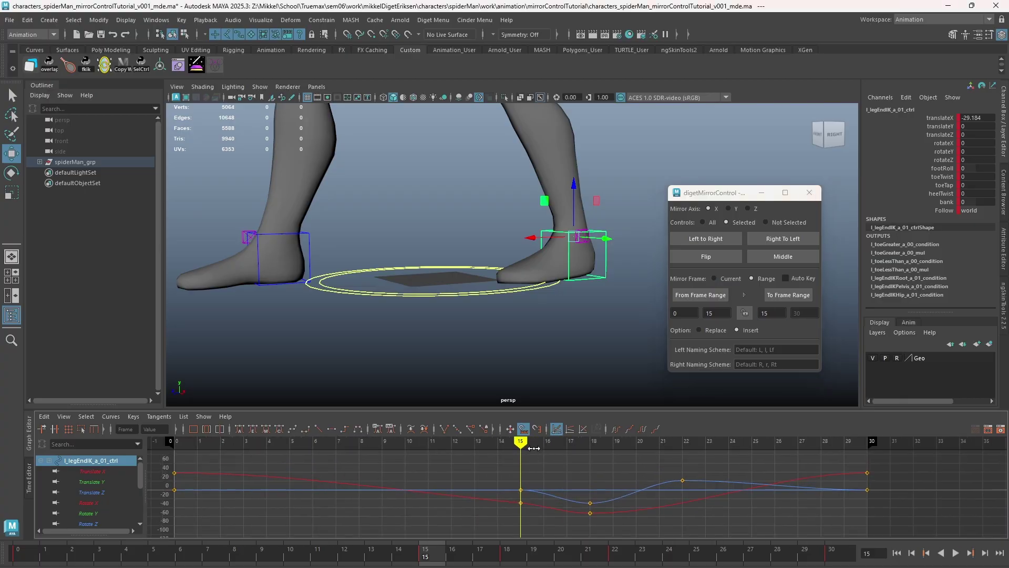
pyautogui.moveTo(521, 451)
pyautogui.mouseDown()
pyautogui.moveTo(637, 444)
pyautogui.moveTo(587, 456)
pyautogui.moveTo(679, 439)
pyautogui.mouseUp()
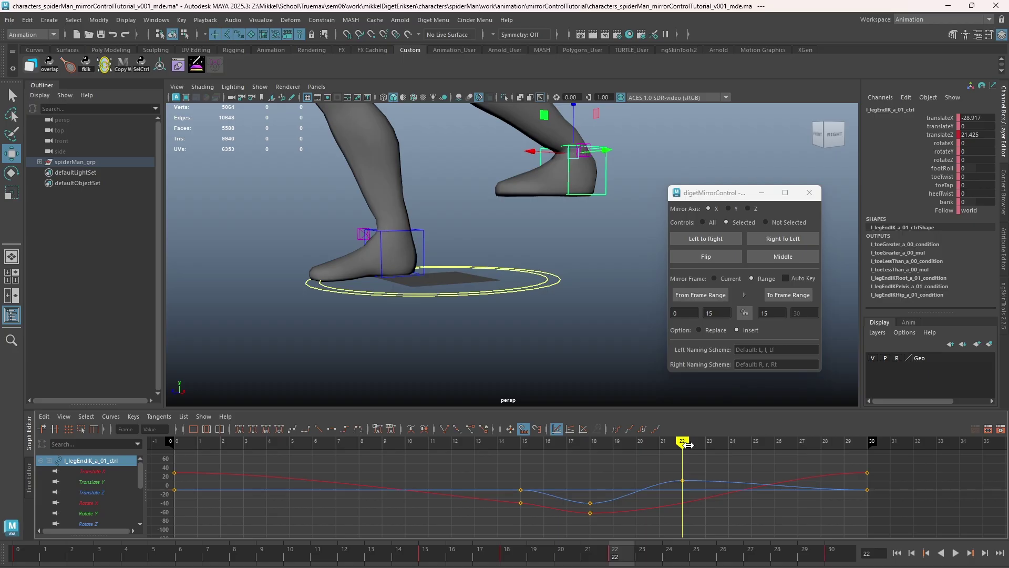
# Delete the Translate Z key at frame 22 and move the frame 18 keys to frame 22
pyautogui.moveTo(699, 529); pyautogui.dragTo(700, 529)
pyautogui.press('Delete')
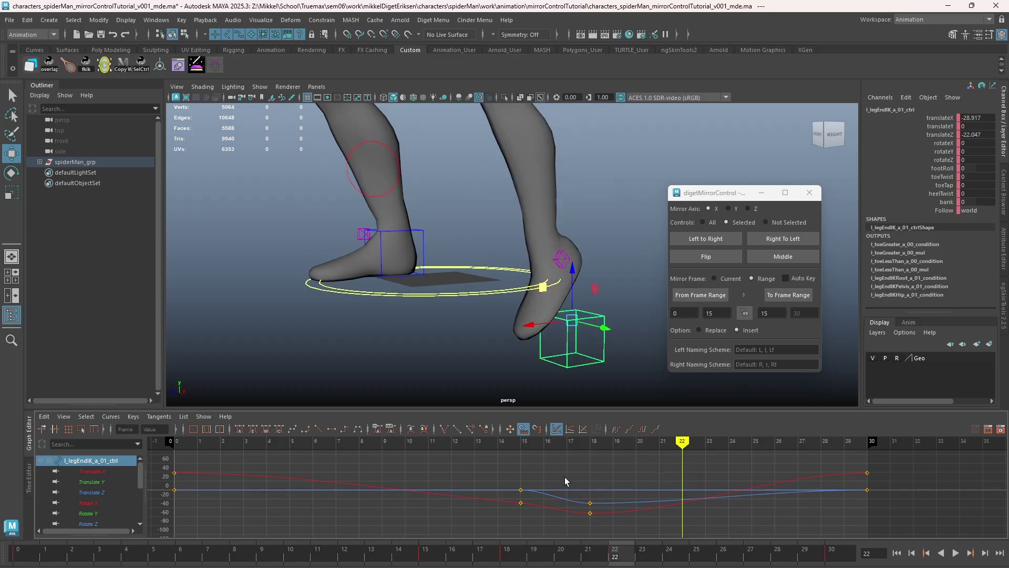
pyautogui.moveTo(565, 477); pyautogui.dragTo(610, 527)
pyautogui.keyDown('shift'); pyautogui.moveTo(585, 472); pyautogui.dragTo(658, 473, button='middle'); pyautogui.keyUp('shift')
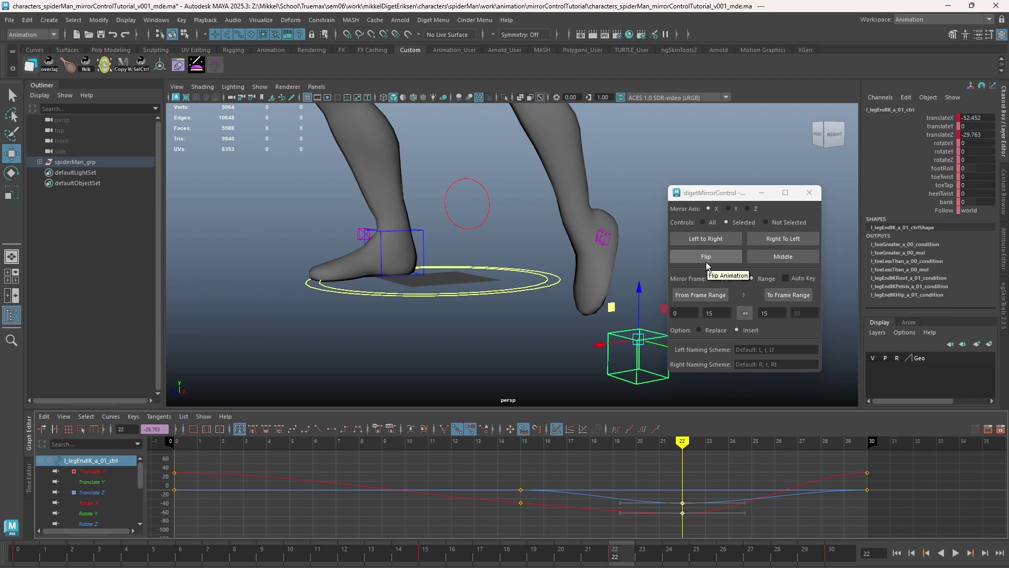
pyautogui.click(660, 463)
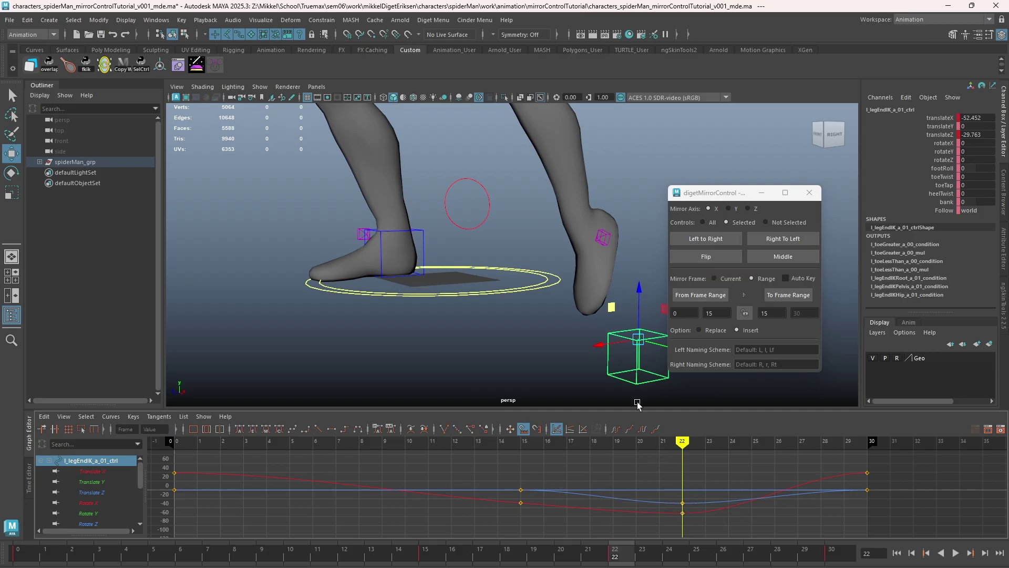
# Examine the right leg IK control's Translate Z key and pose at frame 7
pyautogui.click(420, 242)
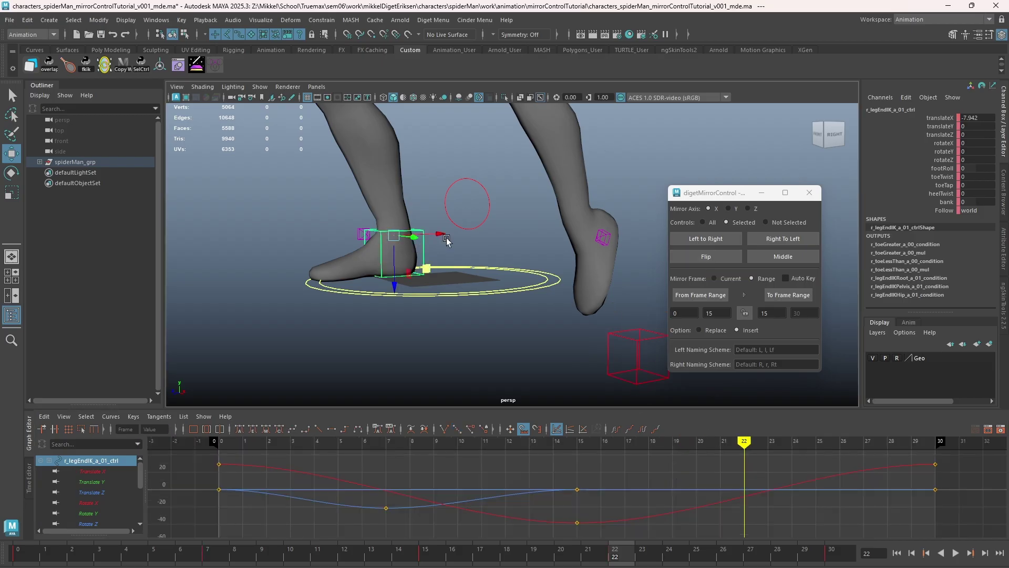
pyautogui.moveTo(349, 485); pyautogui.dragTo(411, 537)
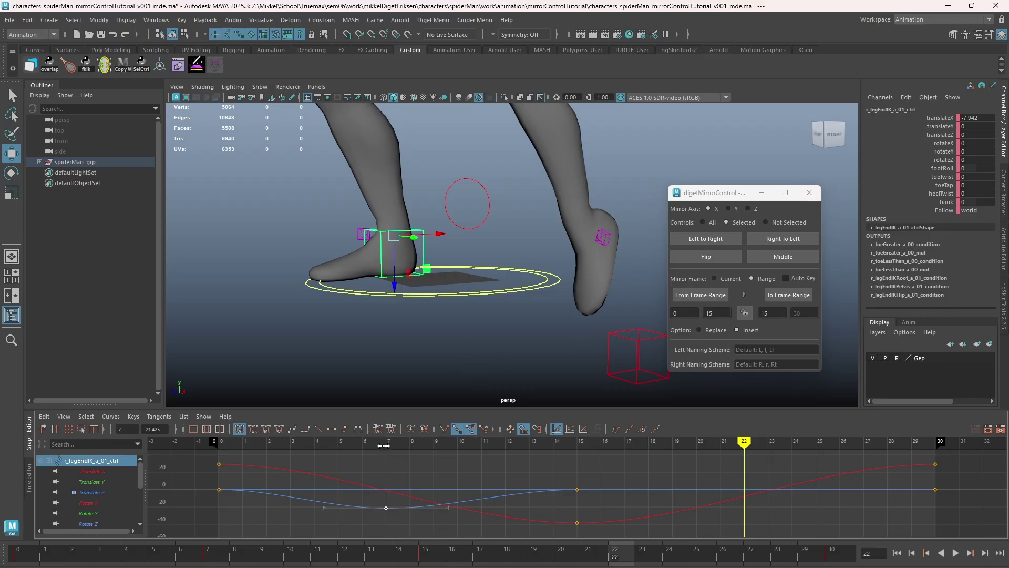
pyautogui.click(385, 442)
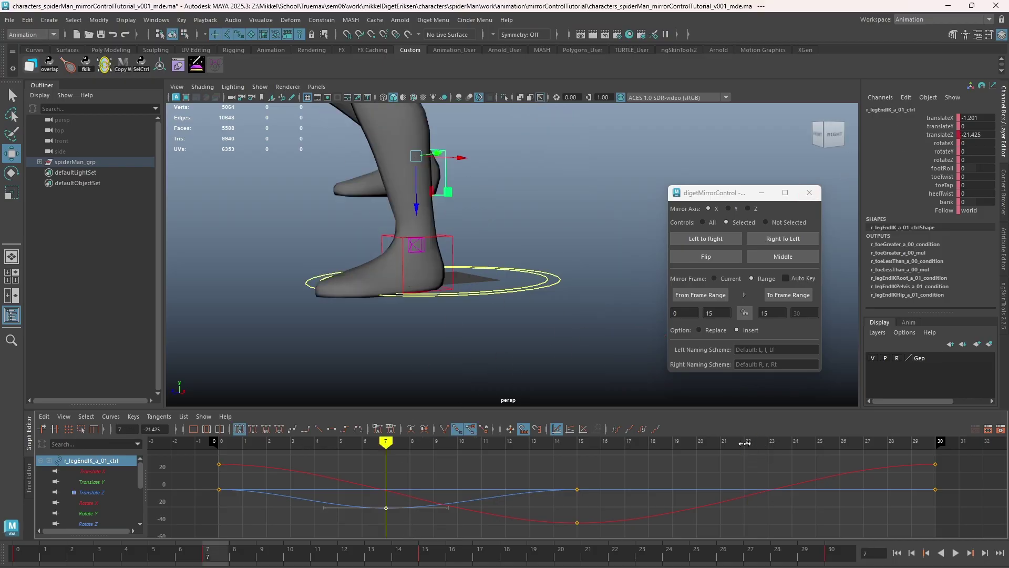
# Return to frame 22, reselect the left leg IK control, and flip frames 0 to 15 onto frame 15 onward with Insert
pyautogui.click(744, 442)
pyautogui.click(624, 351)
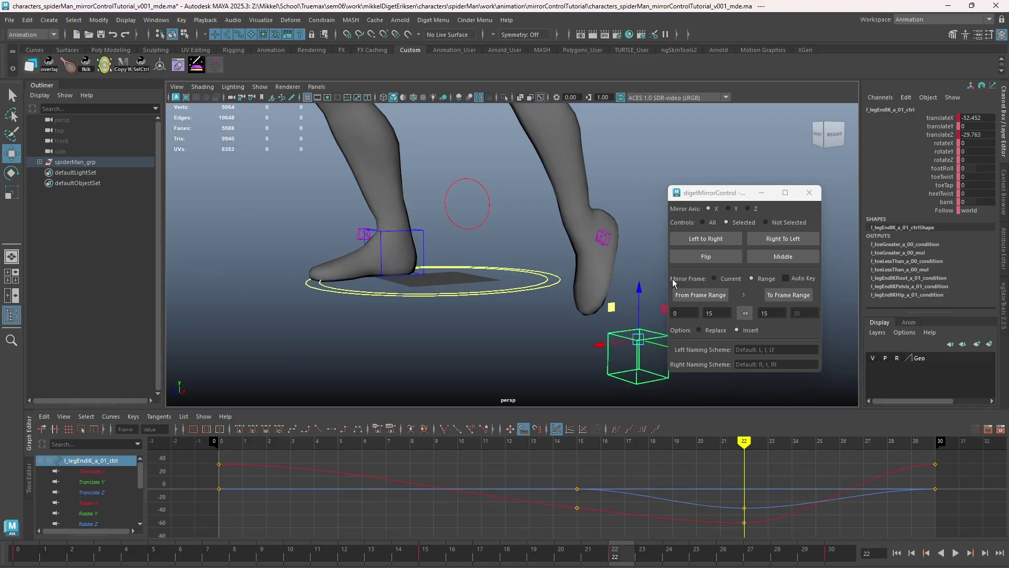
pyautogui.click(710, 258)
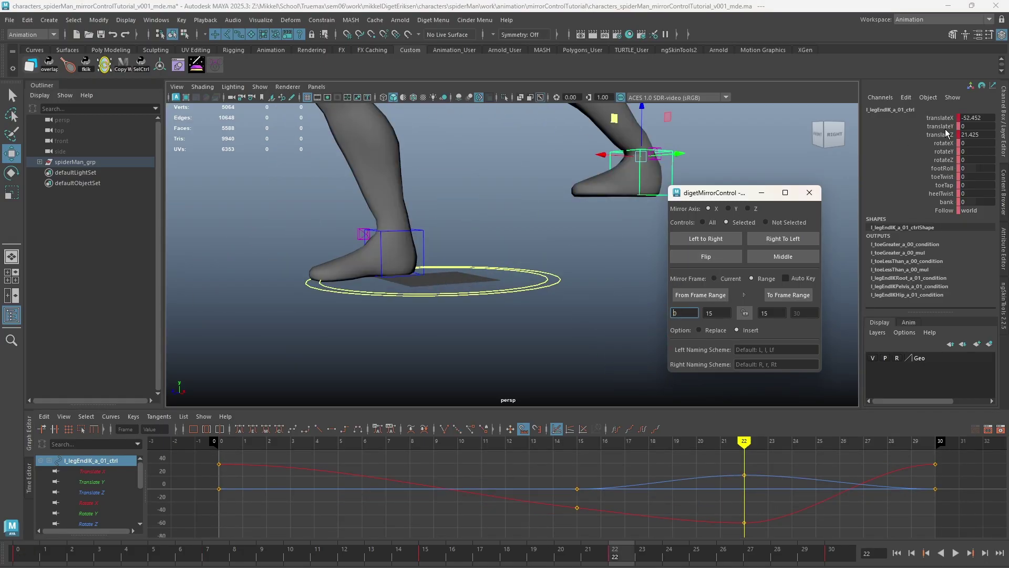
# Try moving the left leg IK control's Translate X key at frame 22, and undo the move
pyautogui.moveTo(717, 500); pyautogui.dragTo(756, 533)
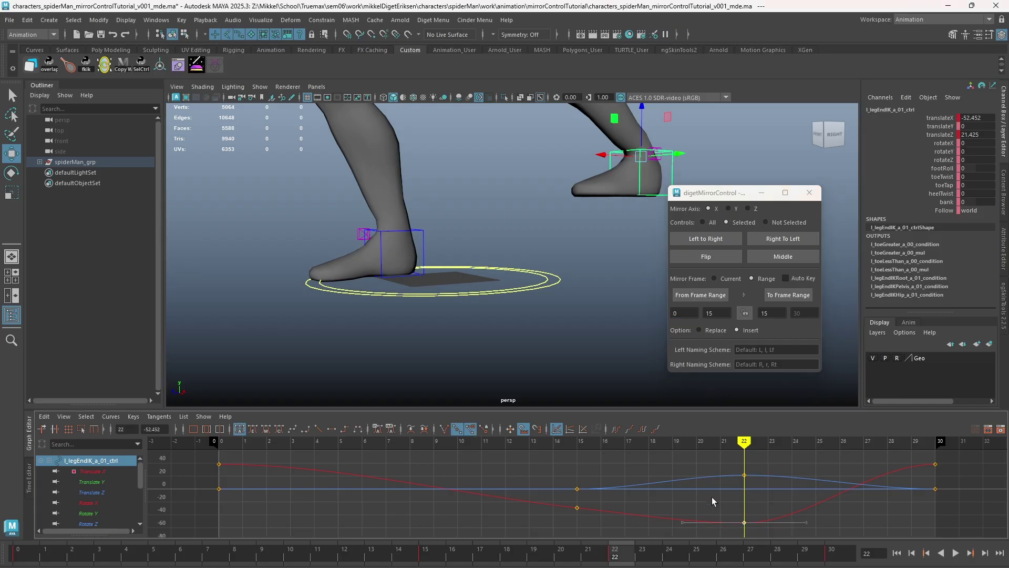
pyautogui.keyDown('shift'); pyautogui.moveTo(713, 499); pyautogui.dragTo(703, 493, button='middle'); pyautogui.keyUp('shift')
pyautogui.hotkey('ctrl', 'z')
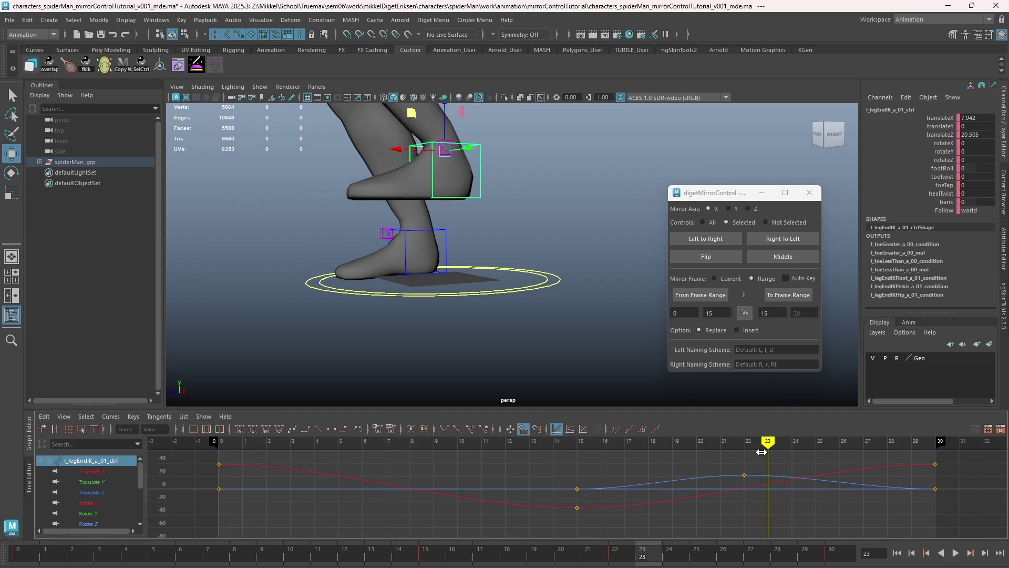
# Create an animation layer from the selected left leg IK control and make that layer active
pyautogui.click(907, 323)
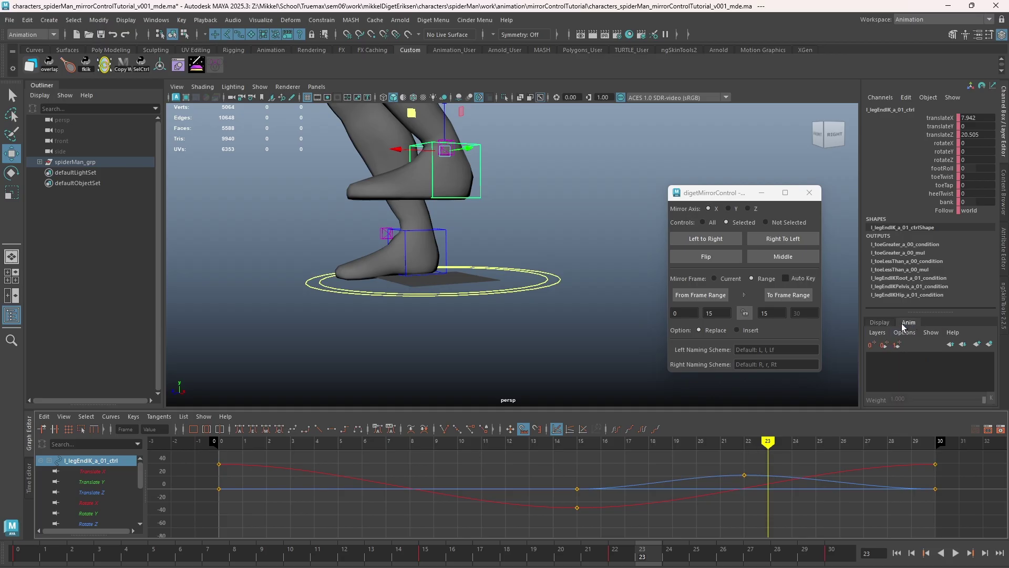
pyautogui.keyDown('alt'); pyautogui.moveTo(479, 256); pyautogui.dragTo(568, 267); pyautogui.keyUp('alt')
pyautogui.keyDown('alt'); pyautogui.moveTo(477, 248); pyautogui.dragTo(419, 220, button='middle'); pyautogui.keyUp('alt')
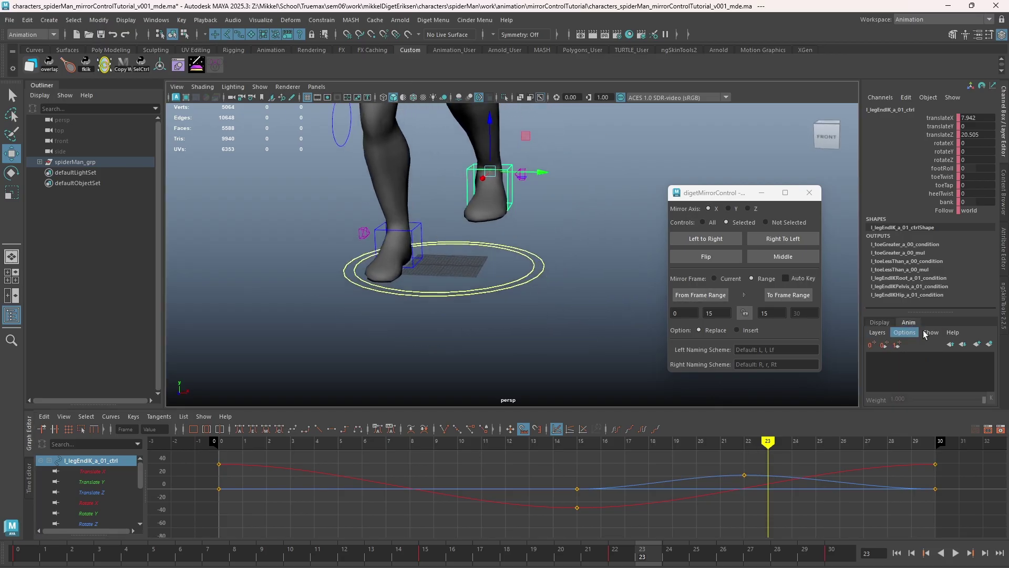
pyautogui.click(992, 345)
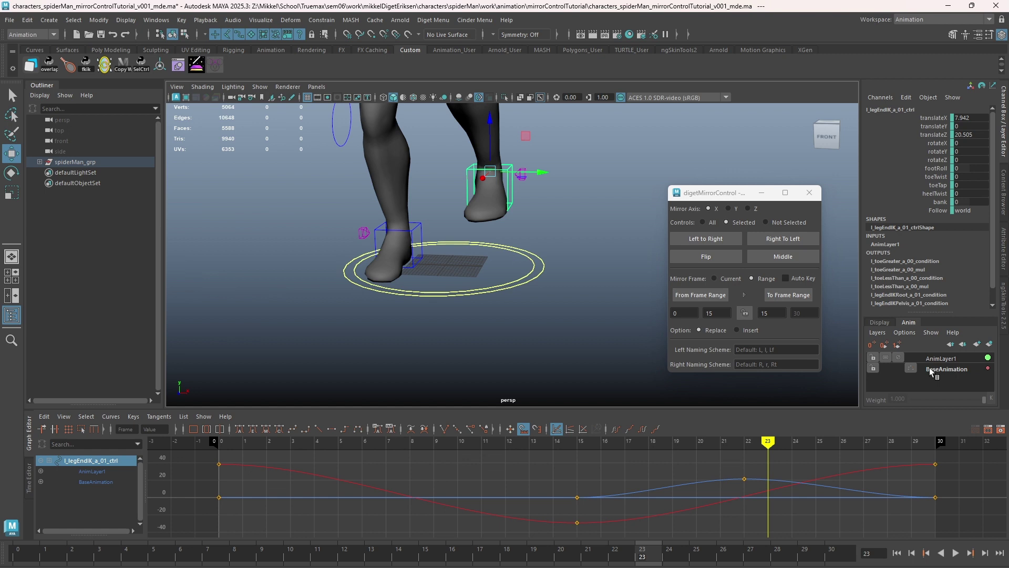
pyautogui.click(938, 359)
# Animate the left leg IK control on the layer, shifted sideways about 33.7 at frame 0 and raised about 28.9 at frame 9
pyautogui.keyDown('alt'); pyautogui.moveTo(493, 259); pyautogui.dragTo(518, 239); pyautogui.keyUp('alt')
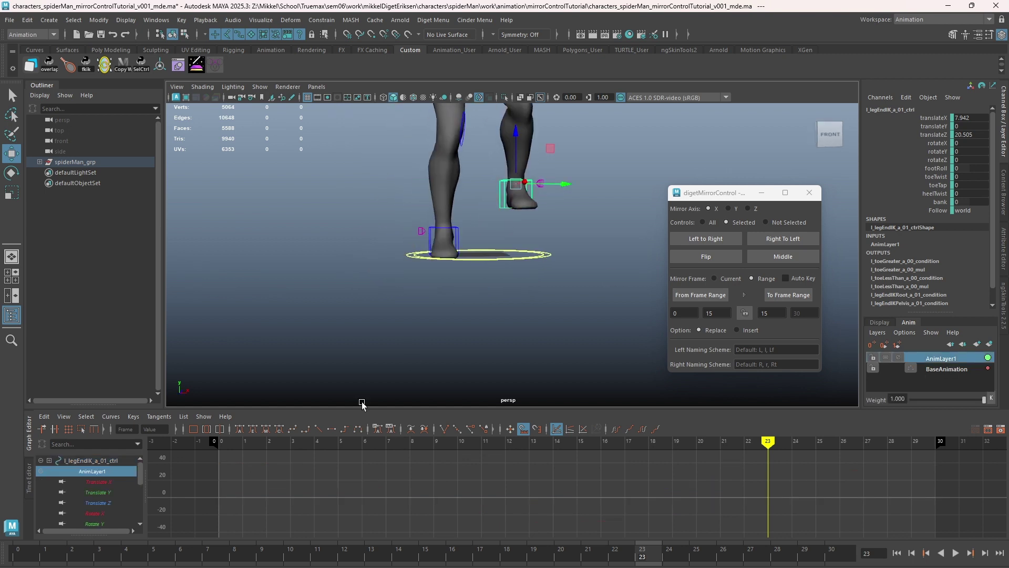
pyautogui.click(218, 443)
pyautogui.press('s')
pyautogui.keyDown('alt'); pyautogui.moveTo(455, 277); pyautogui.dragTo(424, 301, button='middle'); pyautogui.keyUp('alt')
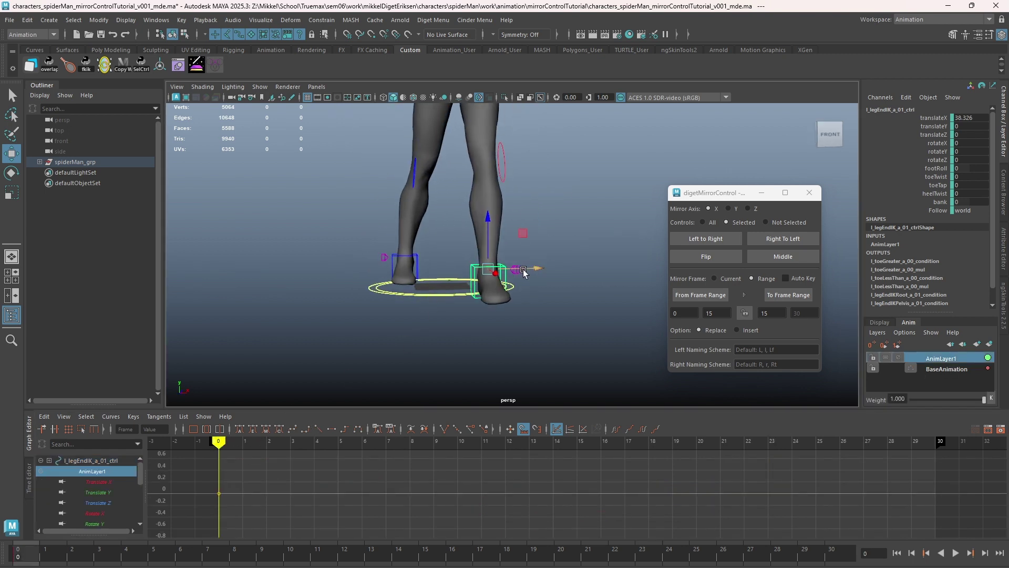
pyautogui.moveTo(527, 268); pyautogui.dragTo(609, 268)
pyautogui.moveTo(118, 555); pyautogui.dragTo(21, 558)
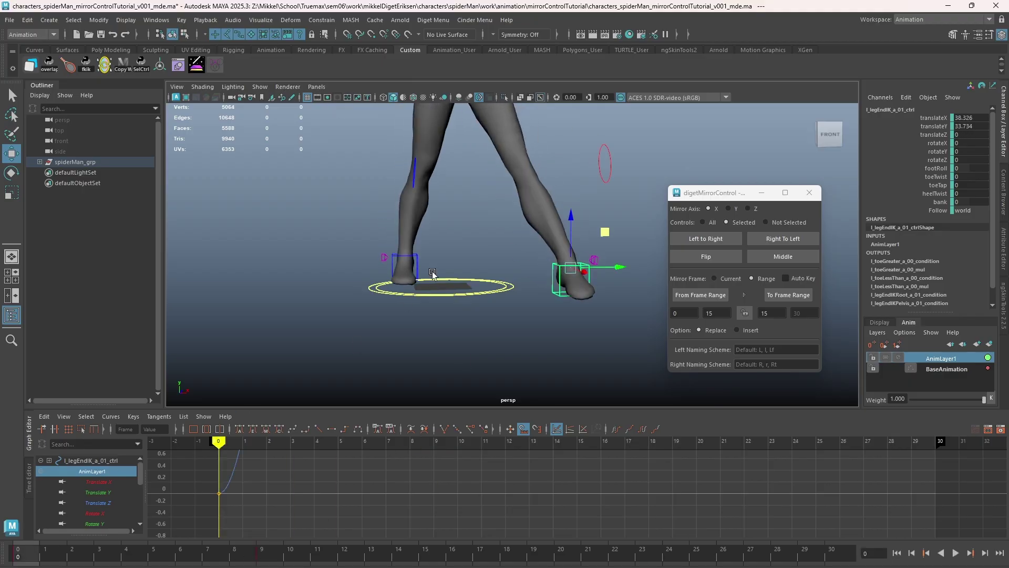
pyautogui.hotkey('alt', 'v')
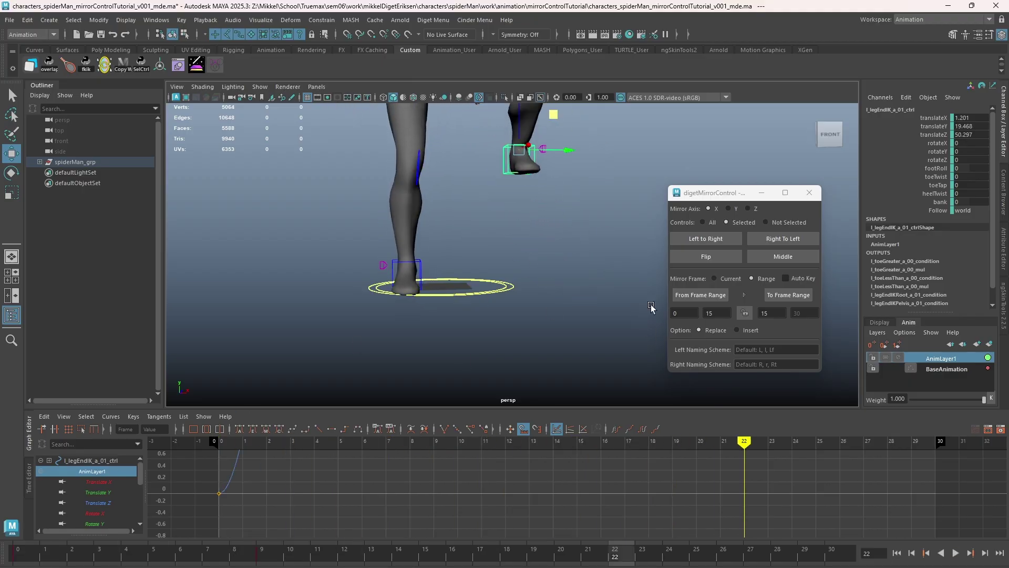
# Flip the left leg IK control over frames 0 to 30 with the destination range locked, and play back the animation
pyautogui.click(701, 295)
pyautogui.click(744, 313)
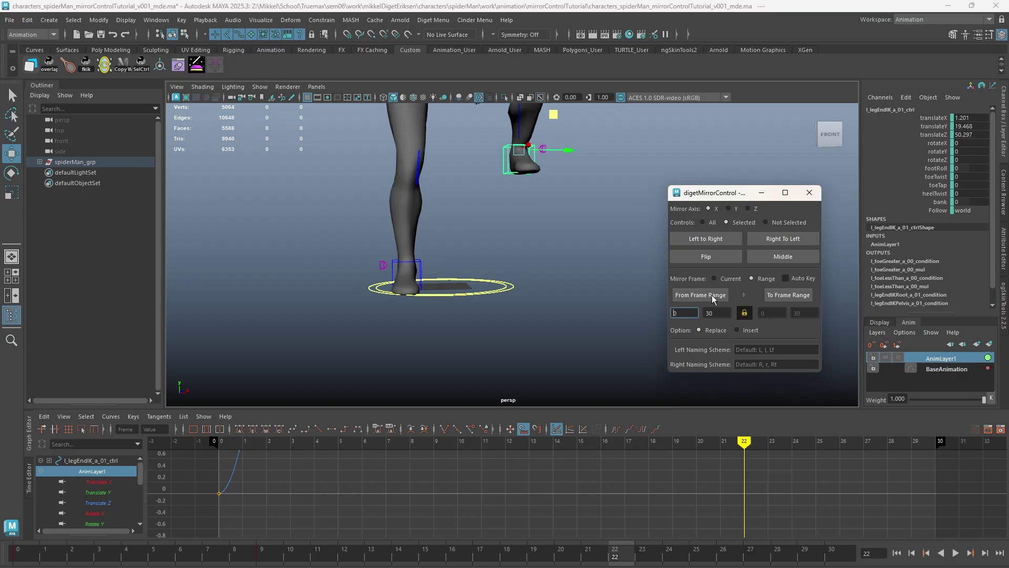
pyautogui.click(706, 257)
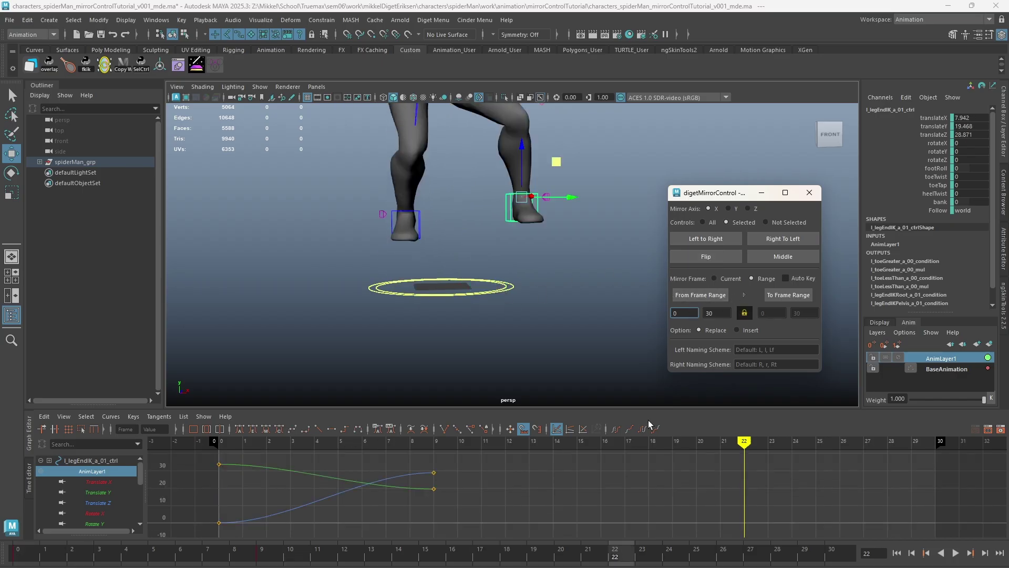
pyautogui.hotkey('alt', 'v')
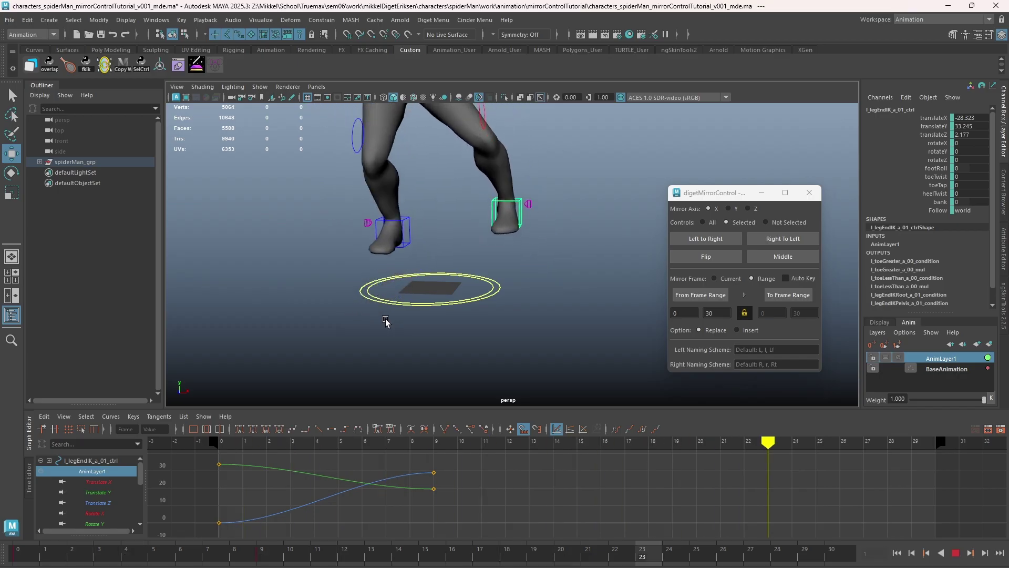
pyautogui.hotkey('alt', 'v')
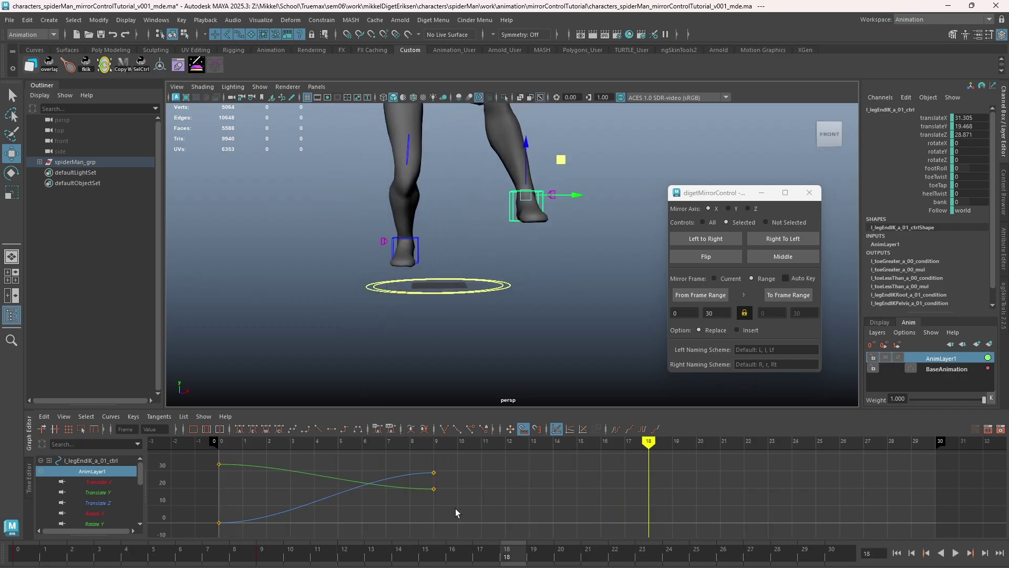
# Delete the animation layer AnimLayer1 and play back the remaining base animation
pyautogui.moveTo(455, 509); pyautogui.dragTo(402, 458)
pyautogui.click(940, 359)
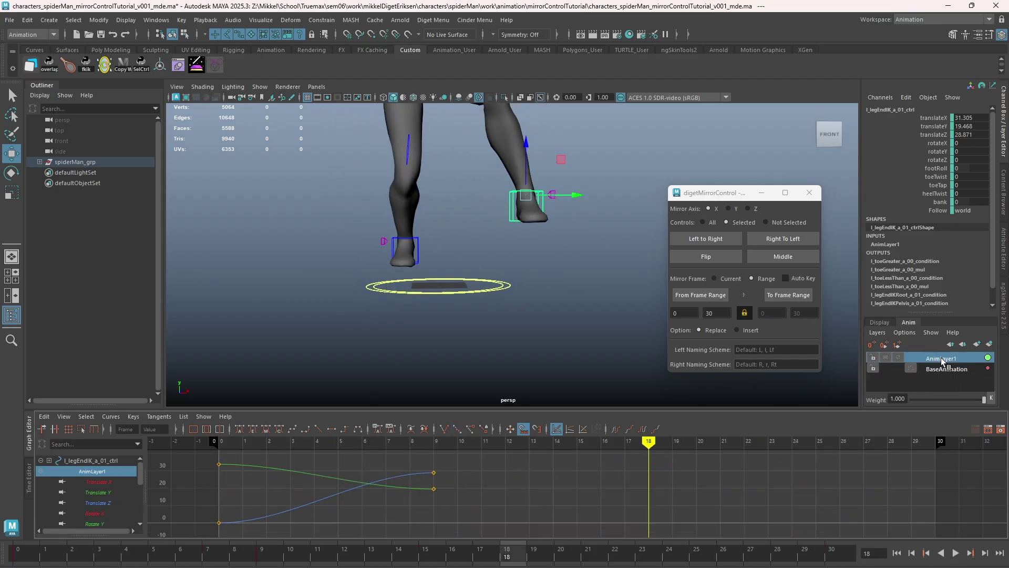
pyautogui.rightClick(942, 360)
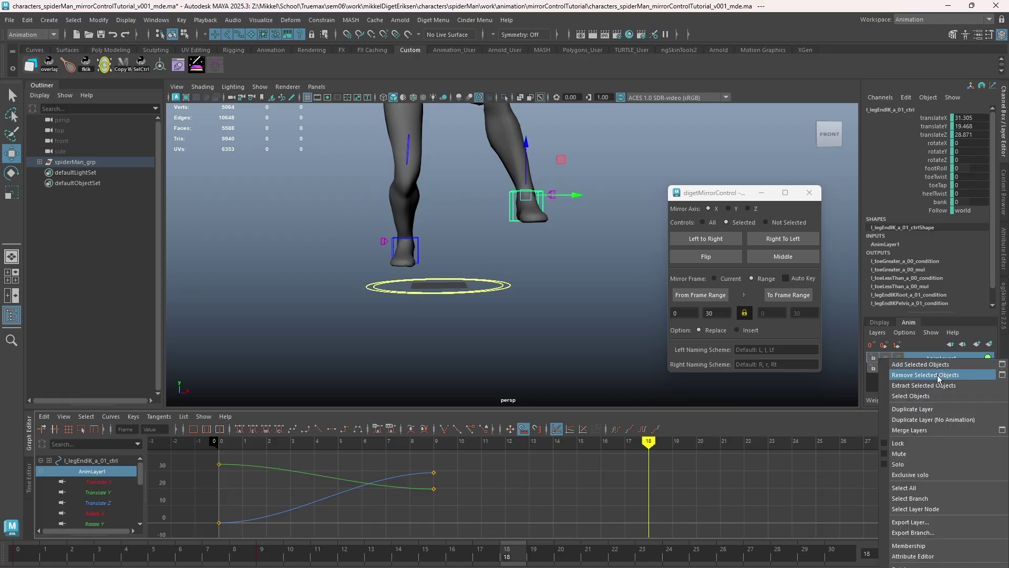
pyautogui.click(913, 565)
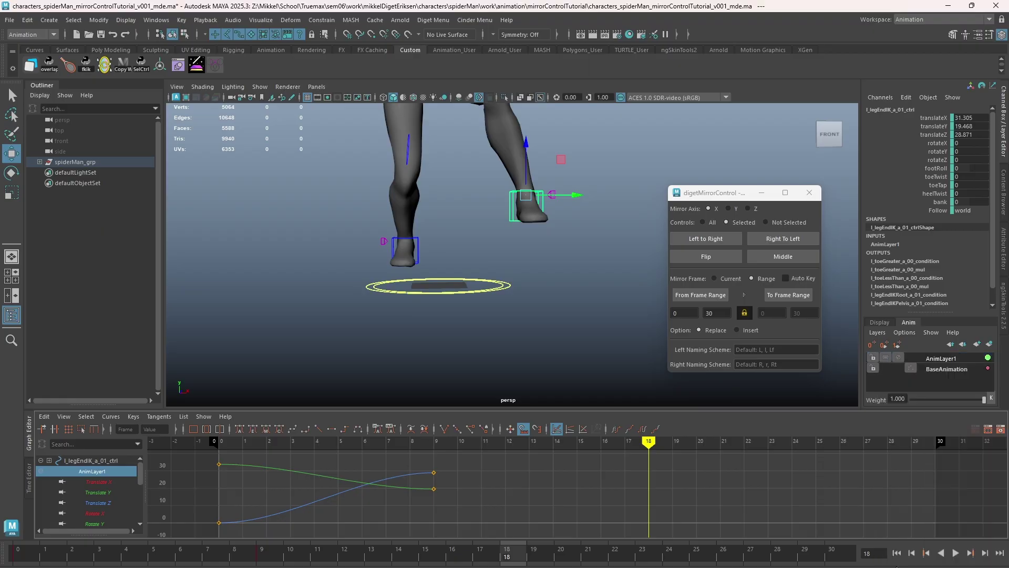
pyautogui.hotkey('alt', 'v')
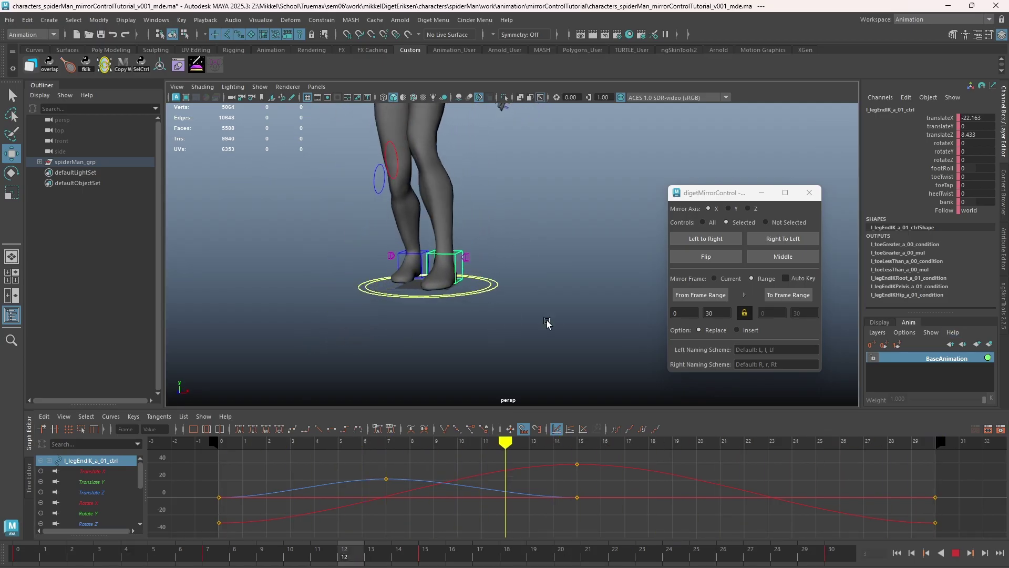
pyautogui.hotkey('alt', 'v')
# Create another animation layer from the left leg IK control, then select the BaseAnimation layer
pyautogui.click(990, 344)
pyautogui.click(928, 359)
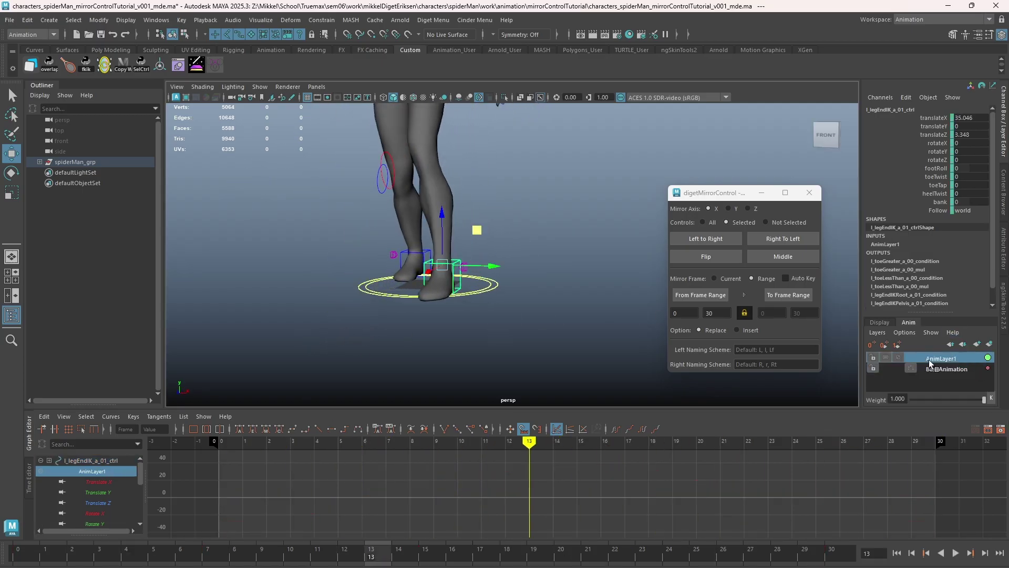
pyautogui.click(966, 368)
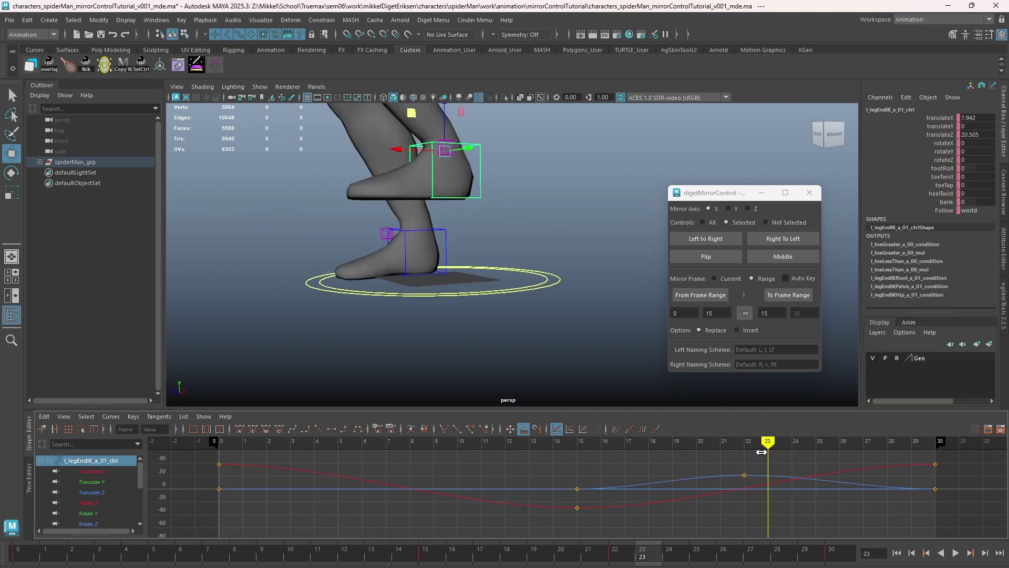